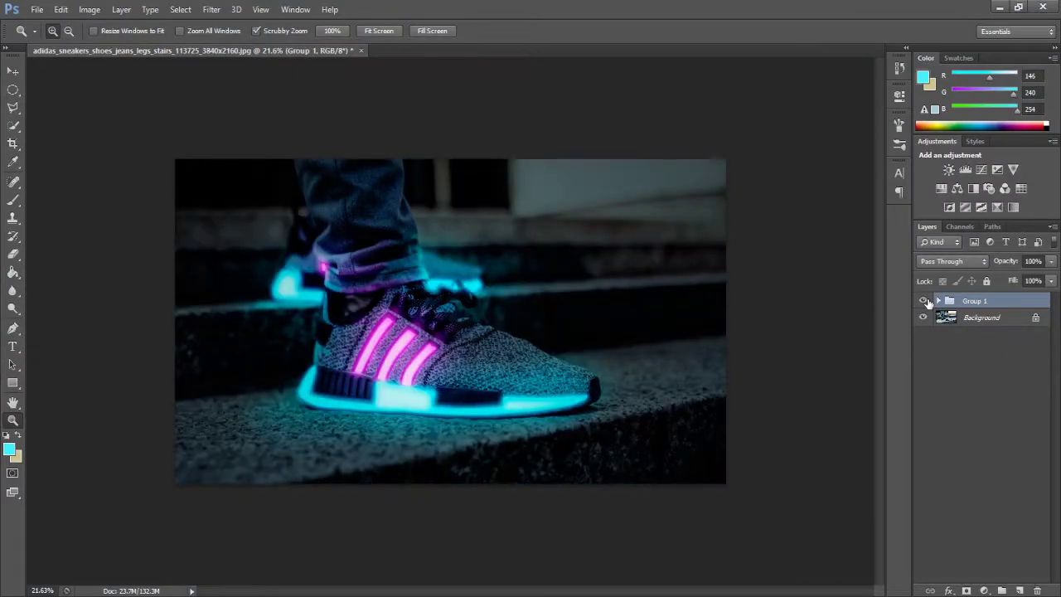
- Expand Group 1 and hide its effect layers and foot groups above Layer 1 copy to inspect the darkened base photo
left_click(925, 301)
left_click(938, 301)
left_click(923, 301)
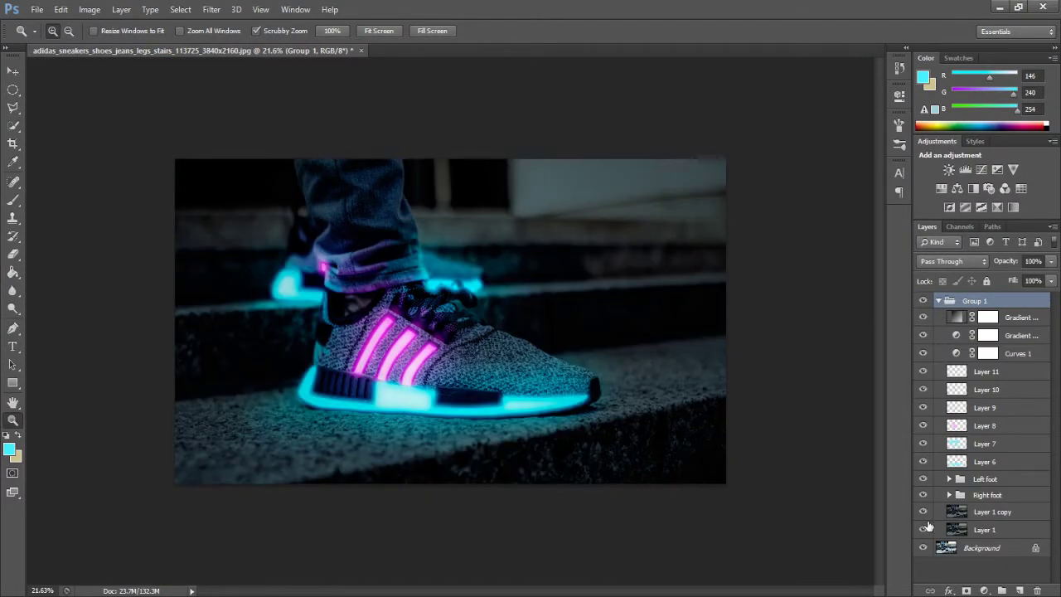
left_click_drag(927, 322, 930, 504)
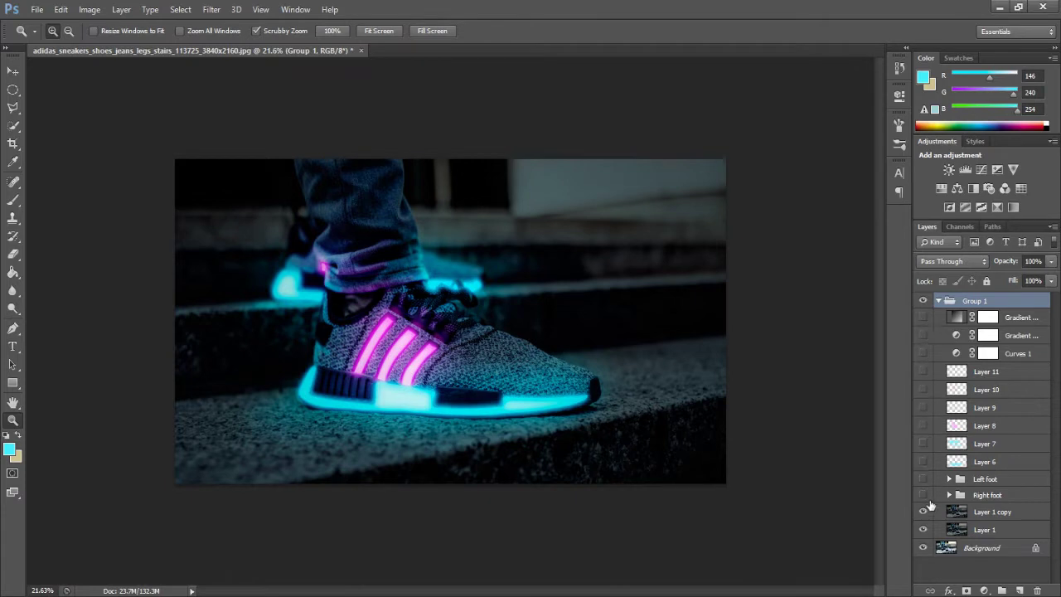
left_click(925, 531)
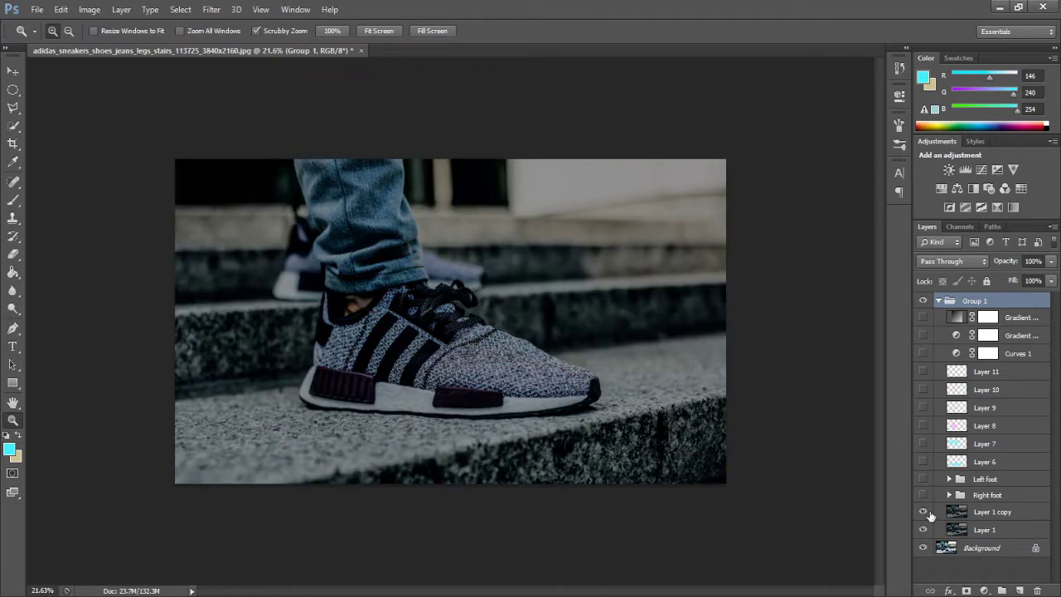
- Show the foot groups, glow layers, Curves and gradient layers again from bottom to top to review how the effect builds up
left_click(924, 479)
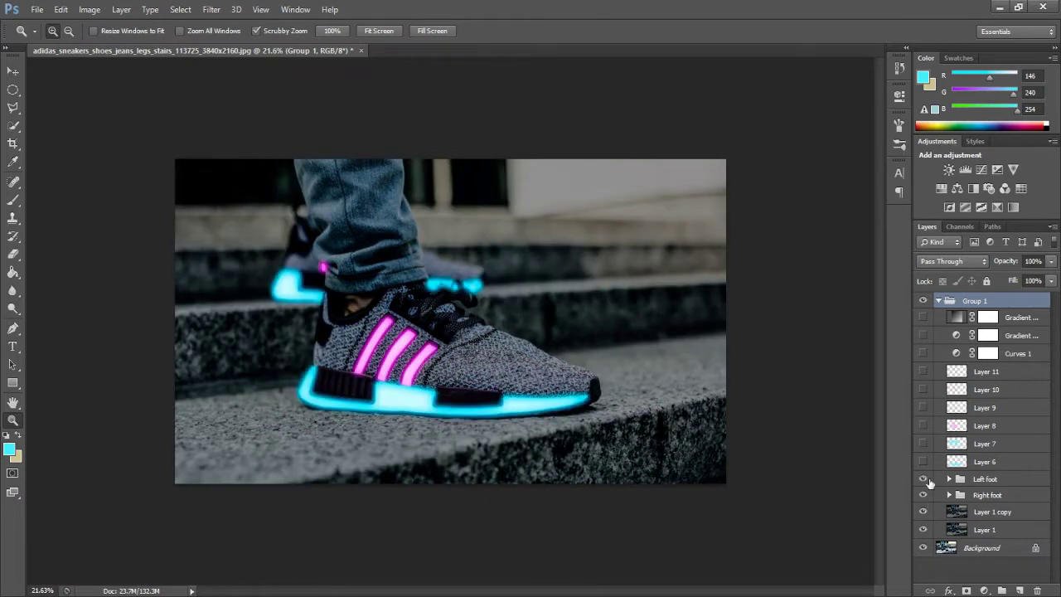
left_click(923, 445)
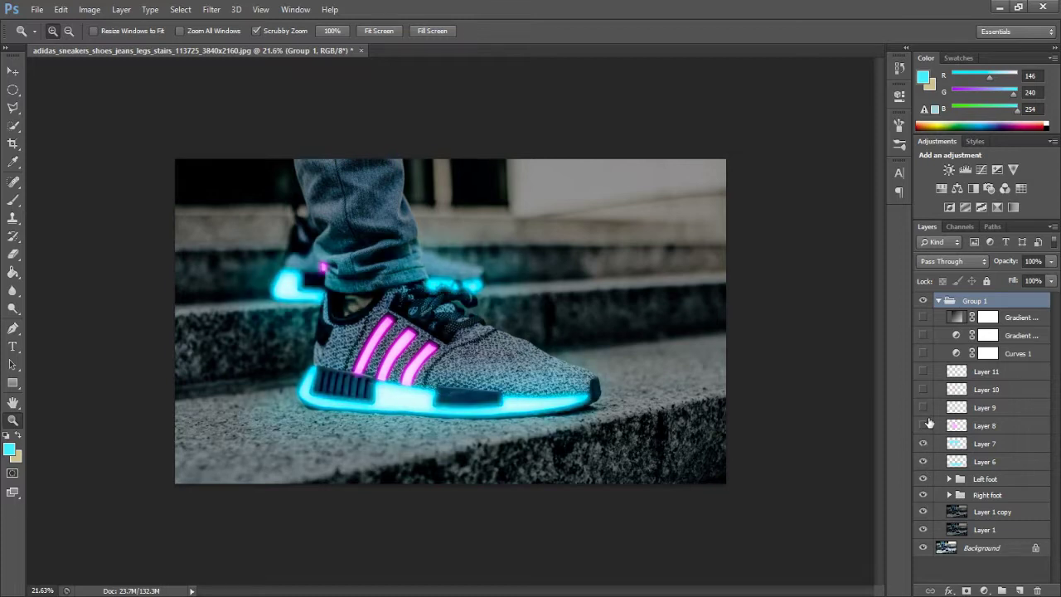
left_click(924, 425)
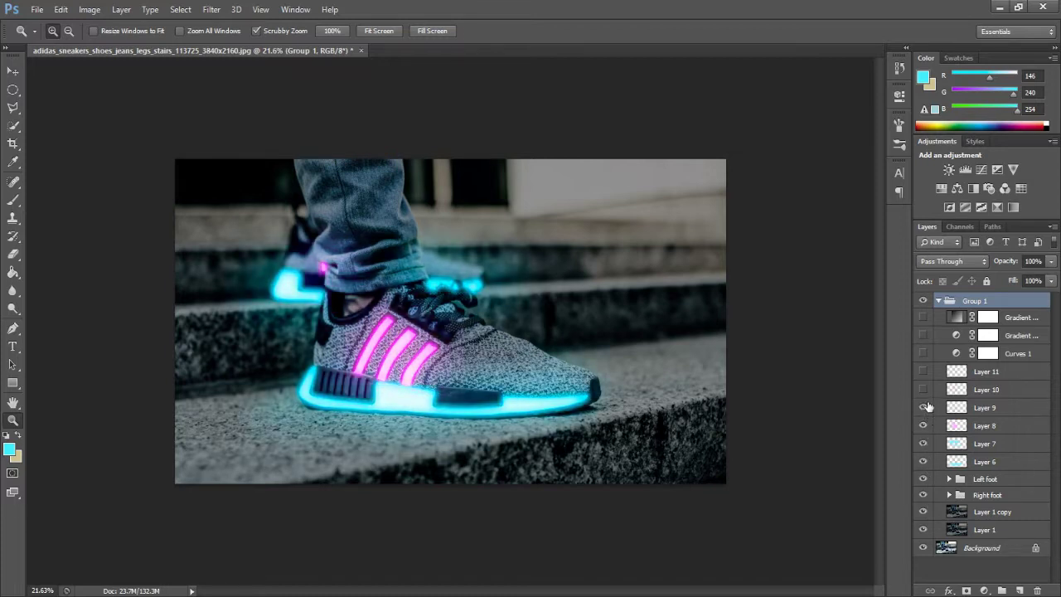
left_click(927, 390)
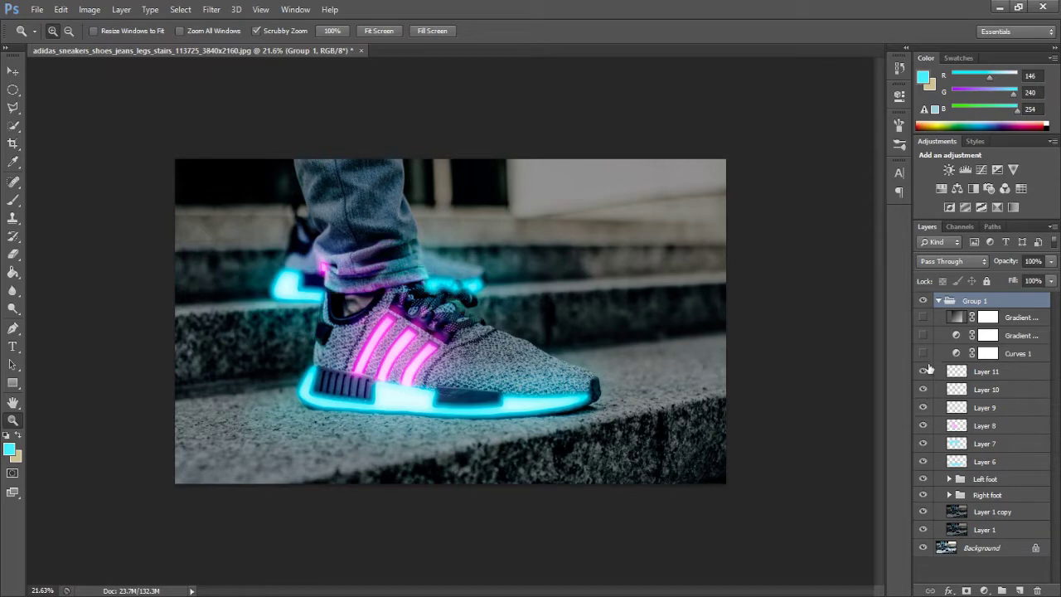
left_click(926, 354)
left_click(924, 336)
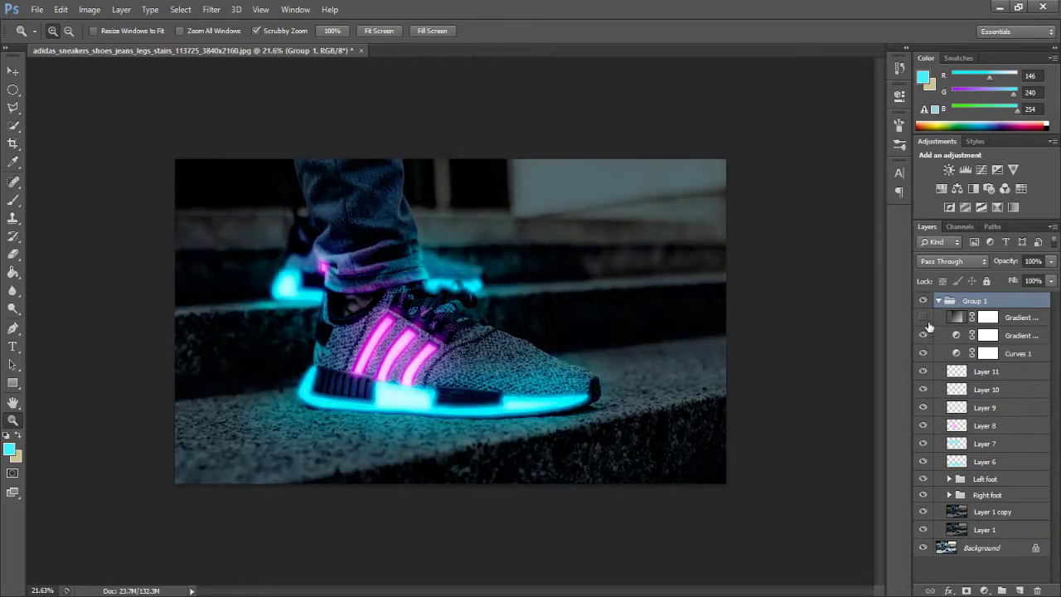
left_click(925, 319)
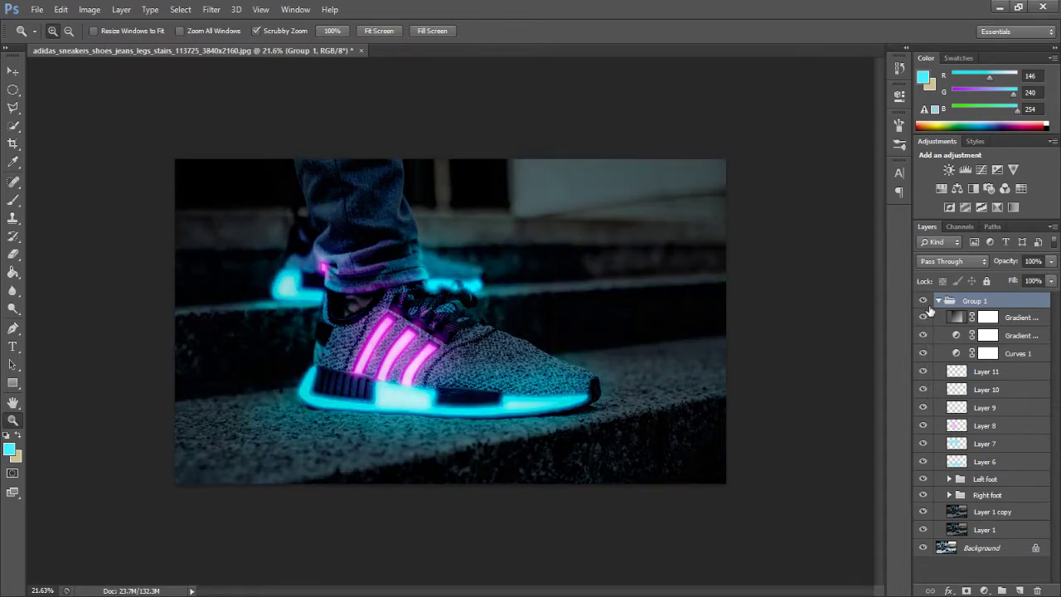
- Collapse Group 1 and toggle its visibility to compare the neon effect with the original photo
left_click(939, 301)
left_click(924, 301)
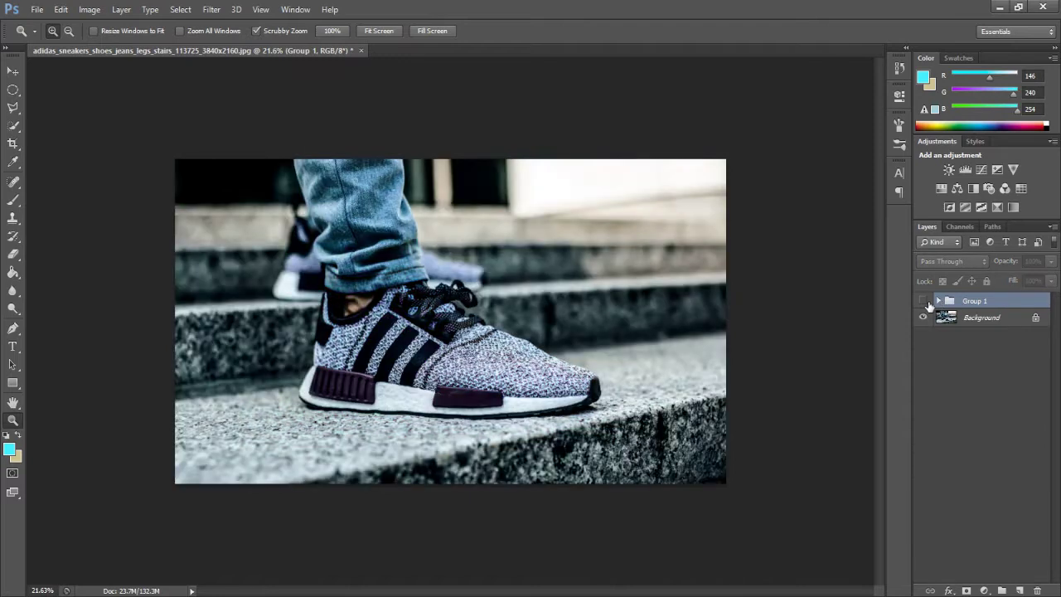
left_click(923, 301)
left_click(924, 301)
left_click(923, 300)
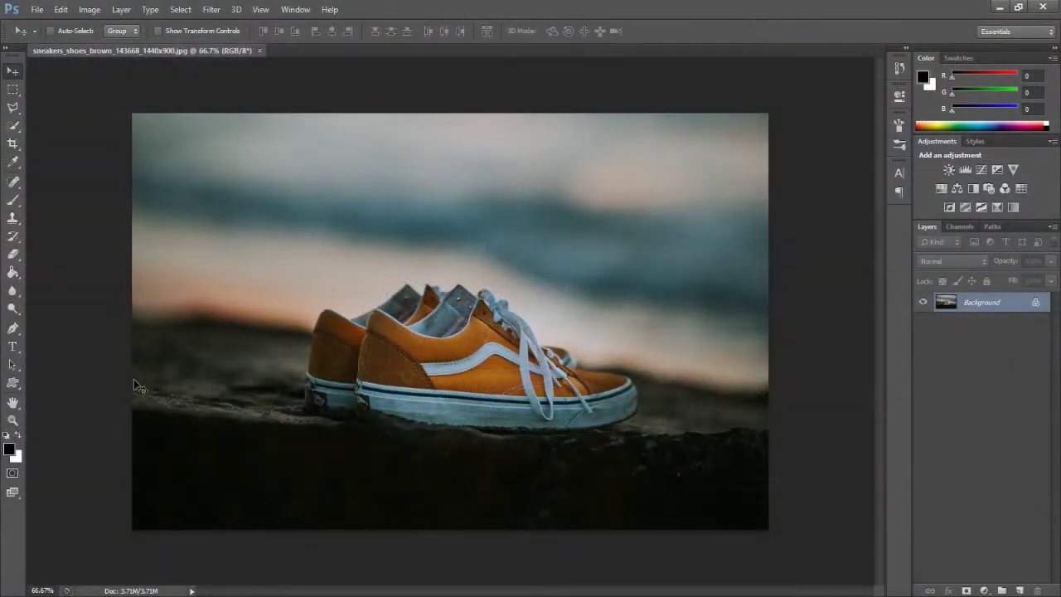
- Duplicate the Background layer of the orange sneakers photo and rename the copy Original
left_click(12, 419)
left_click_drag(523, 437, 554, 428)
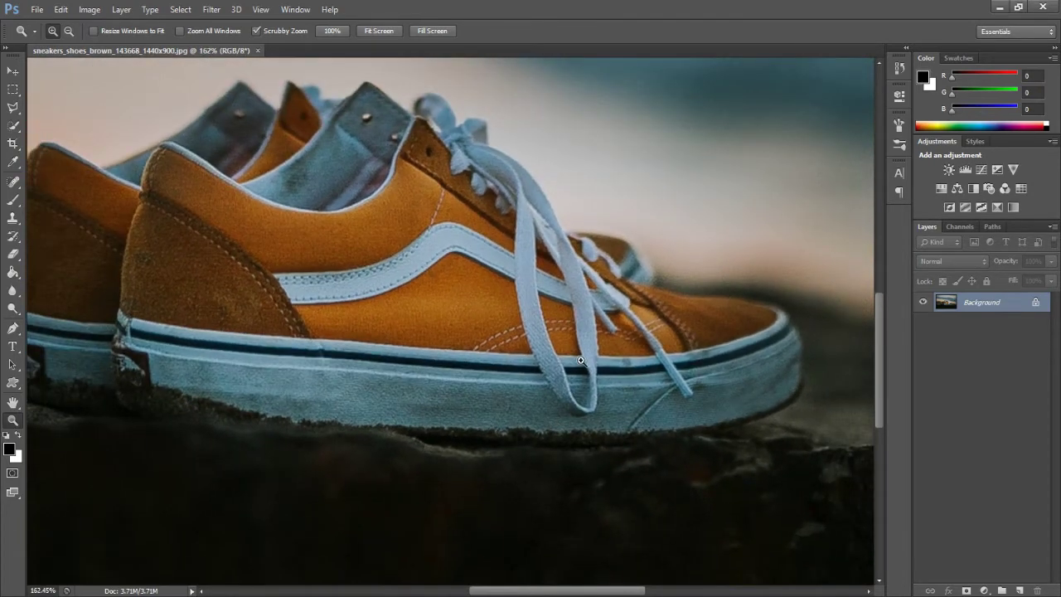
left_click(15, 88)
left_click(15, 76)
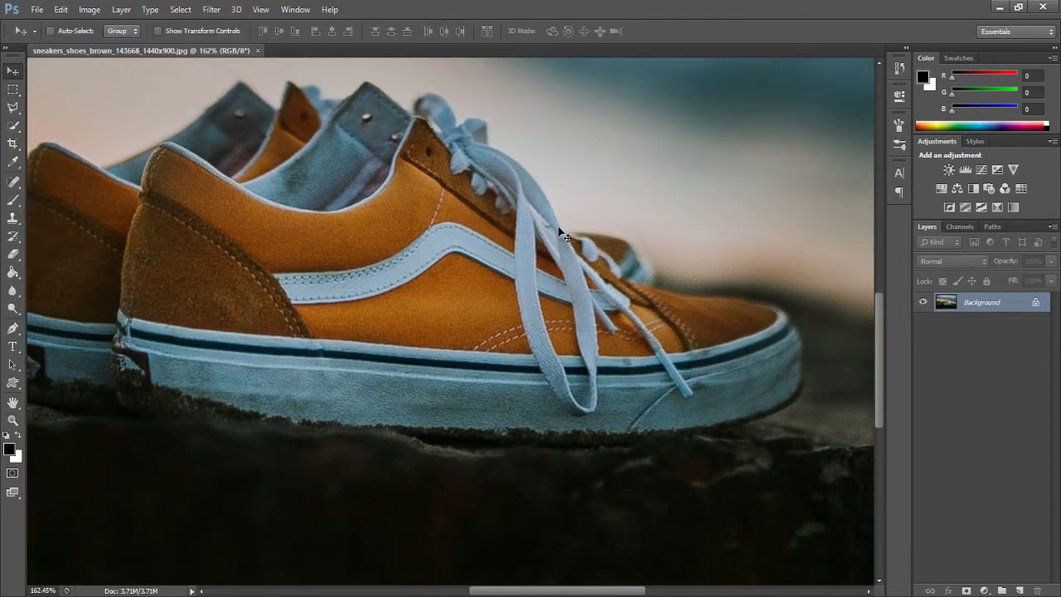
key("ctrl+j")
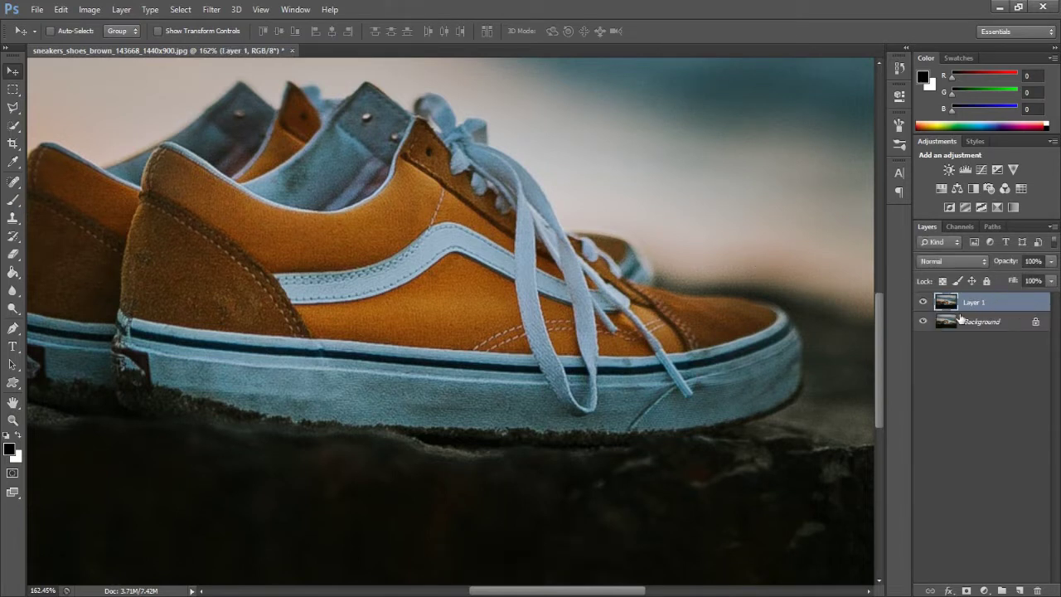
double_click(976, 302)
type("Or")
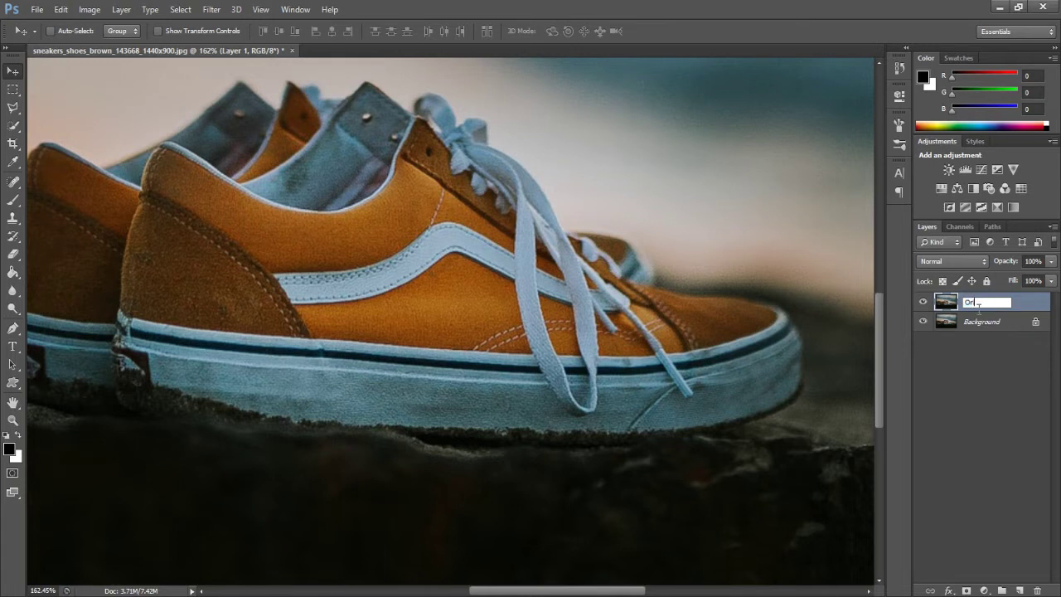
type("iginal")
key("Return")
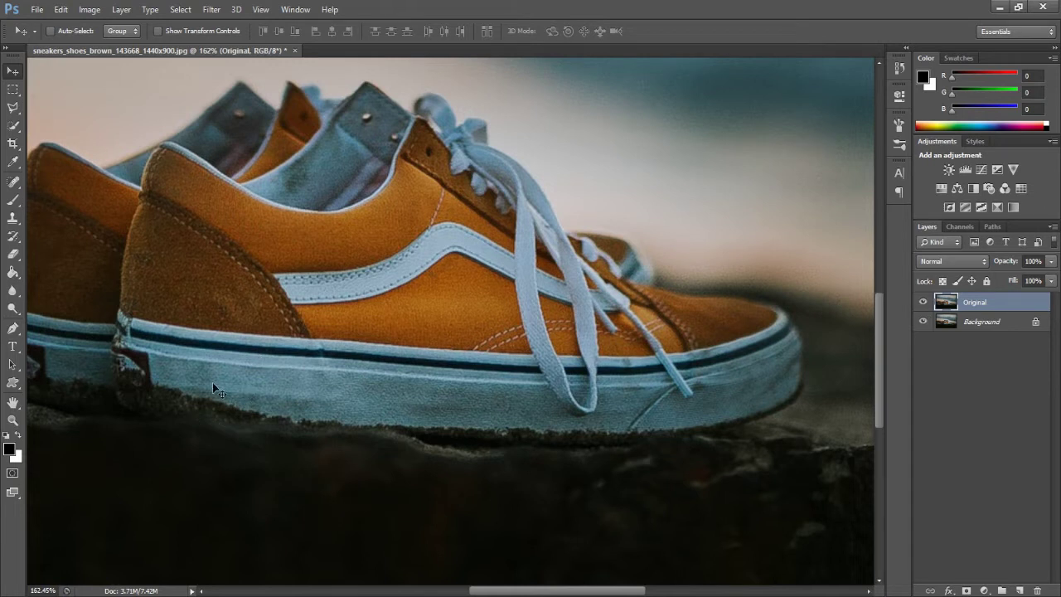
- Start a Pen path at the front shoe's heel and trace the lower edge of the thin sole strip towards the laces
left_click(12, 329)
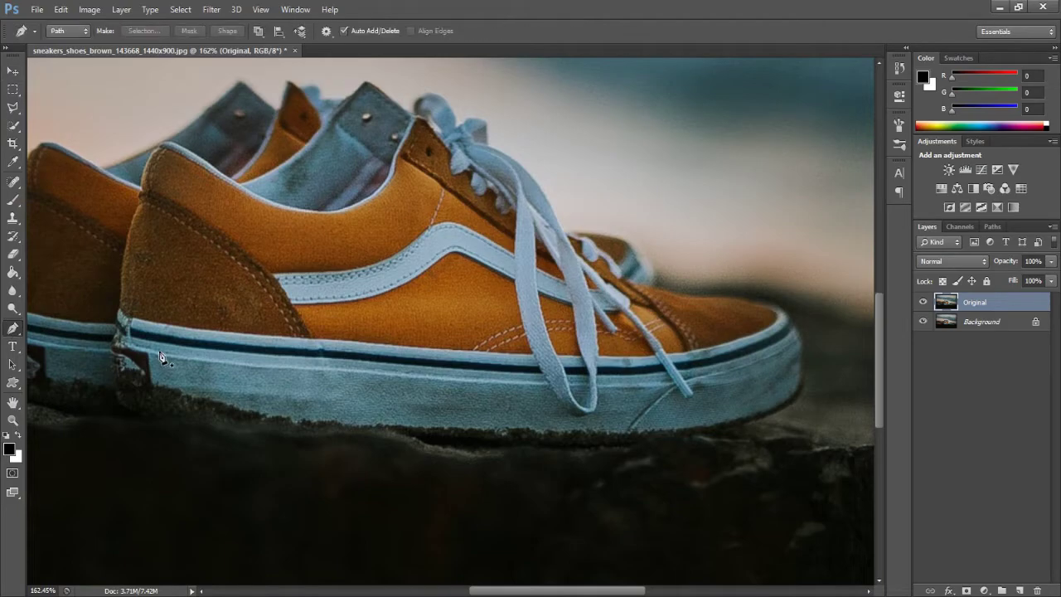
left_click(13, 420)
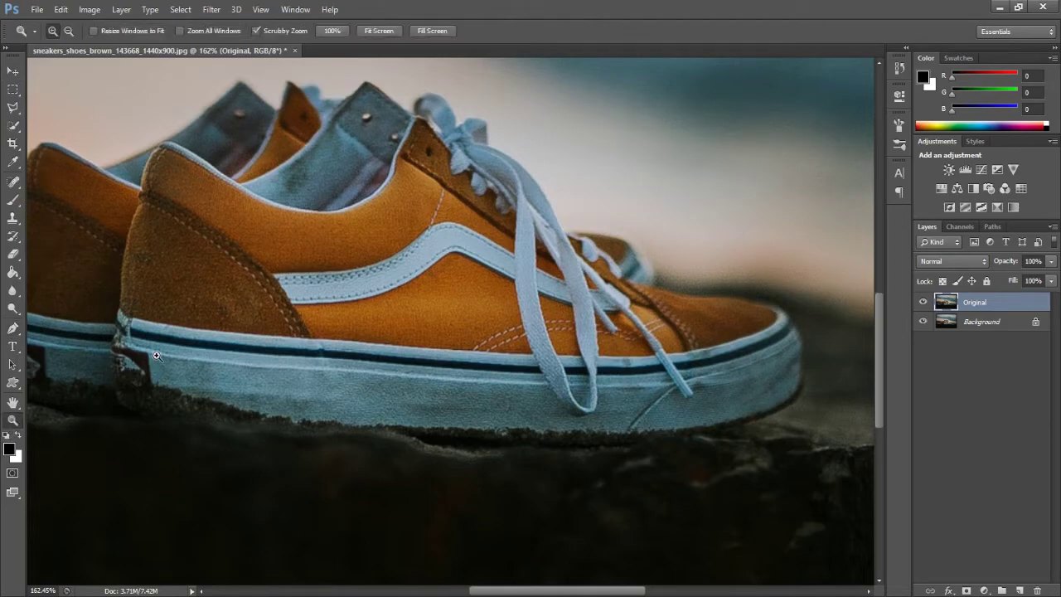
left_click_drag(188, 357, 213, 358)
left_click(13, 329)
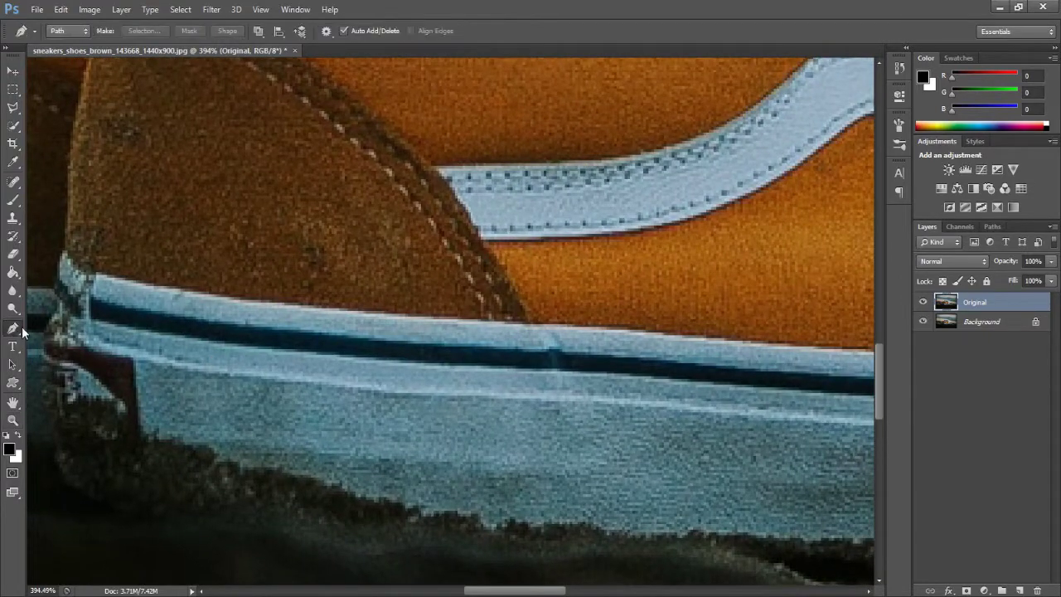
left_click(52, 330)
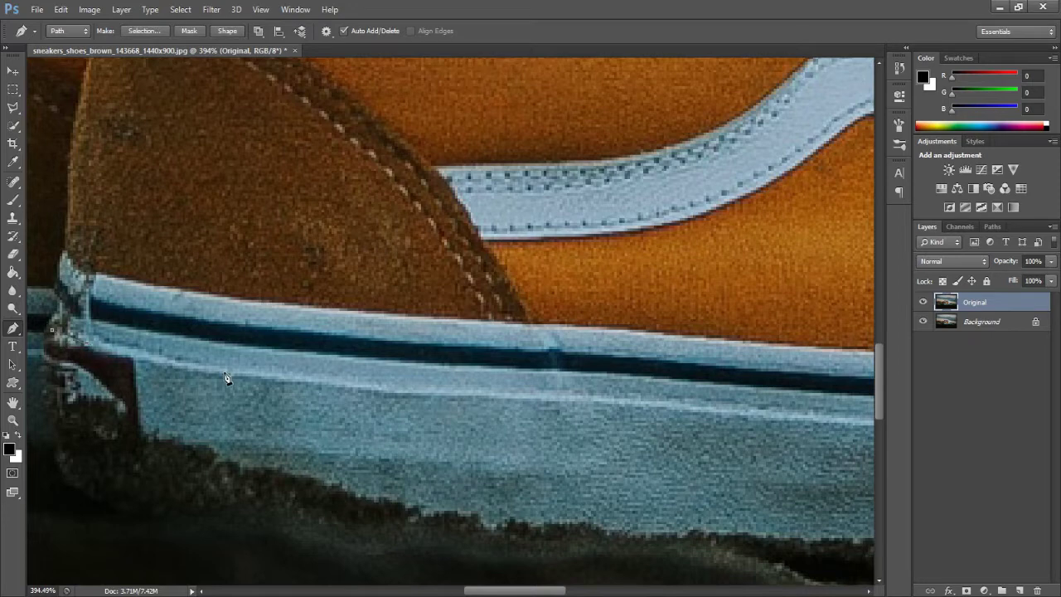
left_click_drag(437, 389, 453, 391)
left_click_drag(498, 591, 523, 591)
left_click_drag(414, 400, 429, 399)
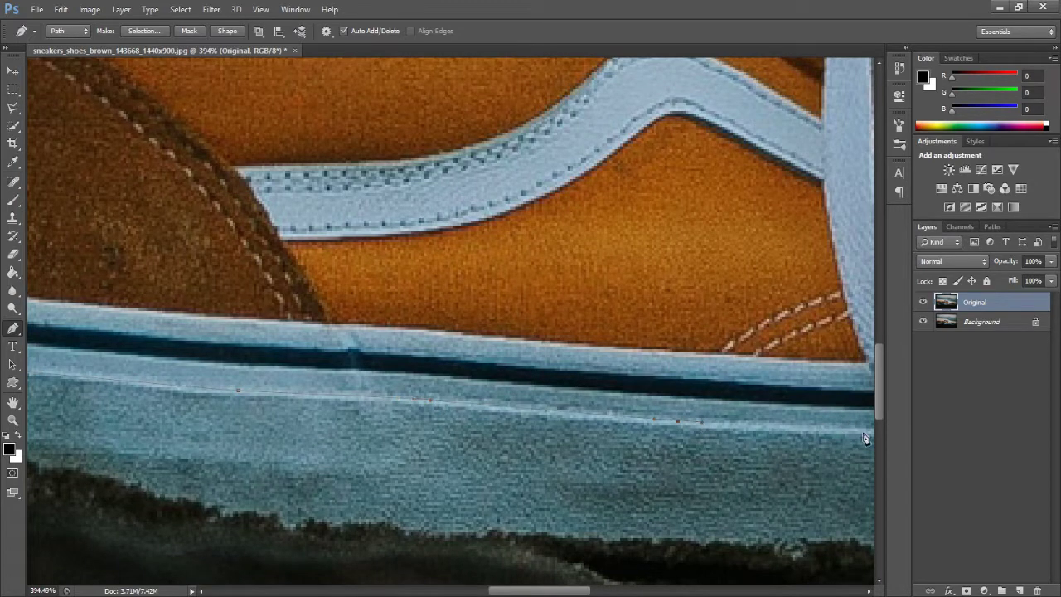
- Continue the path to the hanging lace and trace back along the strip's upper edge, closing it at the heel
scroll(874, 429, "down", 5)
left_click_drag(881, 460, 881, 397)
left_click_drag(566, 591, 624, 592)
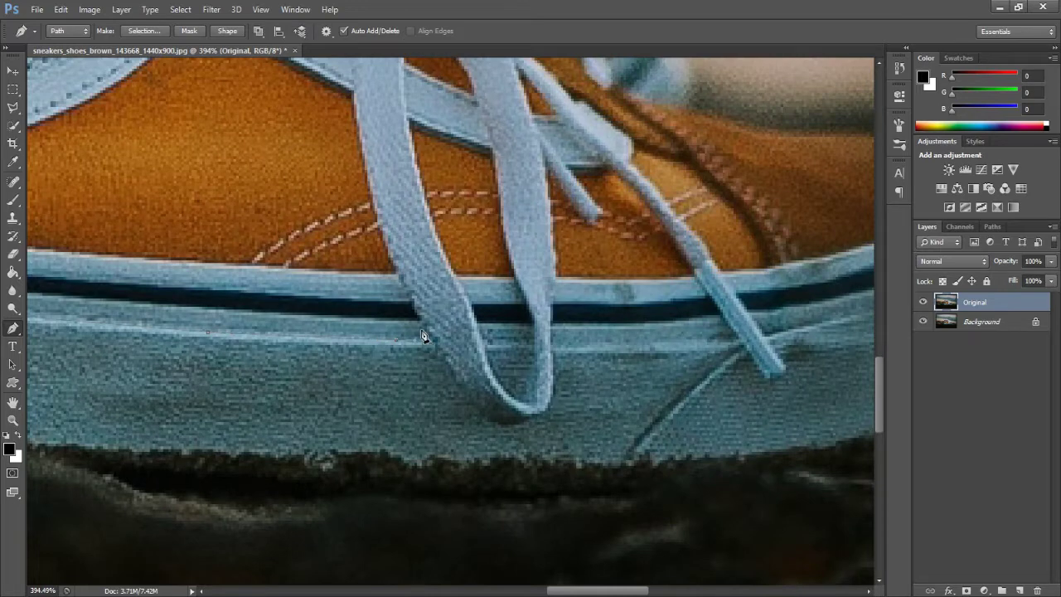
scroll(202, 310, "left", 3)
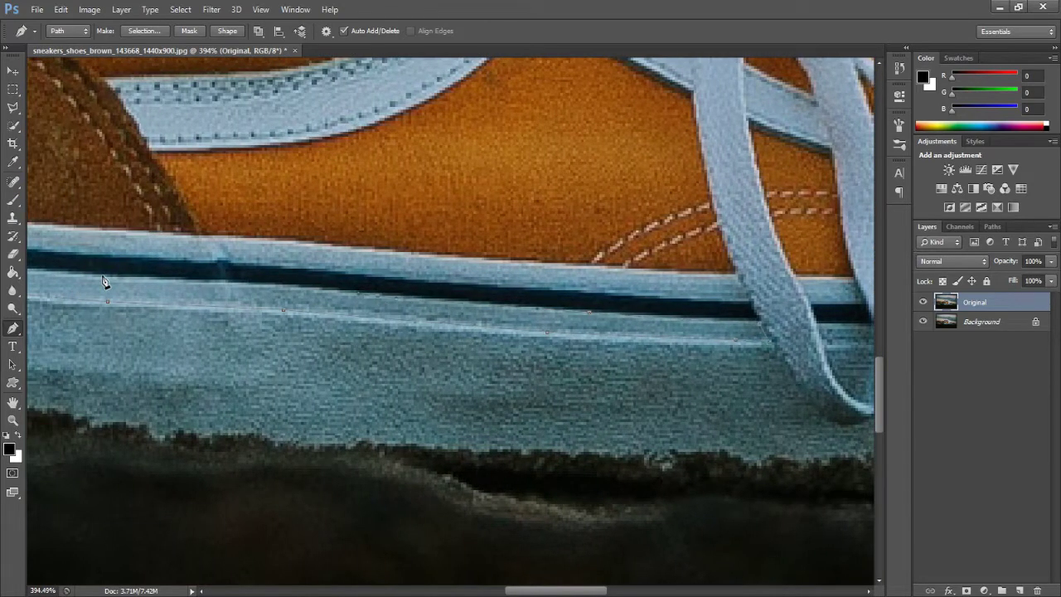
scroll(63, 282, "left", 8)
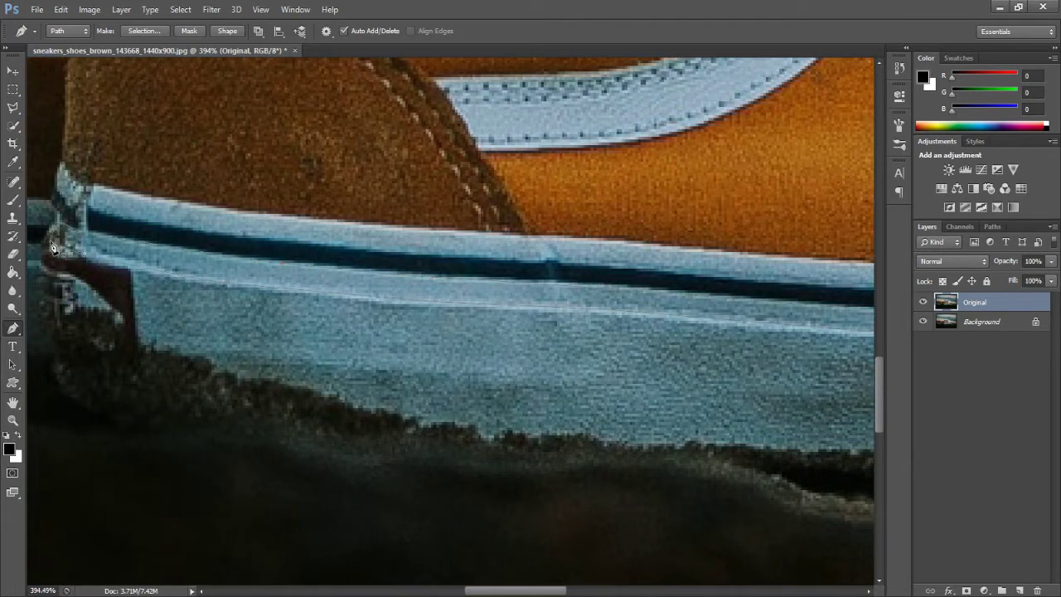
- Outline the sole strip segments inside the lace loop and between the loop and the loose lace end with the Pen tool
left_click_drag(512, 591, 597, 592)
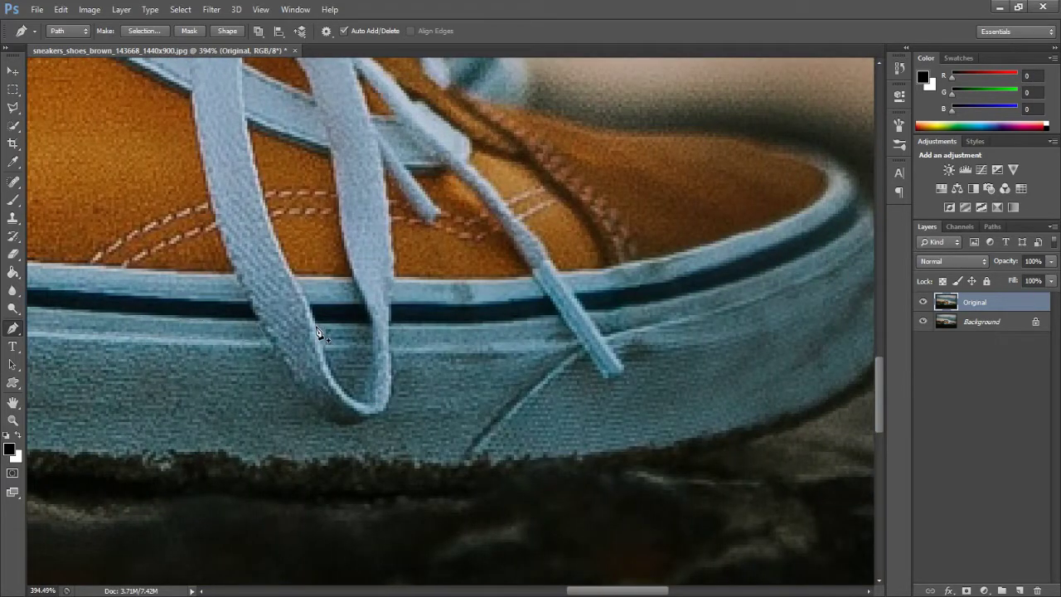
left_click(316, 324)
left_click(320, 345)
left_click(370, 348)
left_click(371, 329)
left_click(561, 318)
- Trace a closed Pen path around the remaining sole strip from the loose lace end to the tip of the toe
scroll(568, 471, "right", 5)
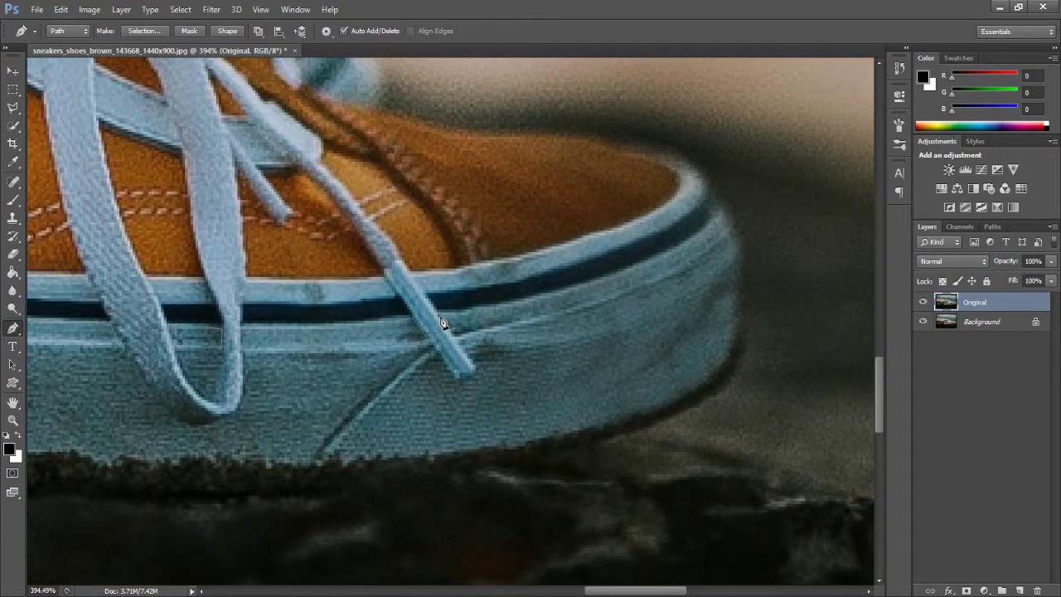
left_click(452, 336)
left_click_drag(551, 315, 577, 309)
mouse_move(678, 269)
left_mouse_down()
mouse_move(694, 258)
mouse_move(621, 271)
left_mouse_up()
left_click(722, 236)
left_click(731, 225)
left_click(725, 217)
left_click(722, 212)
left_click(717, 217)
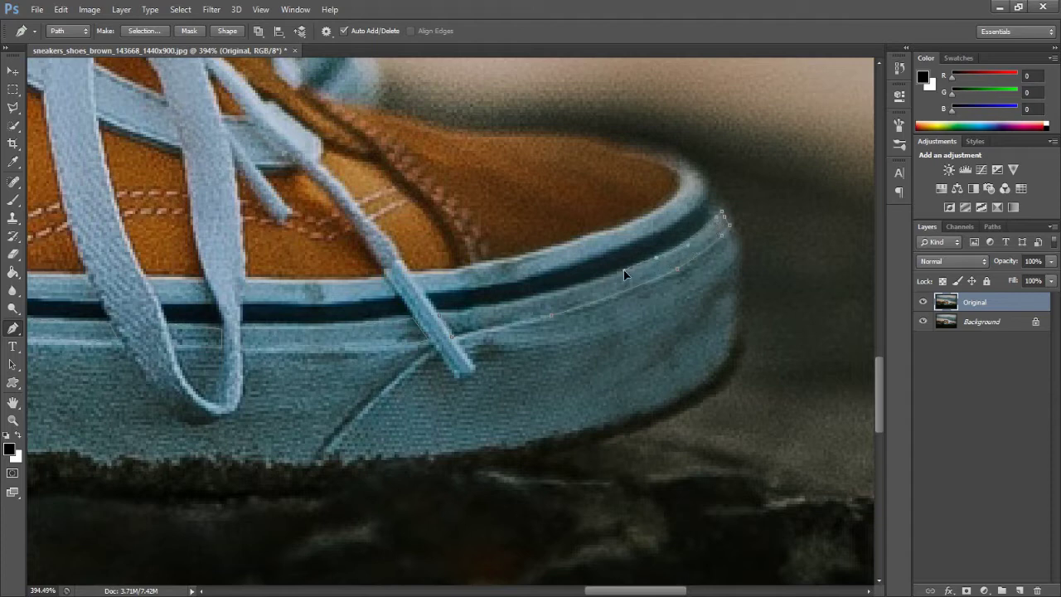
left_click(442, 322)
- Convert the sole strip paths into a selection and copy the selected area to a new layer
right_click(489, 323)
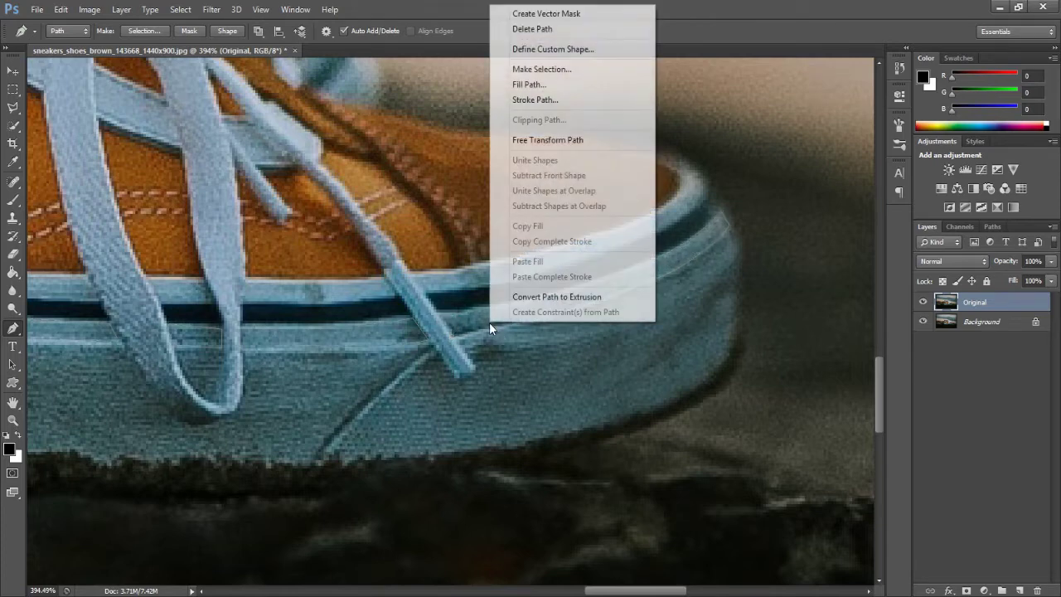
left_click(577, 73)
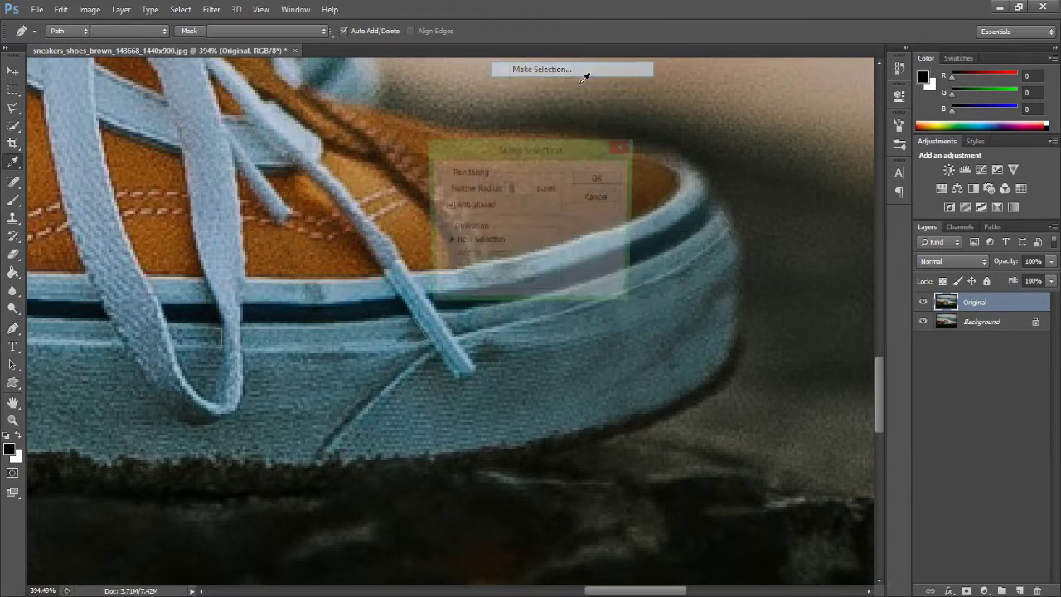
left_click(611, 182)
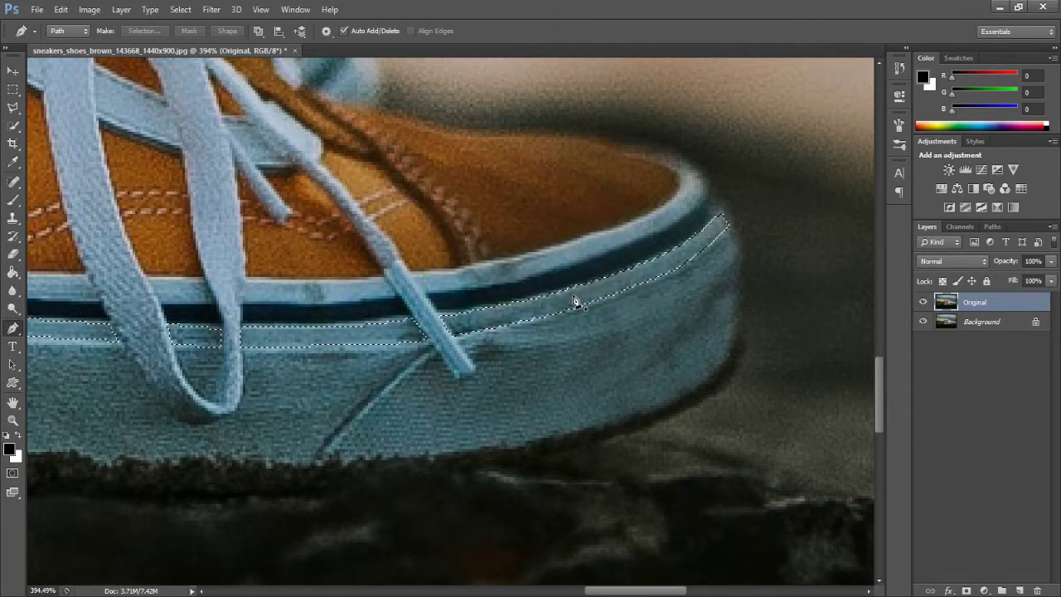
key("ctrl+j")
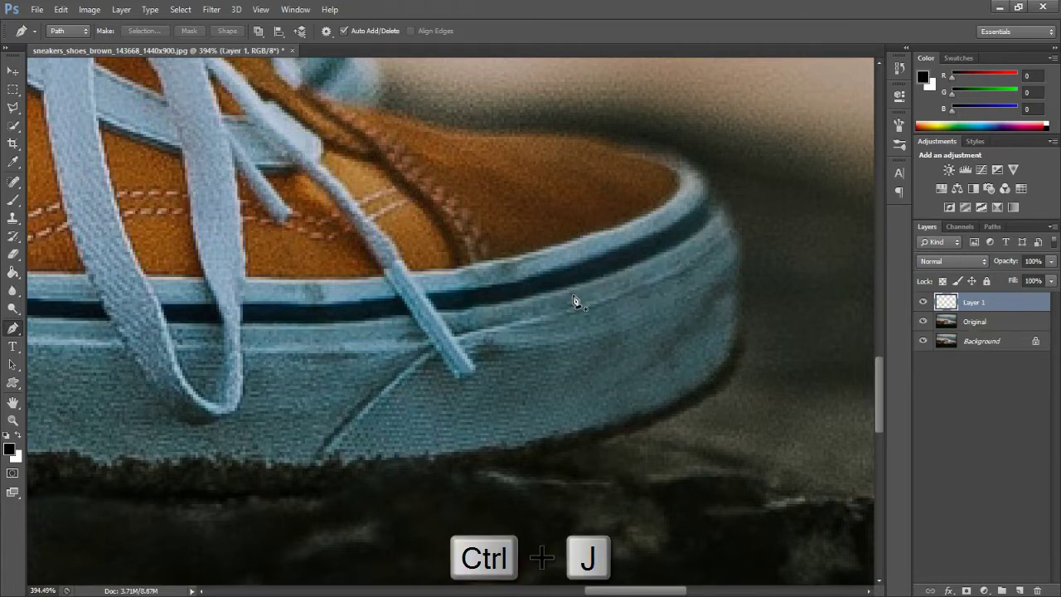
- Add an Outer Glow to the copied sole strip layer with colour 00deff and a size of 7 px
left_click(12, 420)
left_click_drag(322, 379, 288, 379)
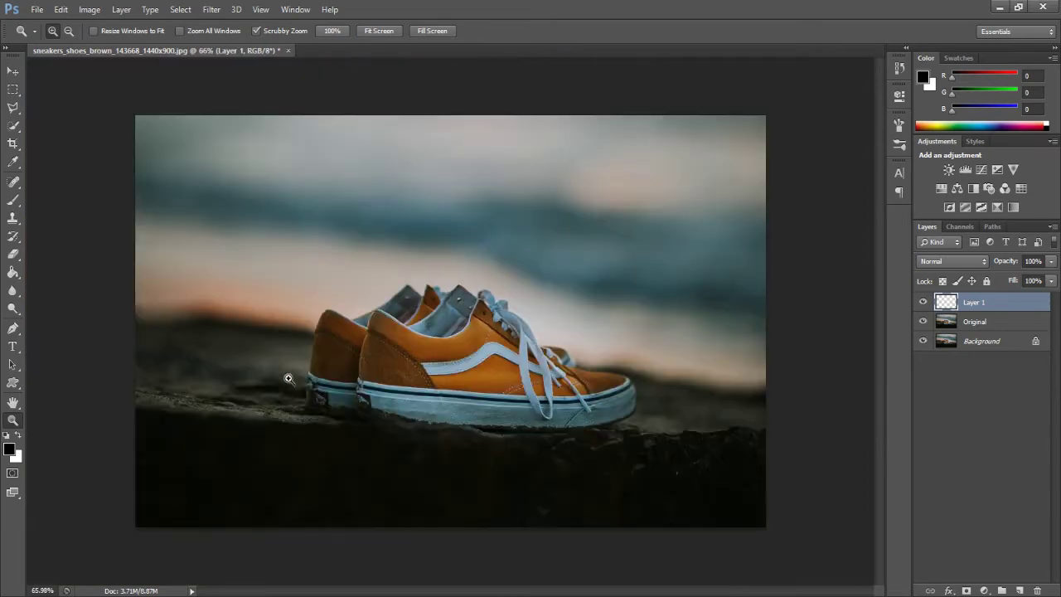
left_click_drag(526, 443, 567, 449)
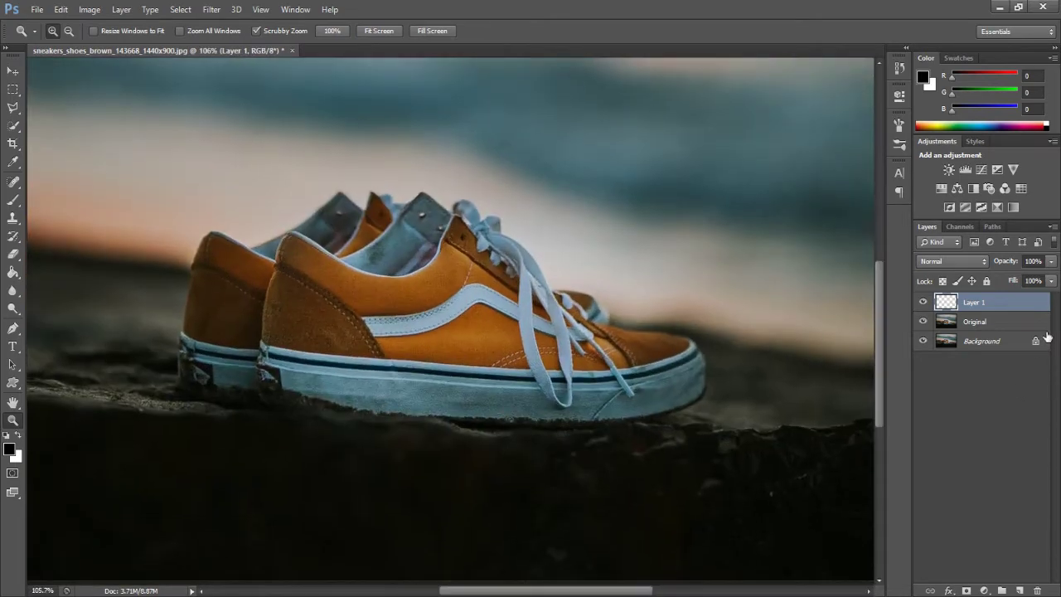
double_click(1025, 305)
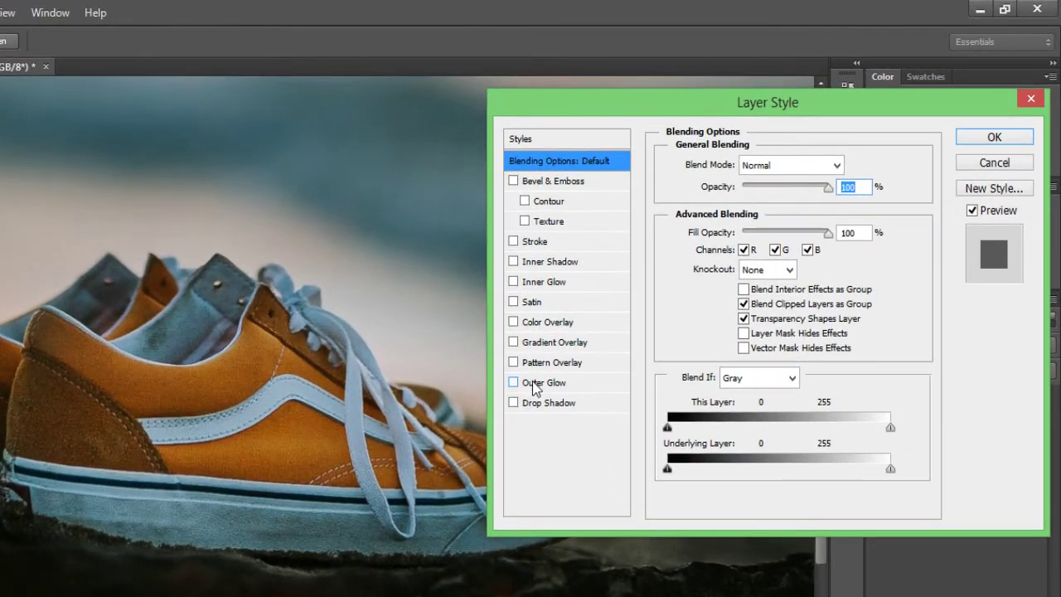
left_click(572, 356)
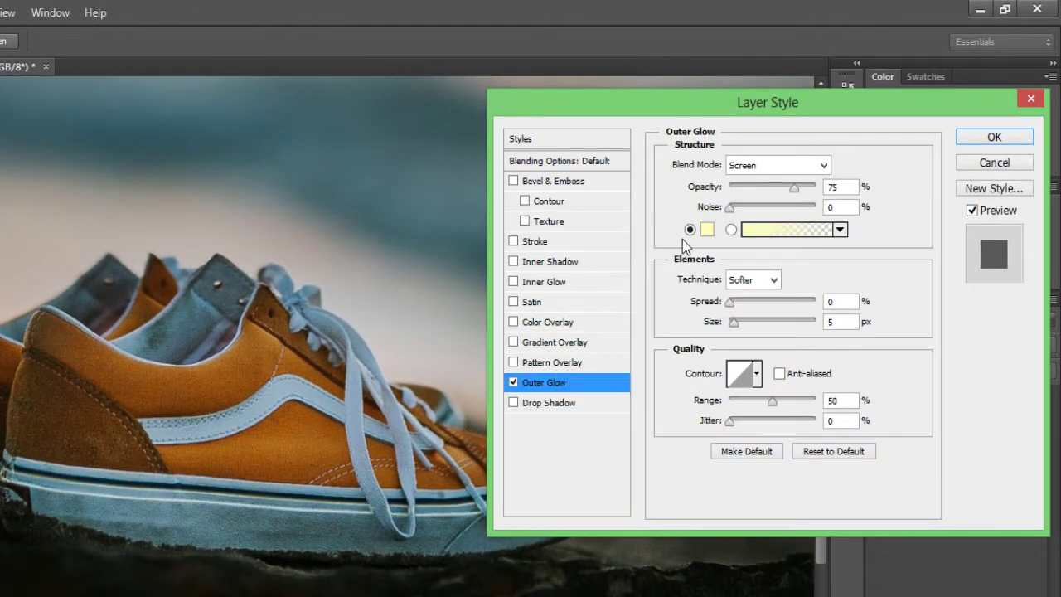
left_click(708, 229)
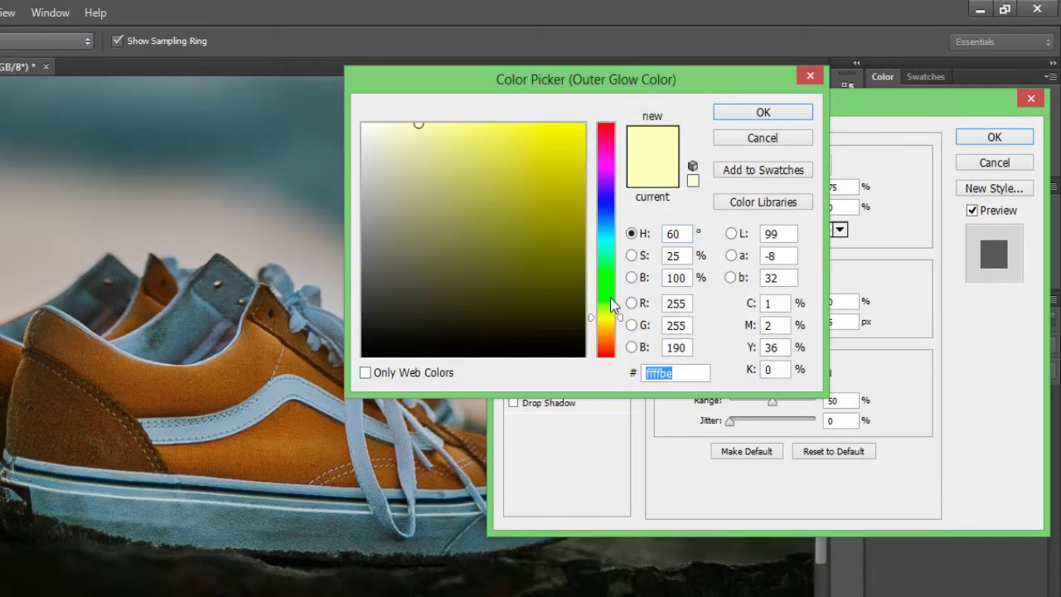
left_click_drag(608, 242, 610, 236)
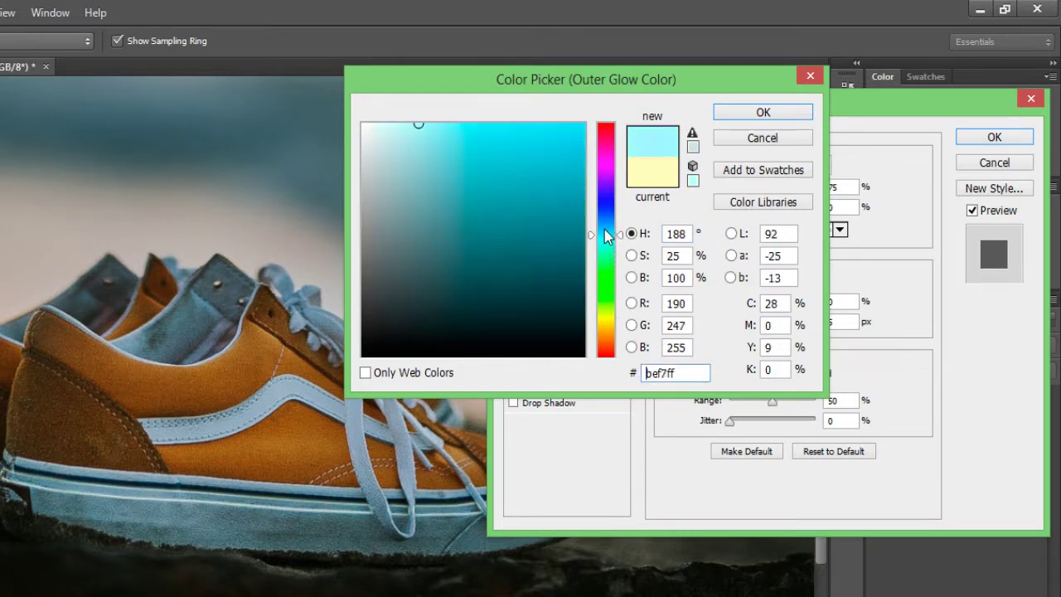
left_click_drag(581, 170, 618, 104)
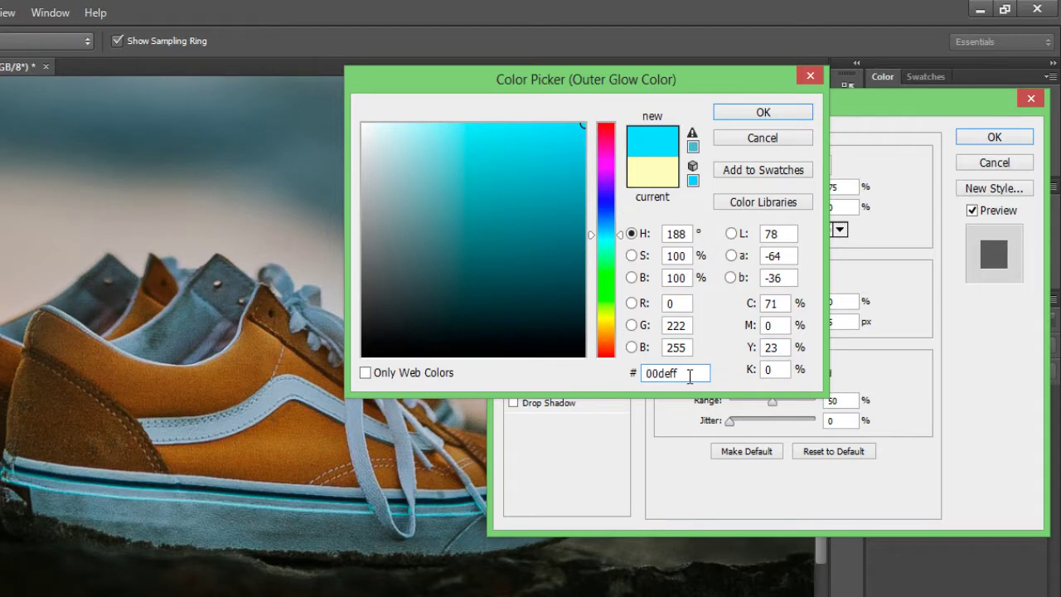
left_click(749, 111)
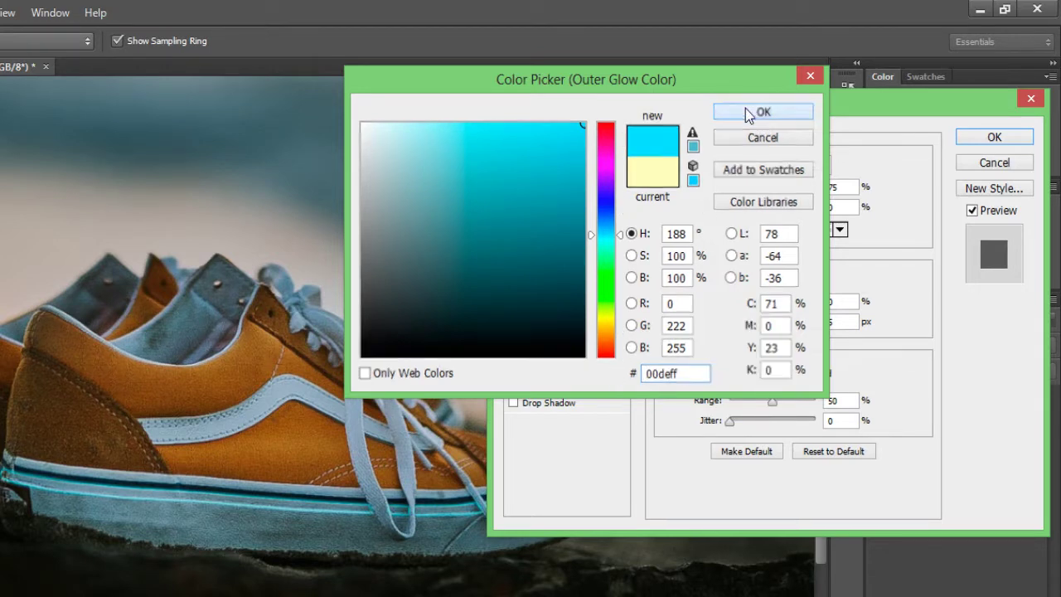
left_click_drag(737, 330, 739, 330)
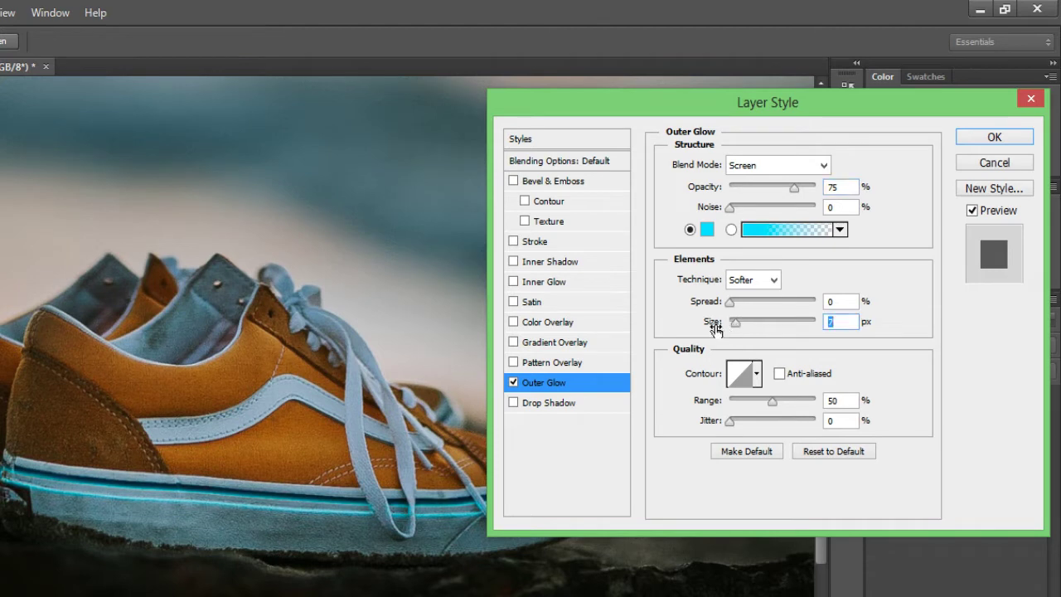
- Add a Color Overlay to the sole strip layer in light cyan a2f1ff
left_click(550, 325)
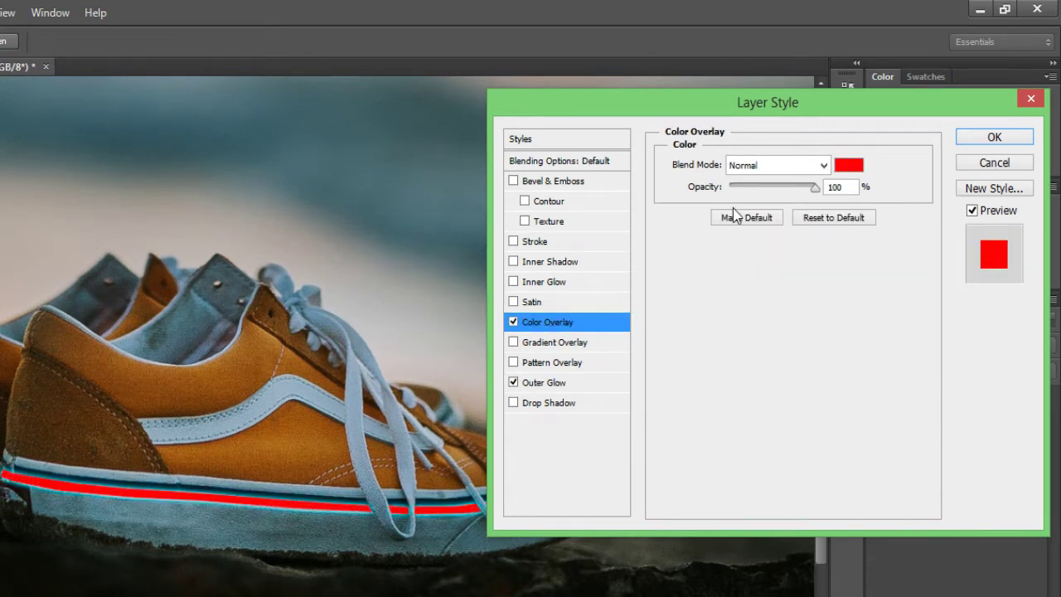
left_click(849, 165)
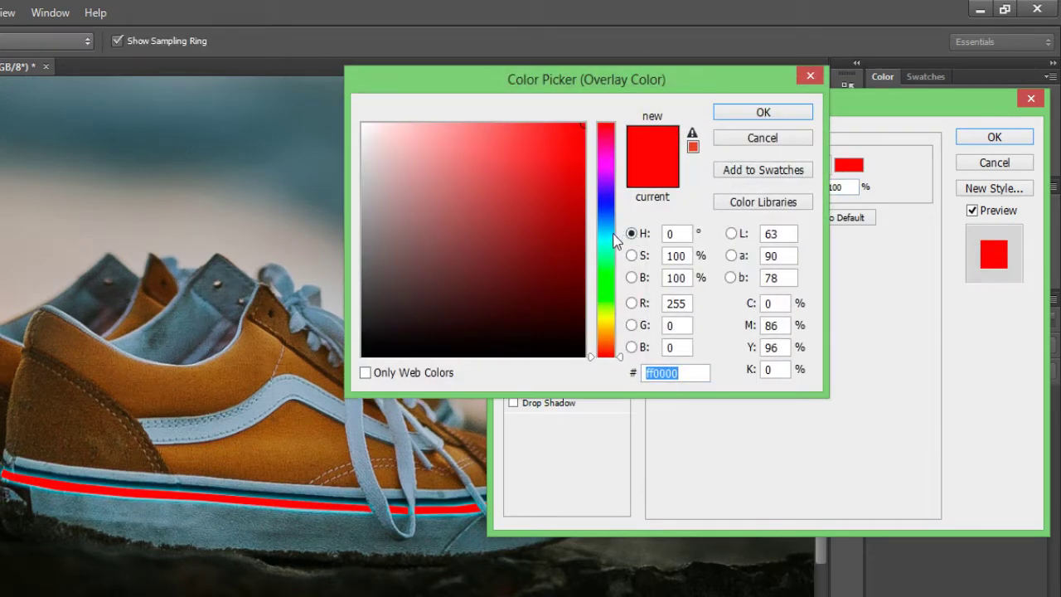
left_click(609, 237)
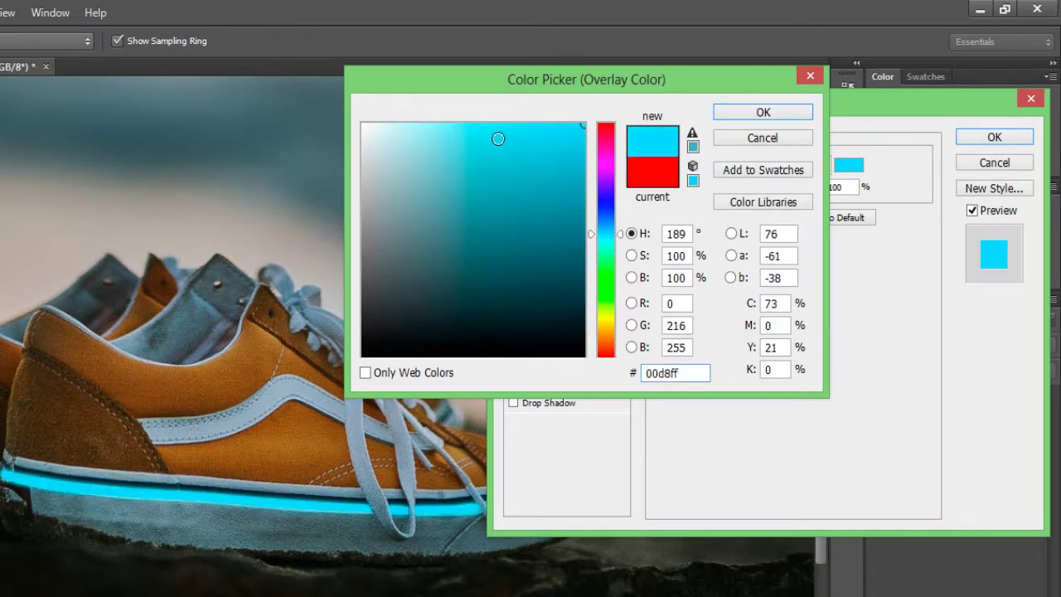
left_click_drag(498, 142, 447, 129)
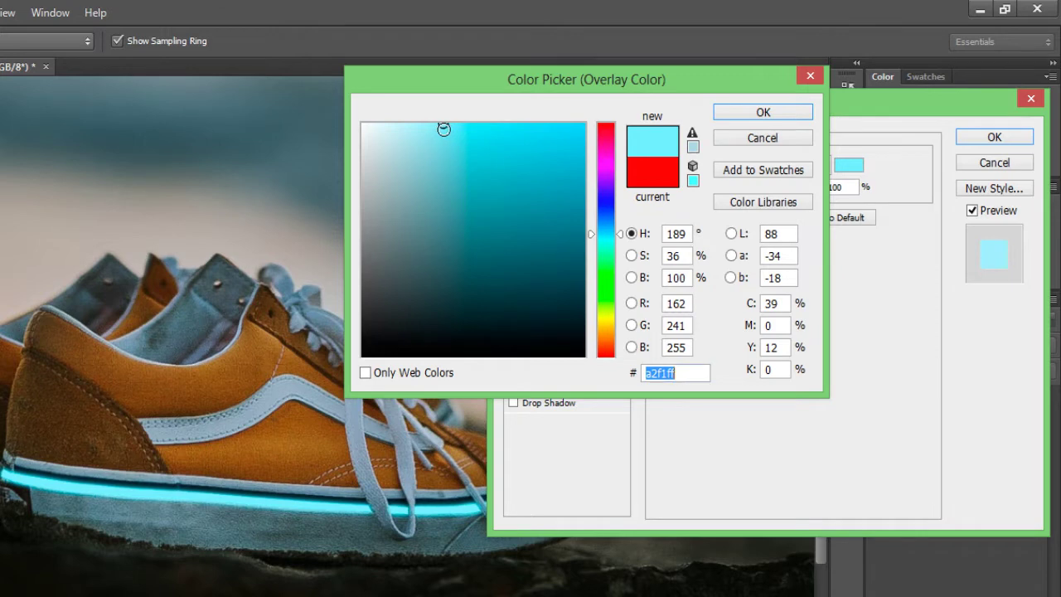
left_click(763, 112)
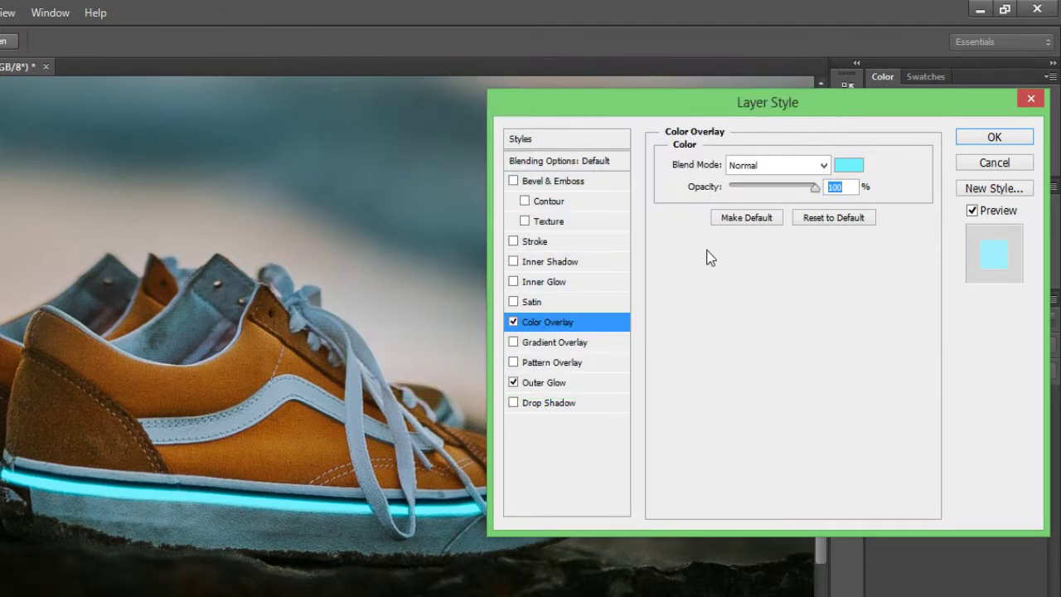
- Add an Inner Glow in 00e4ff with Center as the source and a 9 px size, and apply the layer styles
left_click(514, 282)
left_click(534, 287)
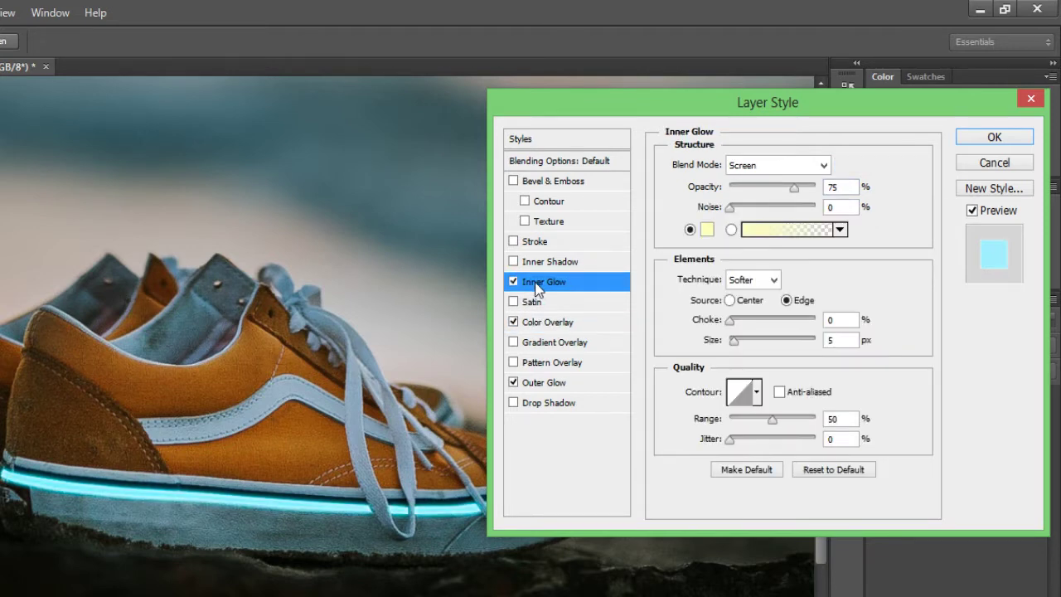
left_click(706, 229)
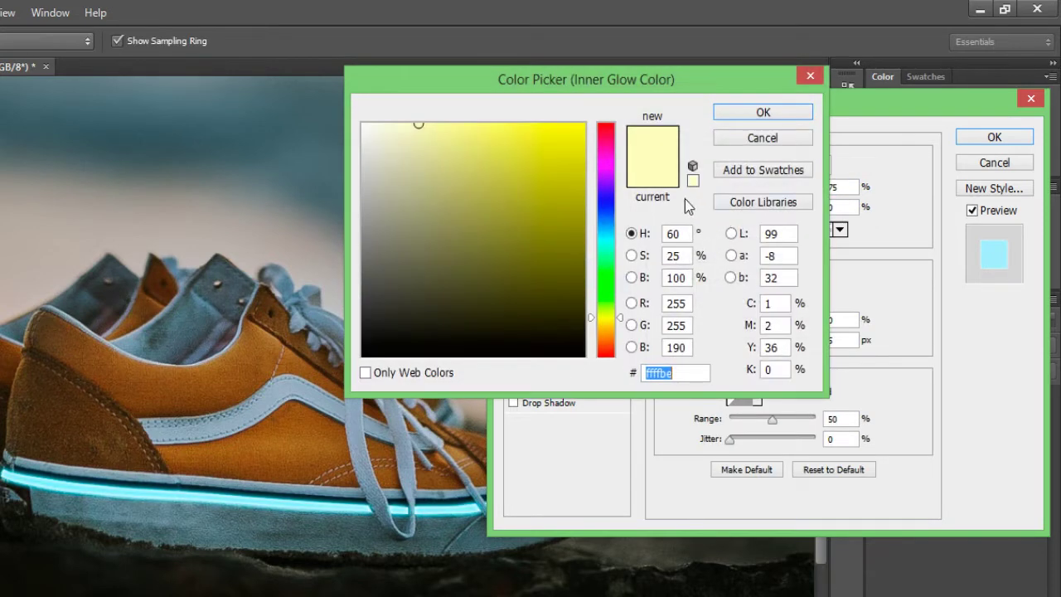
left_click(602, 235)
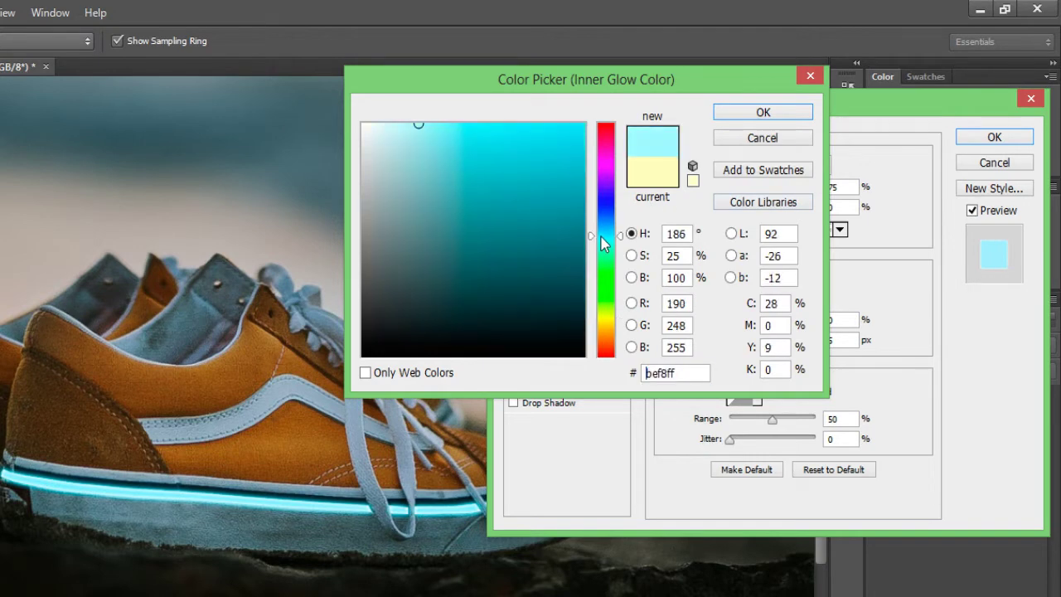
left_click_drag(584, 134, 603, 116)
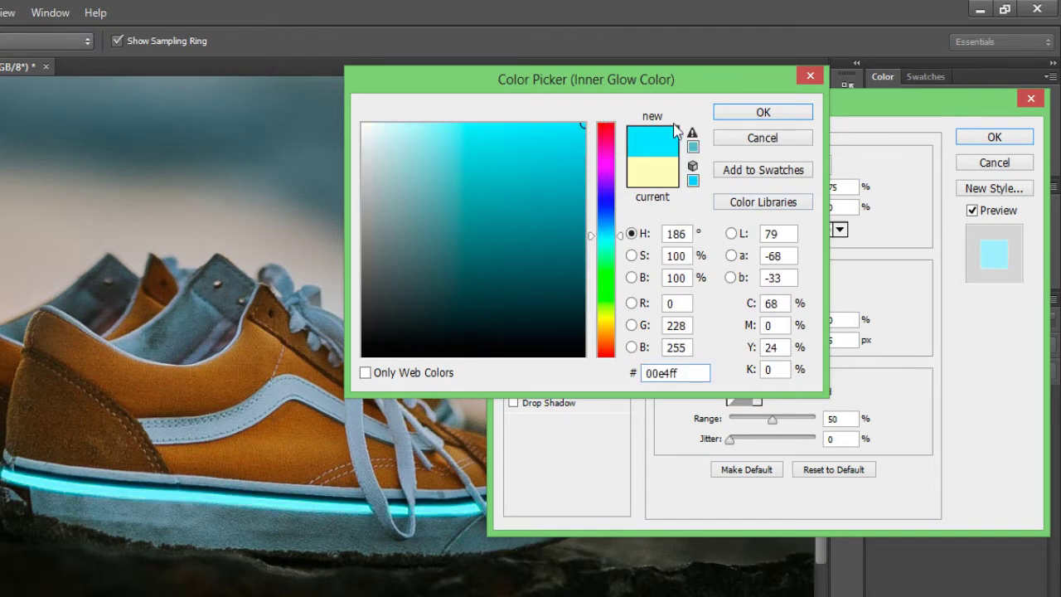
left_click(733, 114)
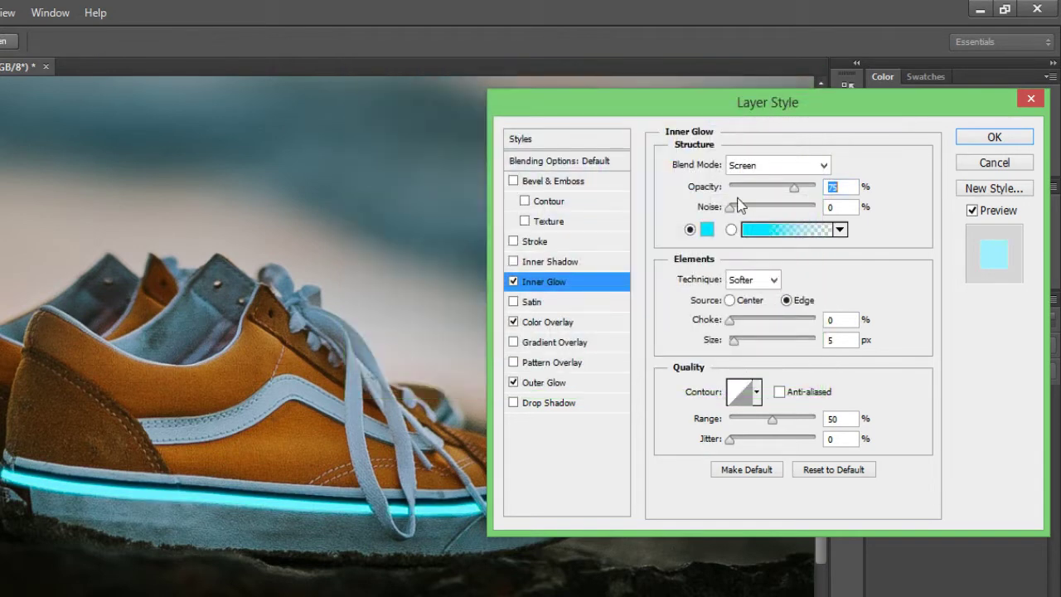
left_click(731, 320)
left_click(734, 340)
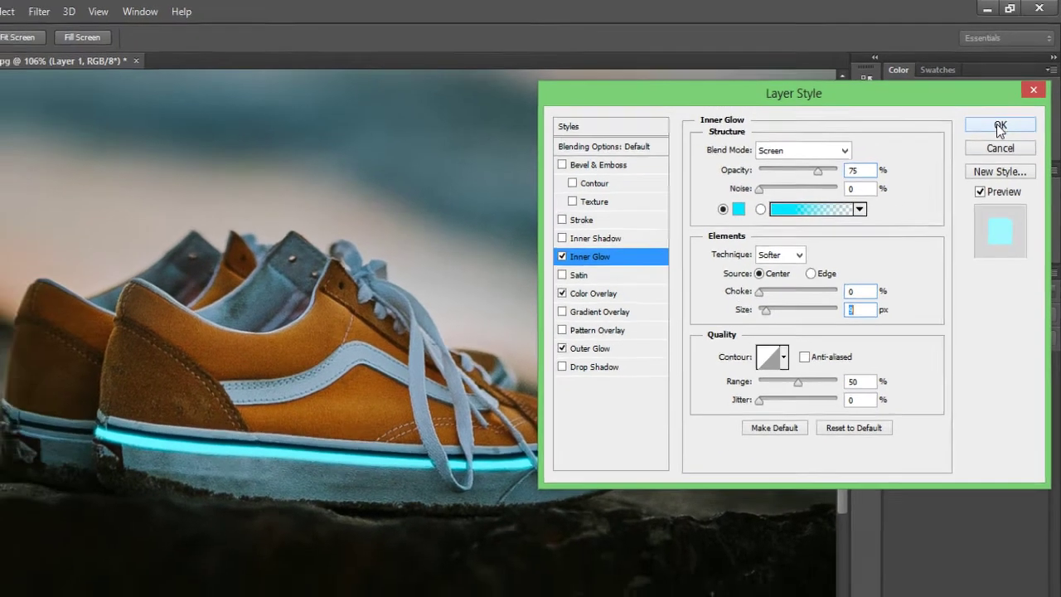
left_click(995, 136)
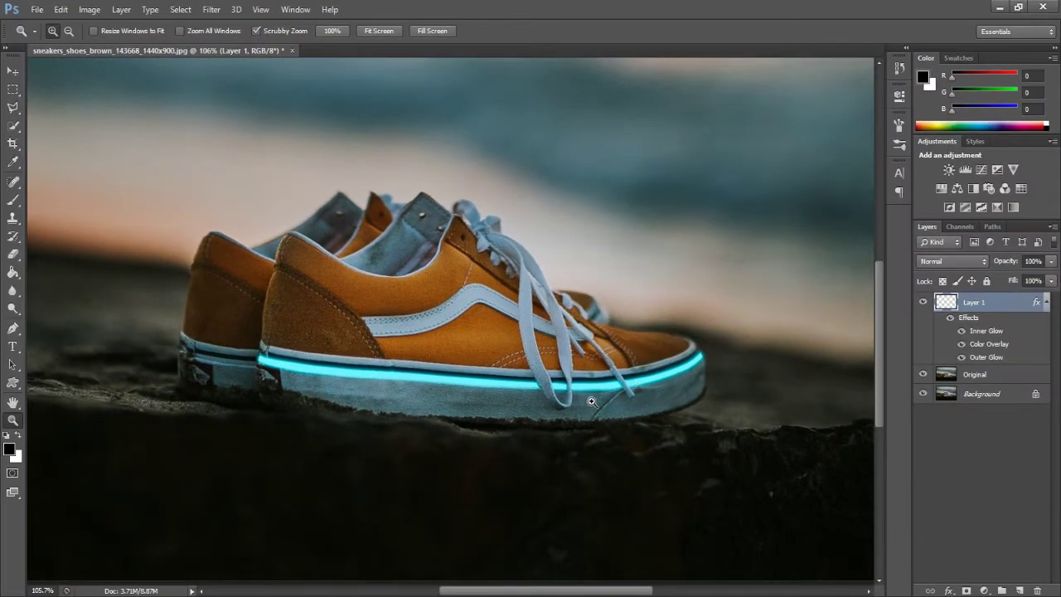
- Toggle the sole strip layer's visibility to compare the shoe with and without the neon glow
left_click(924, 303)
left_click(923, 302)
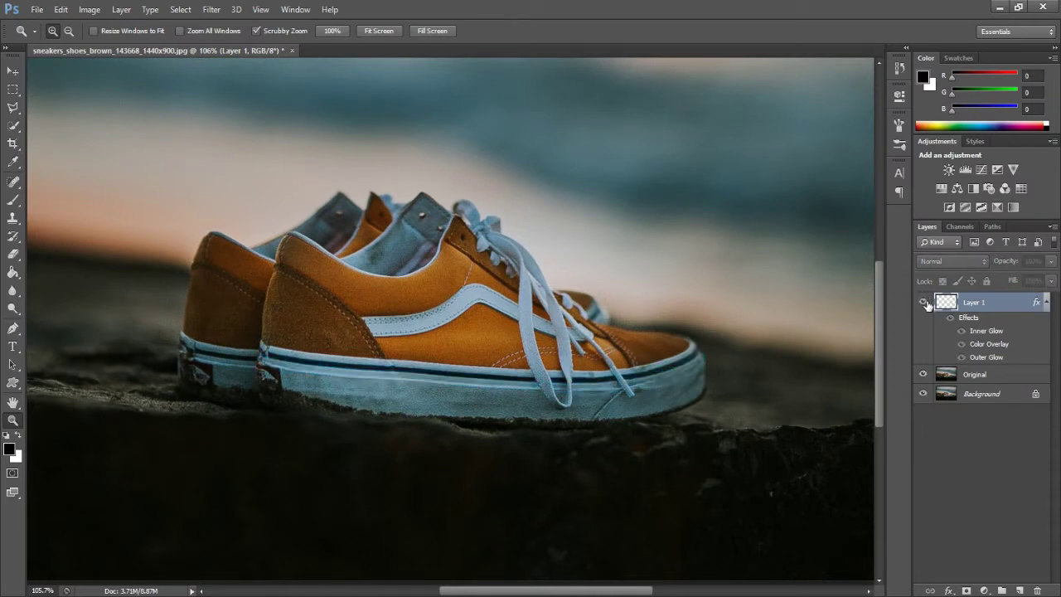
left_click(924, 302)
left_click(923, 303)
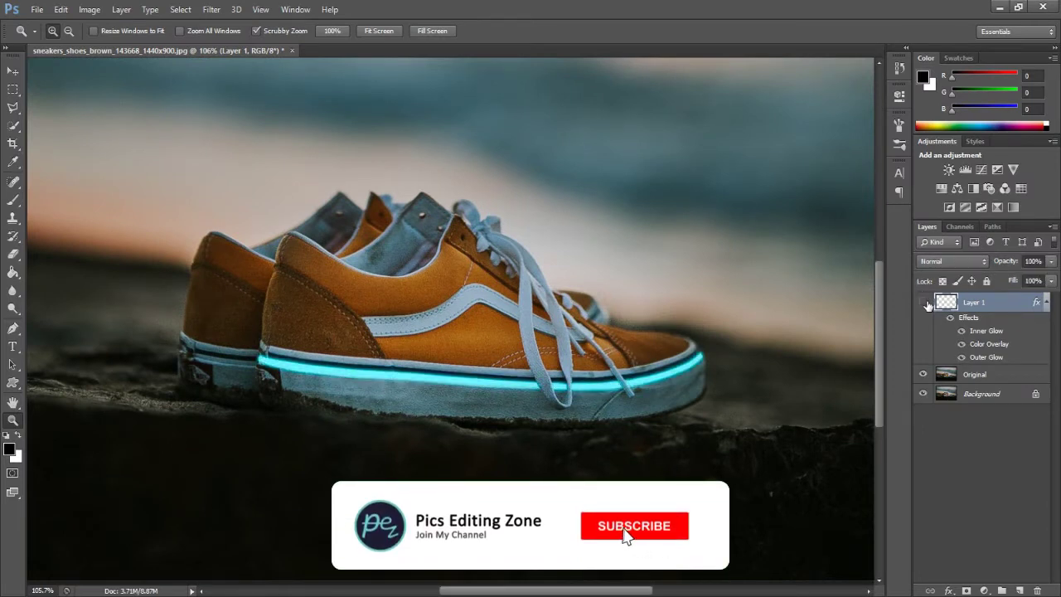
left_click(924, 303)
left_click(924, 303)
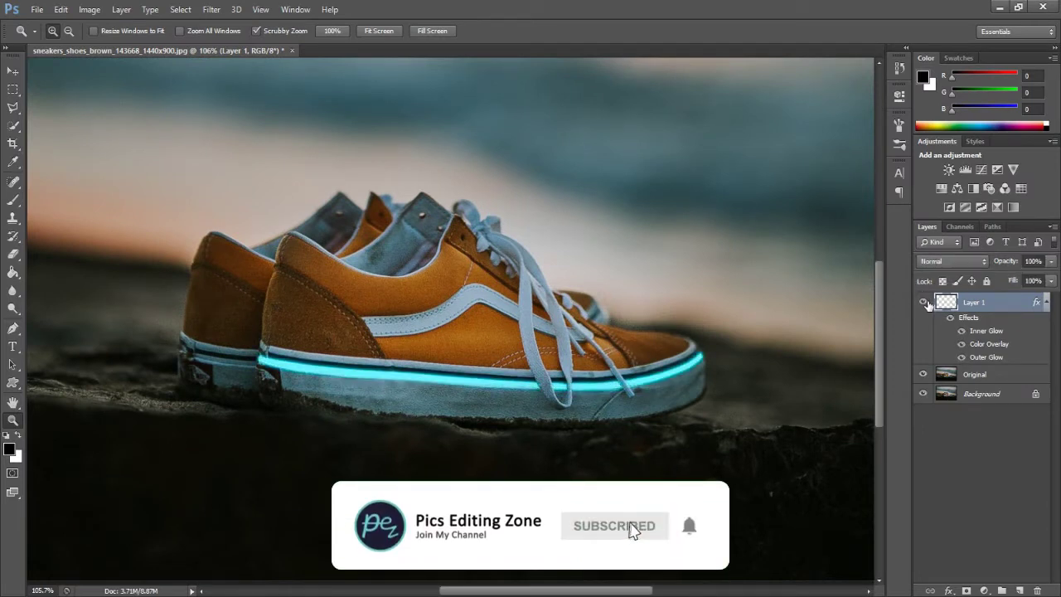
- Rename the glowing sole strip layer as Blue
double_click(982, 303)
type("B")
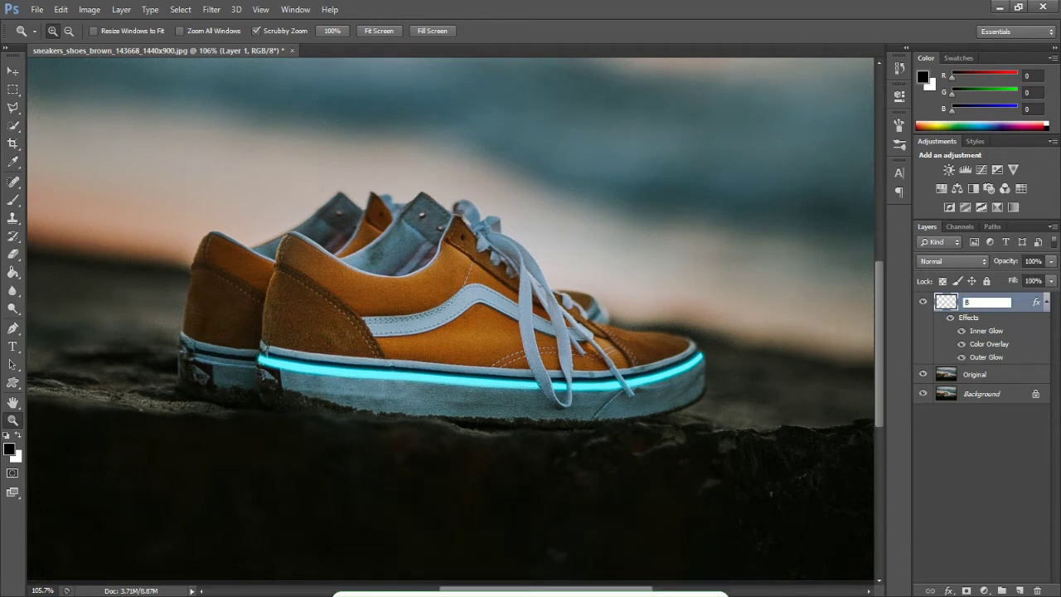
type("lue")
key("Return")
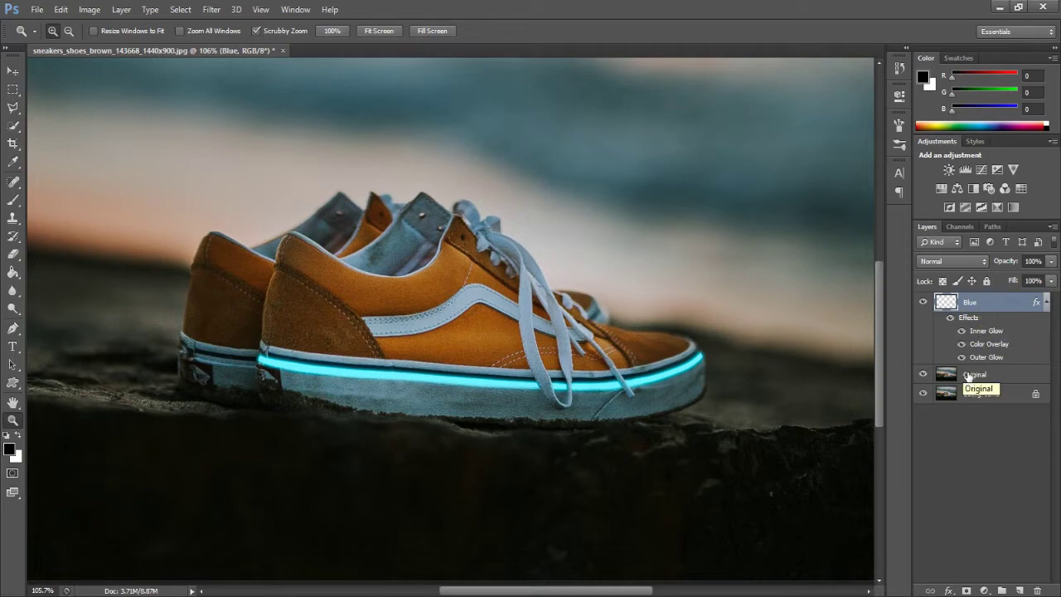
- On the Original layer, trace a closed Pen path around the shoe's wavy side stripe from the heel panel to the first lace
left_click(976, 378)
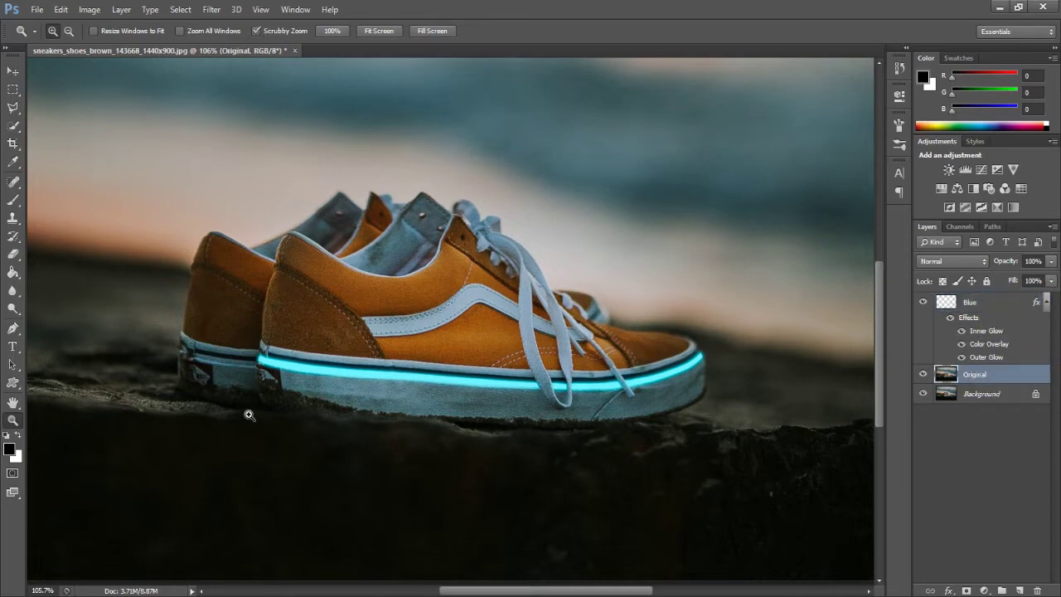
left_click_drag(405, 325, 477, 325)
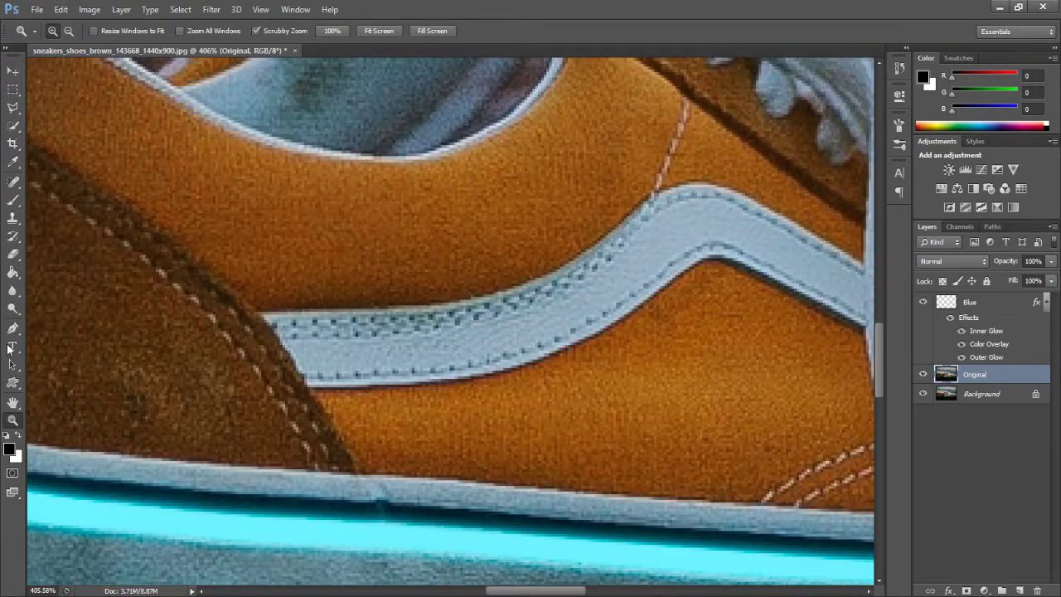
left_click(12, 329)
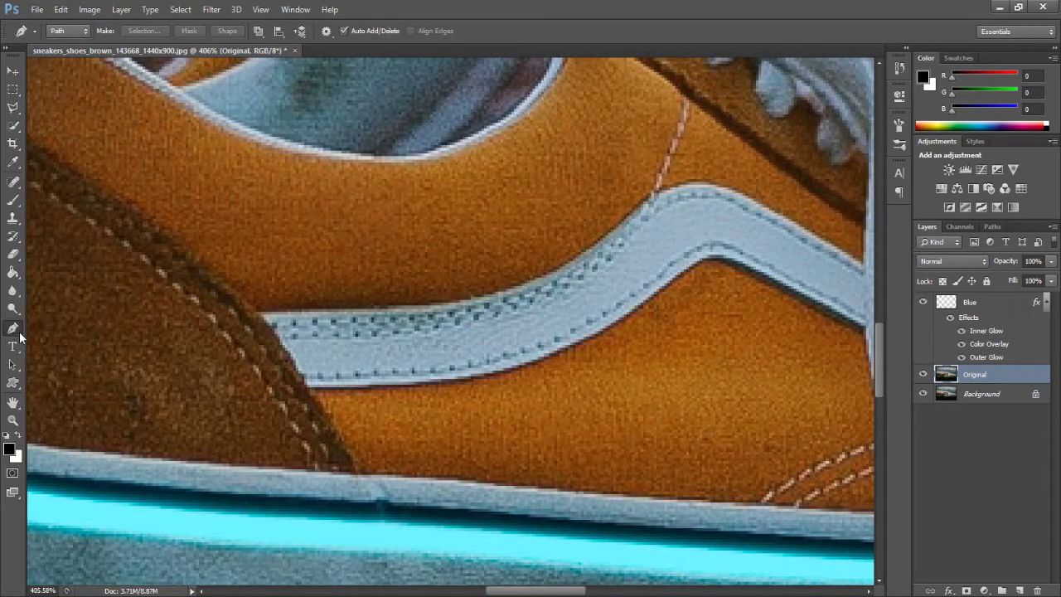
left_click(277, 331)
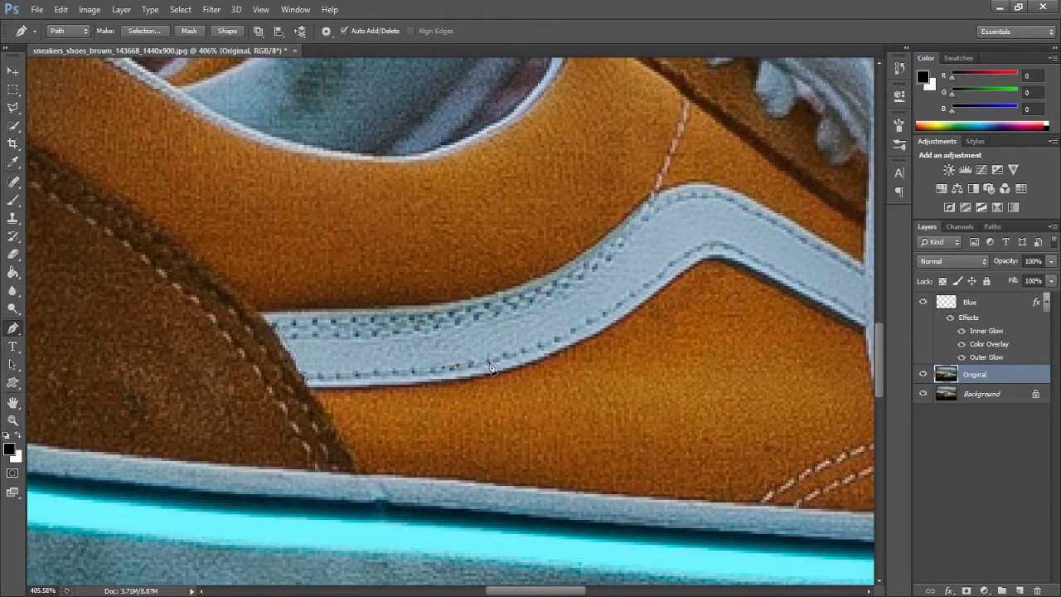
left_click_drag(620, 300, 778, 274)
scroll(577, 544, "right", 5)
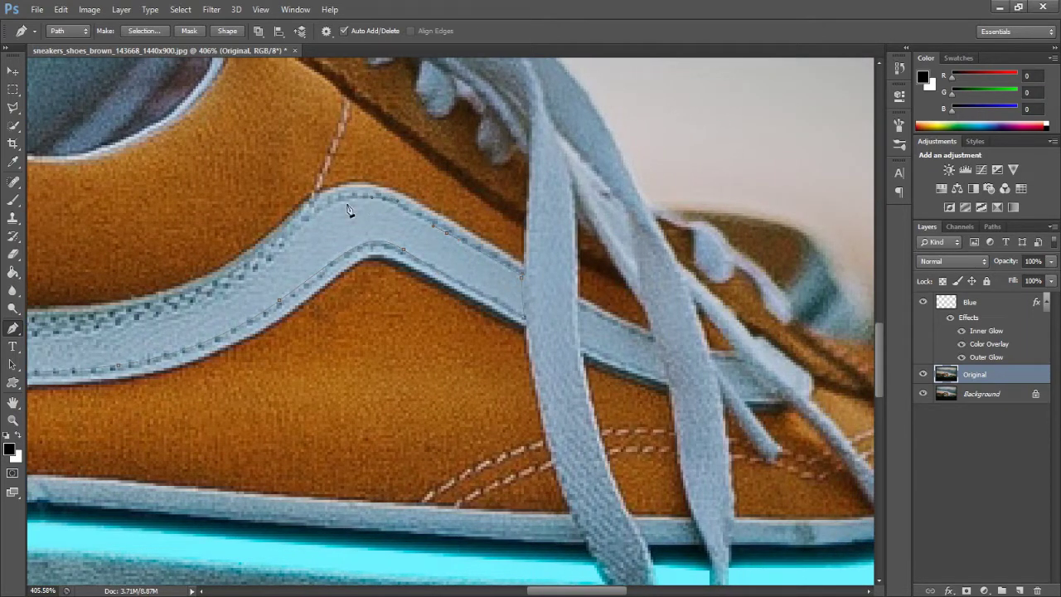
left_click(309, 220)
left_click_drag(140, 317, 533, 327)
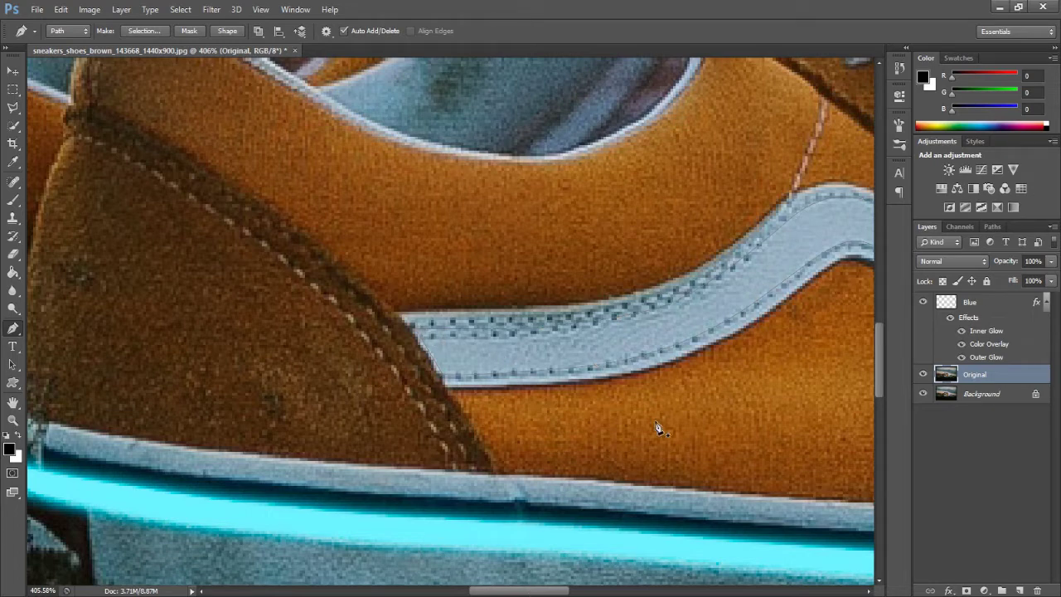
- Outline the remaining side stripe segments between and beyond the hanging laces with the Pen tool
scroll(656, 429, "right", 10)
scroll(656, 428, "right", 5)
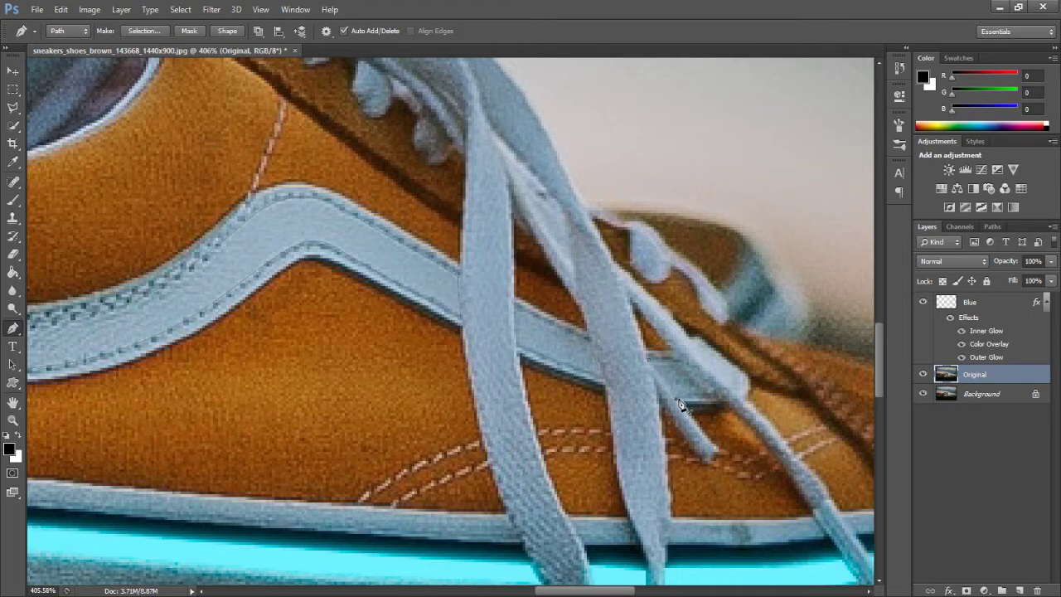
left_click(711, 395)
left_click(676, 359)
left_click(701, 351)
- Convert the side stripe path into an anti-aliased new selection with 0 px feather and copy it to a new layer
right_click(405, 264)
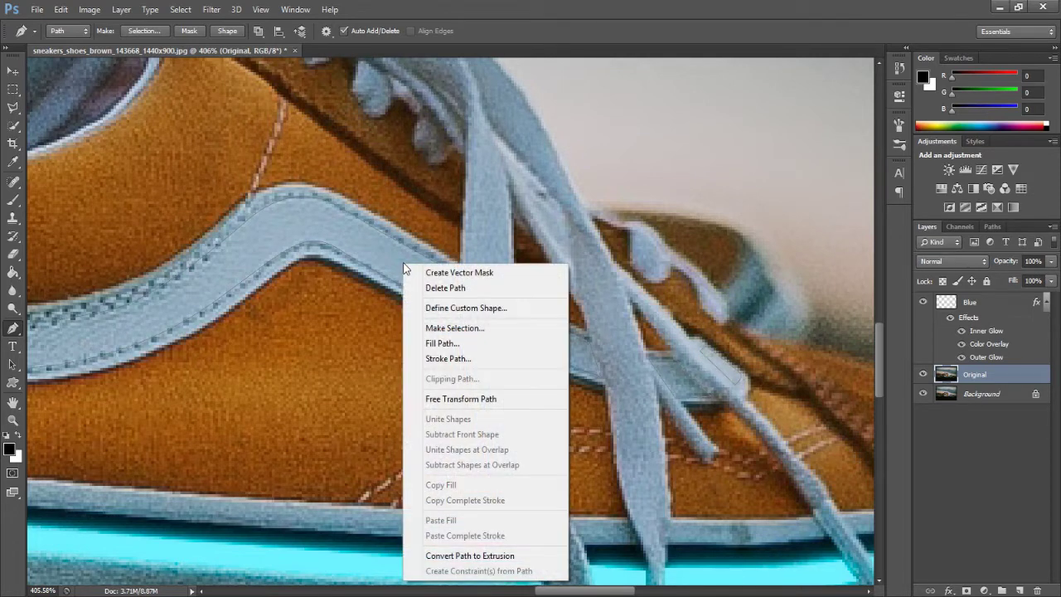
left_click(463, 328)
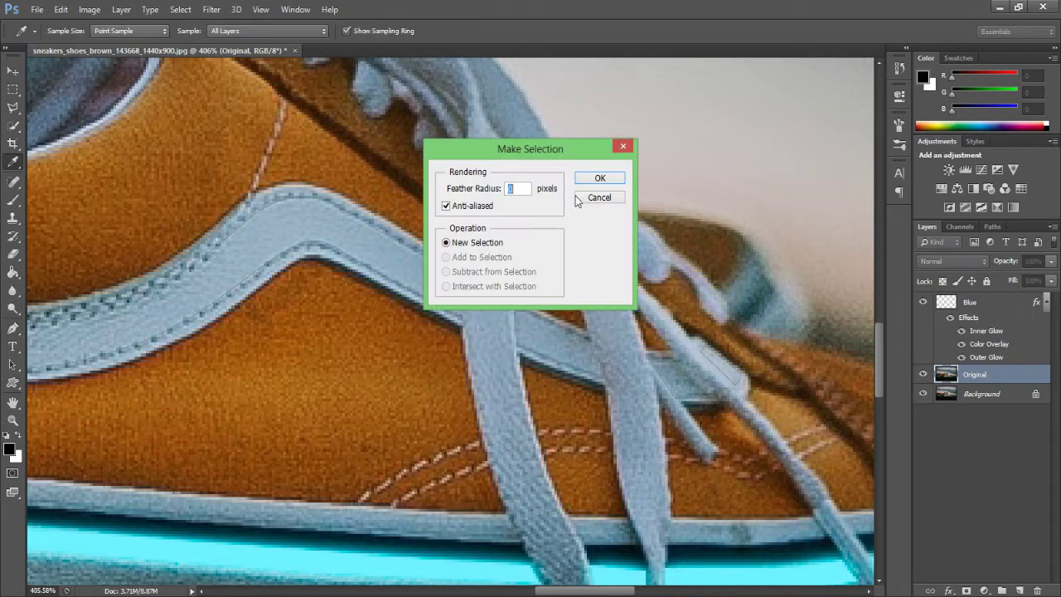
left_click(597, 181)
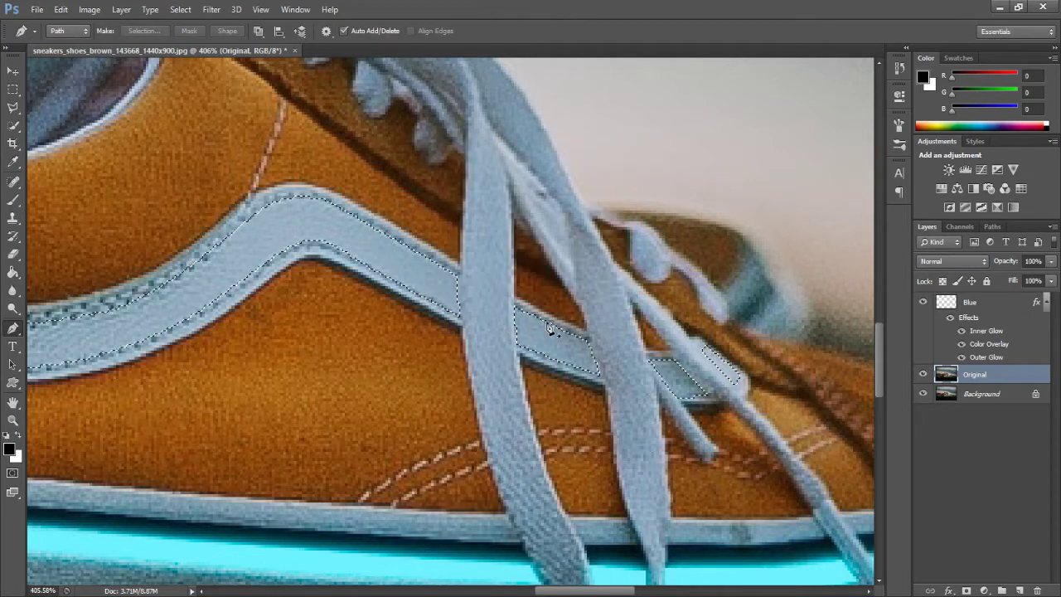
key("ctrl+j")
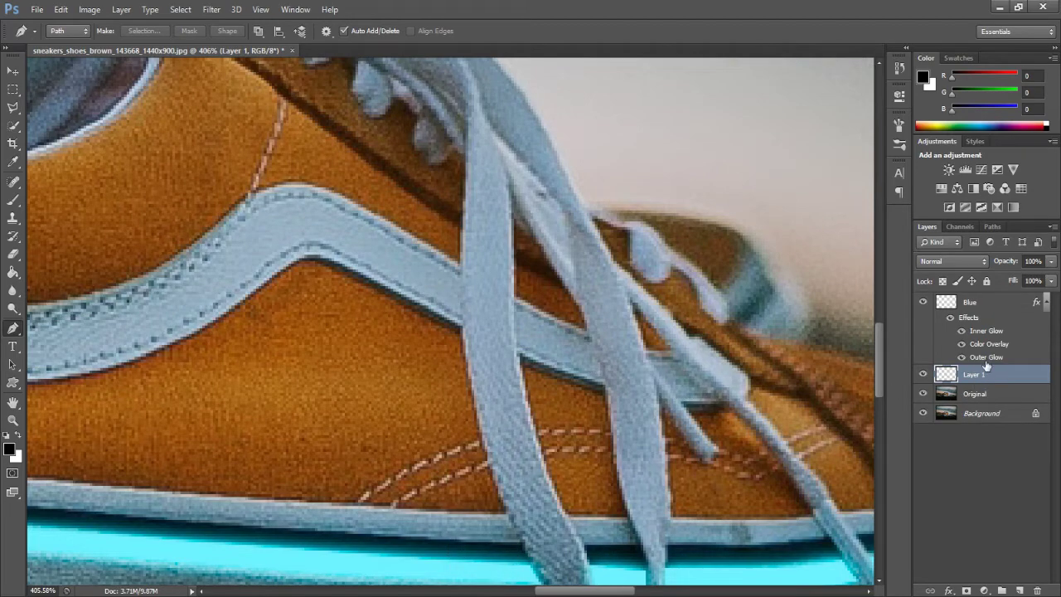
- Copy the Blue layer's style and paste it onto the new side stripe layer
left_click(1004, 312)
right_click(1004, 312)
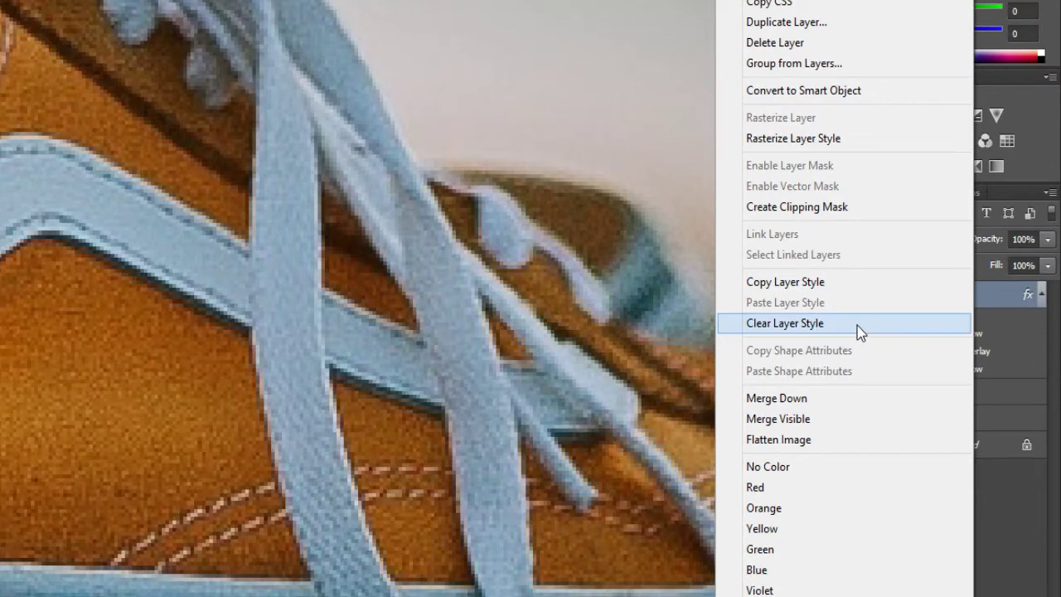
left_click(859, 282)
left_click(974, 396)
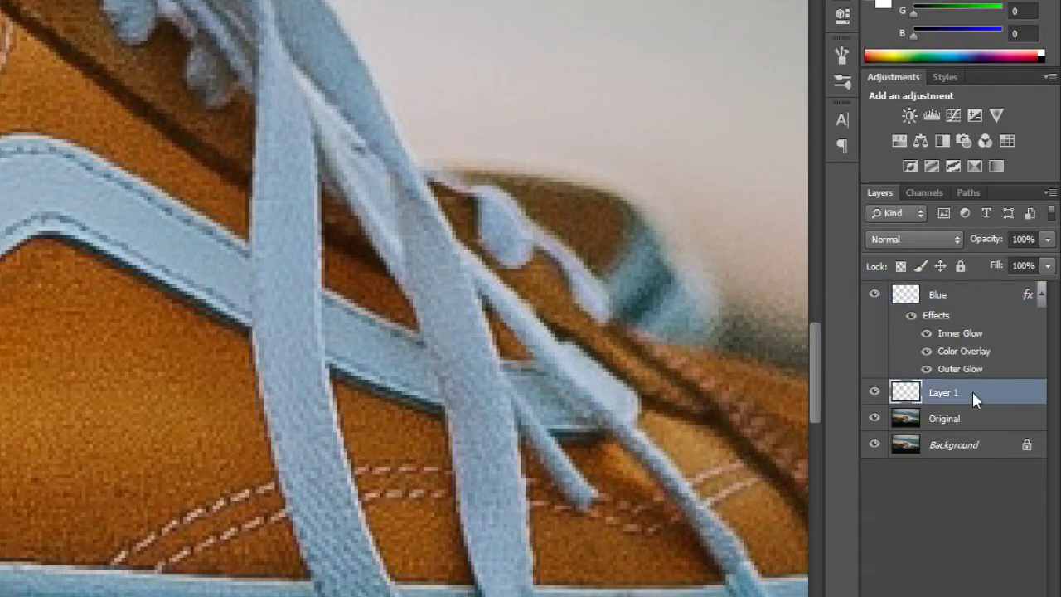
right_click(972, 391)
left_click(839, 299)
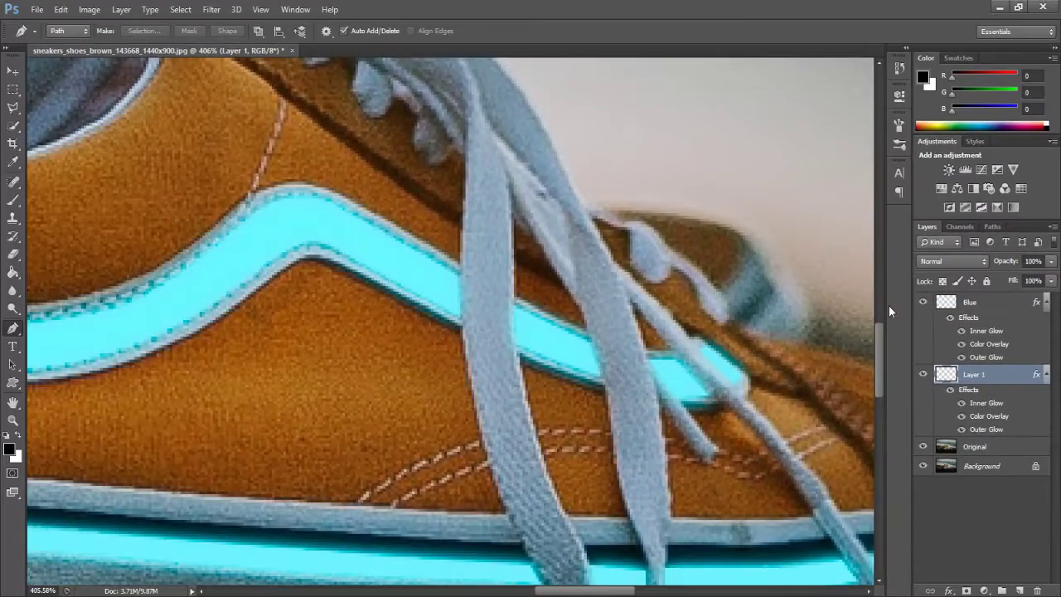
- Change the side stripe layer's Color Overlay to light pink, faa2ff
double_click(981, 418)
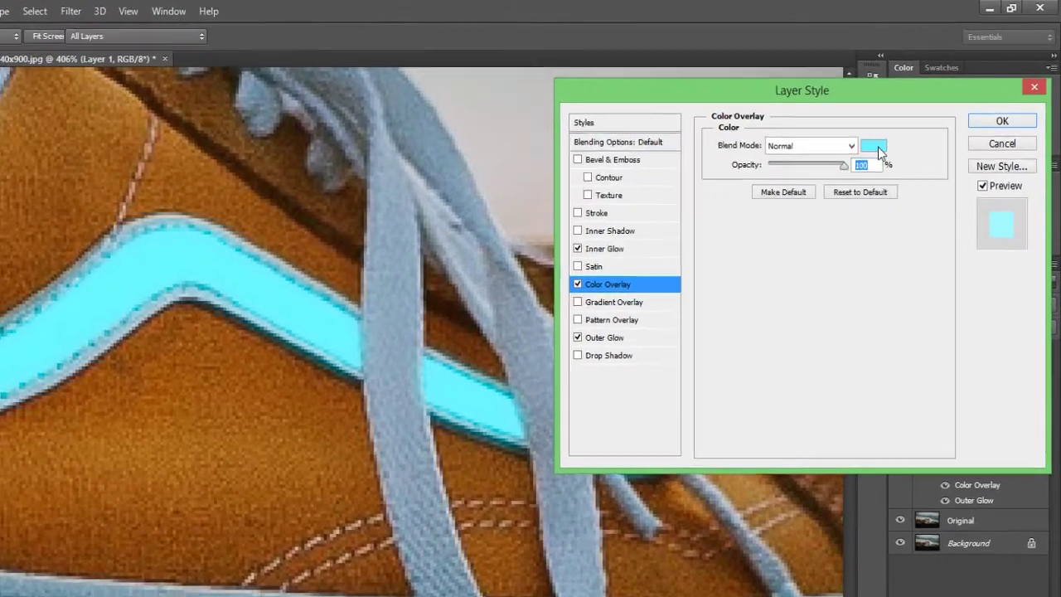
left_click(900, 124)
left_click(626, 160)
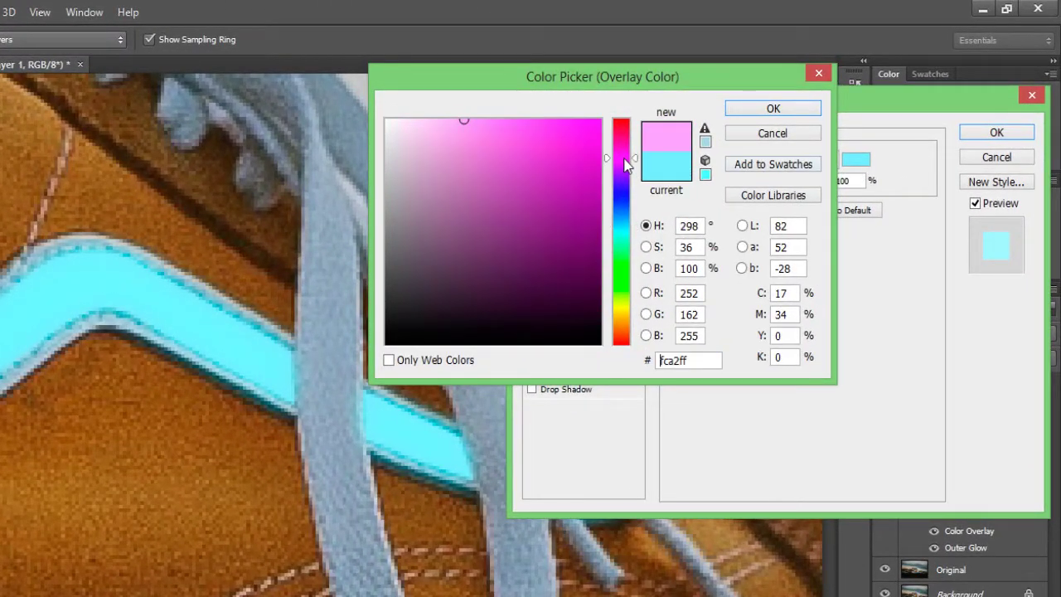
left_click_drag(625, 161, 626, 161)
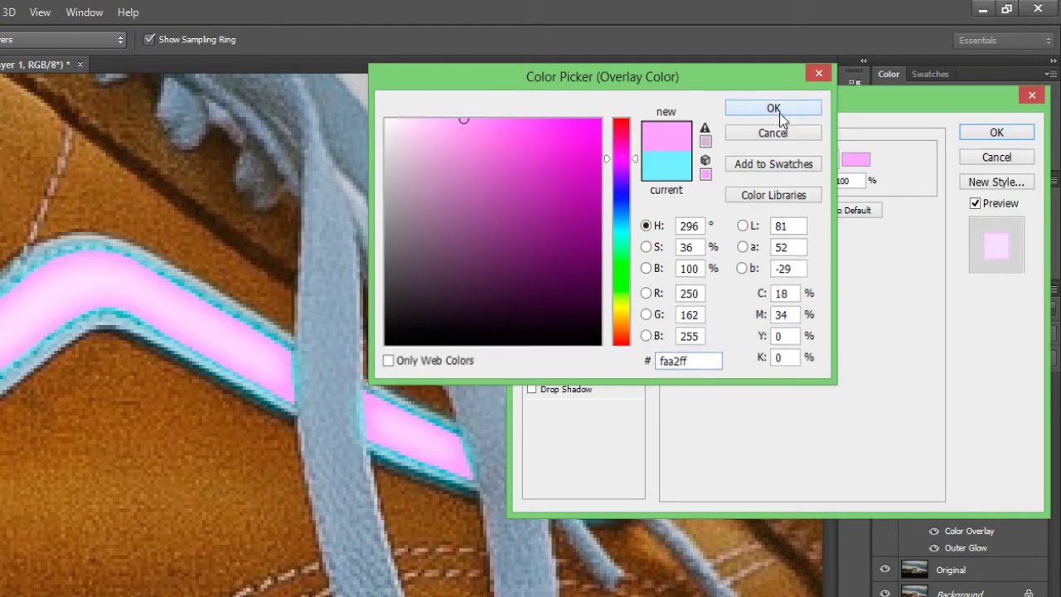
left_click(780, 115)
- Set the side stripe's Inner Glow colour to magenta, f000ff
left_click(568, 274)
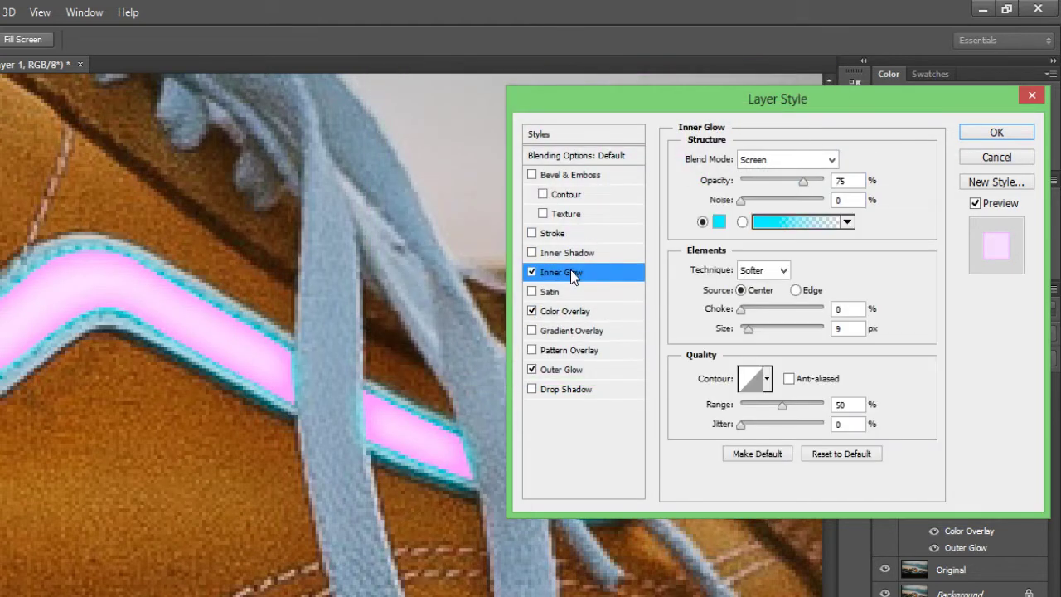
left_click(724, 224)
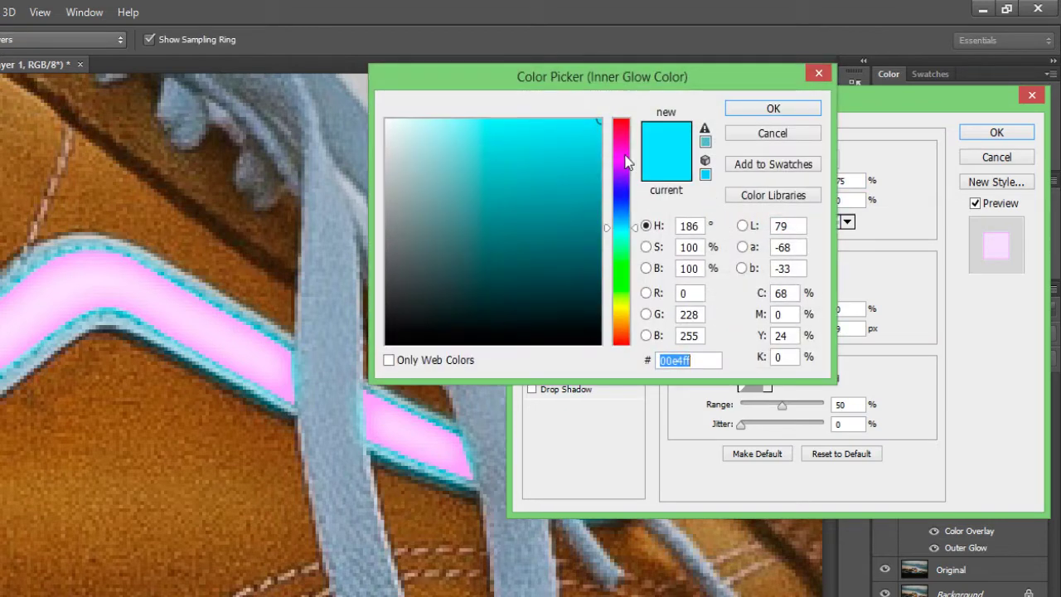
left_click(623, 162)
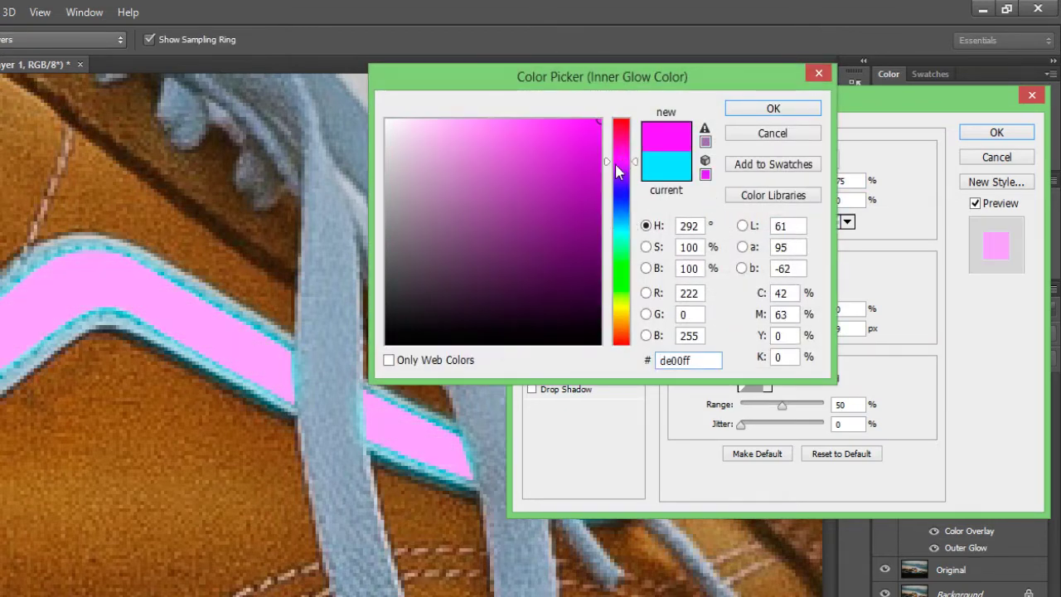
left_click(620, 165)
left_click_drag(620, 163, 648, 150)
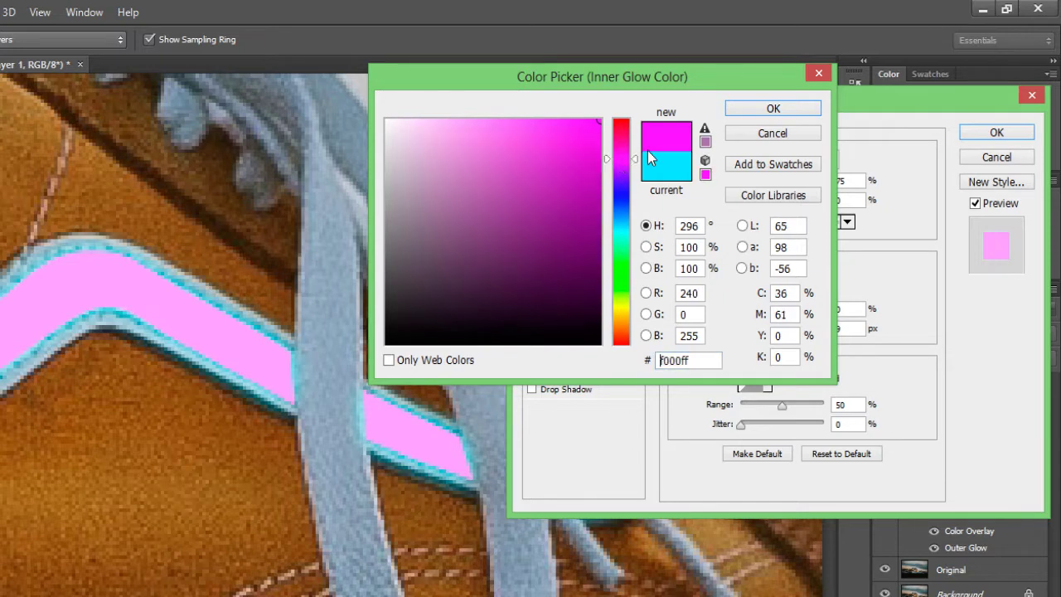
left_click(800, 112)
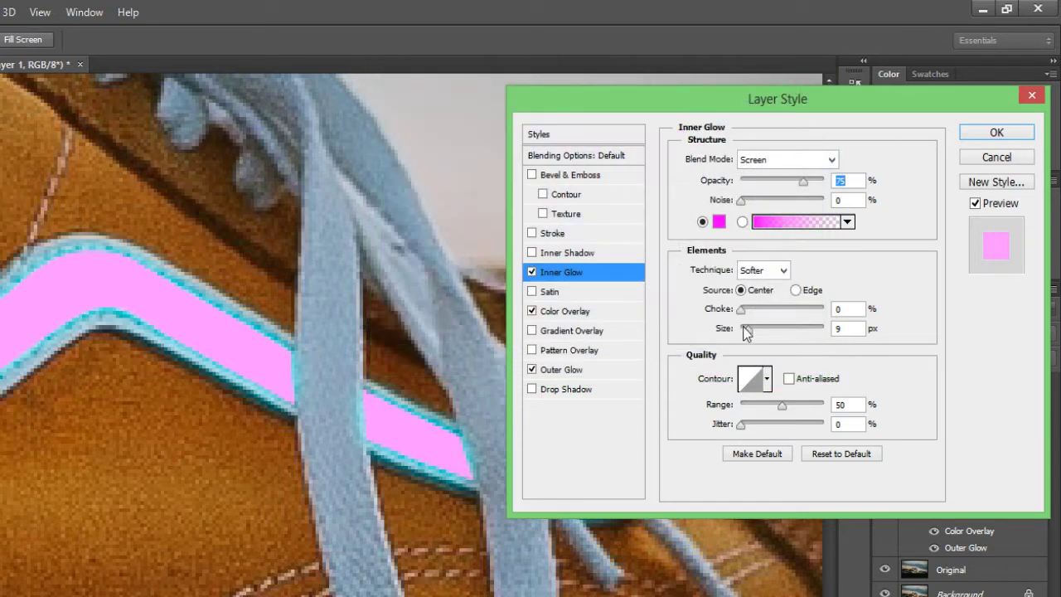
- Adjust the Inner Glow to 2% choke and 4 px size, keeping its source at Center
left_click_drag(745, 331, 741, 330)
left_click(796, 291)
left_click(740, 290)
left_click_drag(742, 310, 744, 330)
- Set the side stripe's Outer Glow colour to magenta, f600ff
left_click(564, 371)
left_click(721, 222)
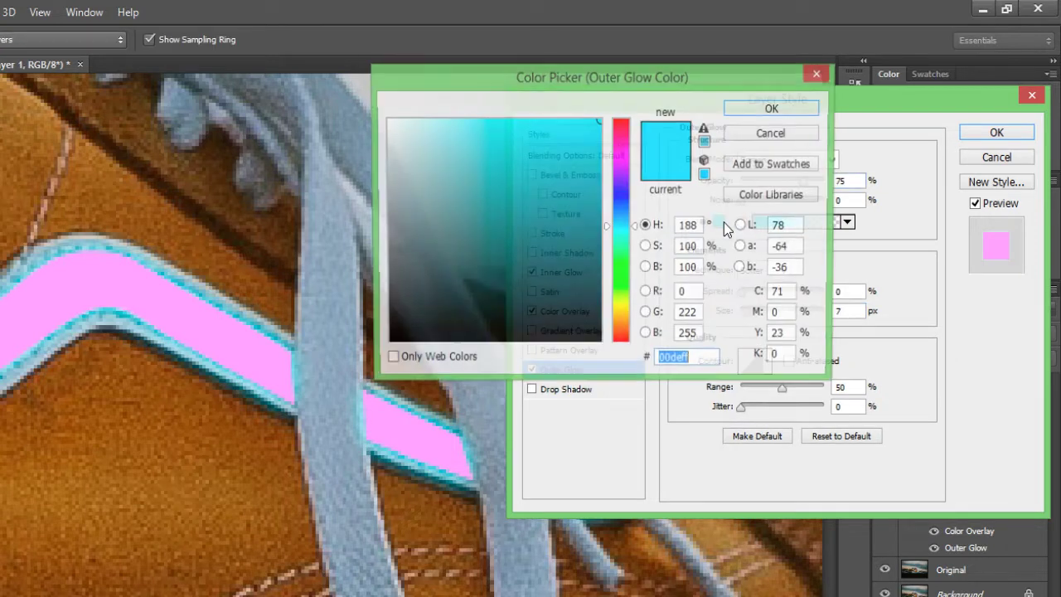
left_click_drag(626, 166, 625, 160)
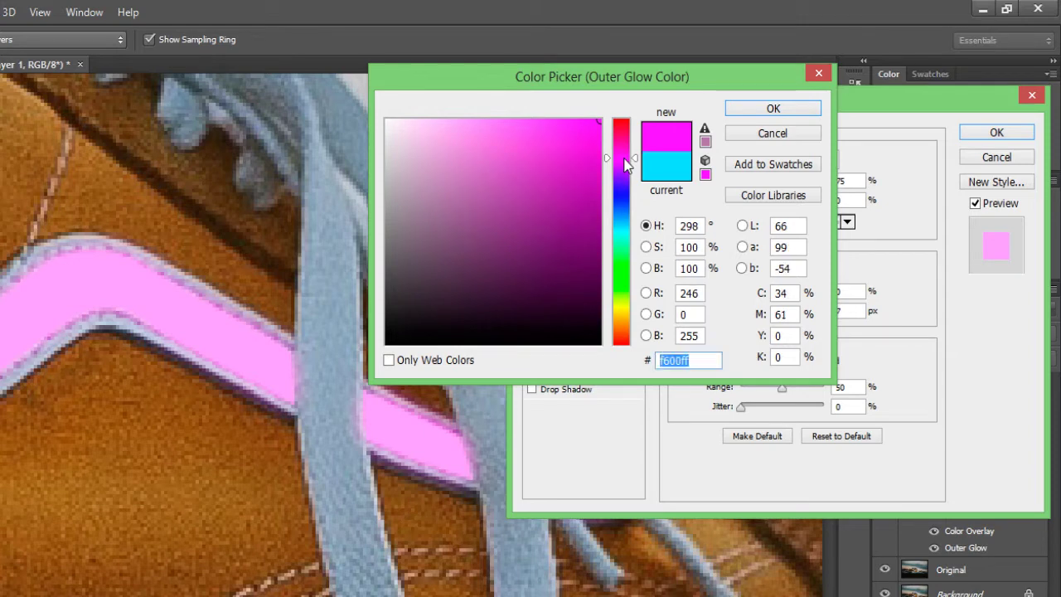
left_click(788, 111)
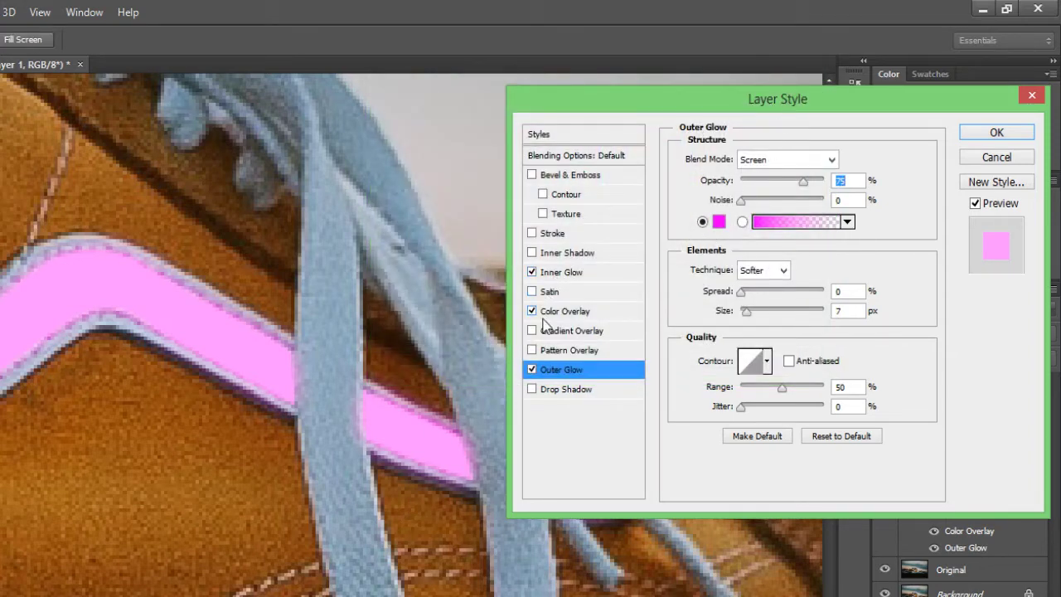
- Compare the stripe with and without its Inner Glow, and lighten the Inner Glow colour to a paler pink
left_click(561, 274)
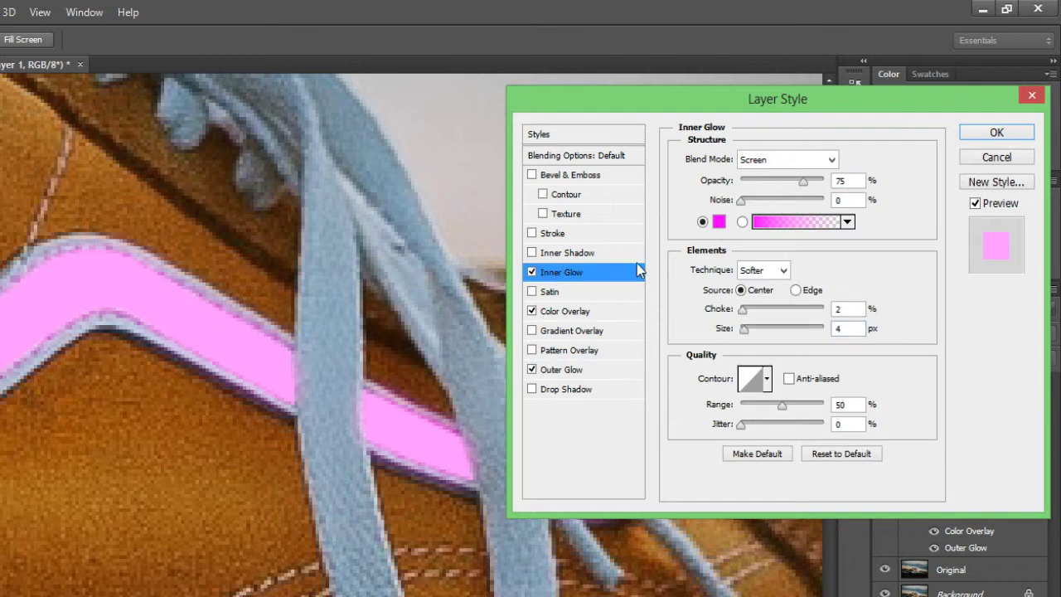
left_click(531, 273)
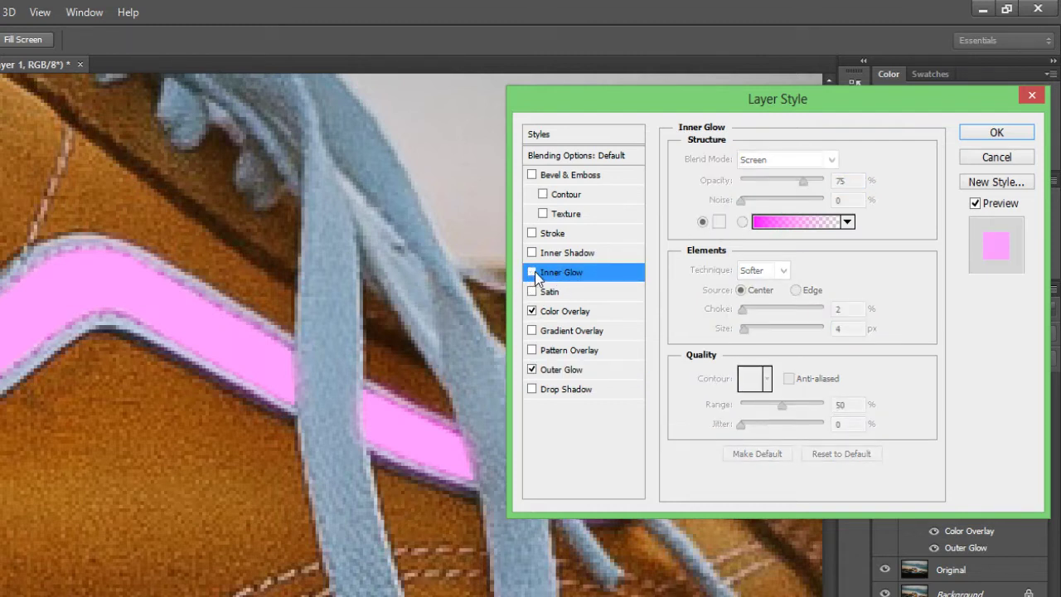
left_click(532, 271)
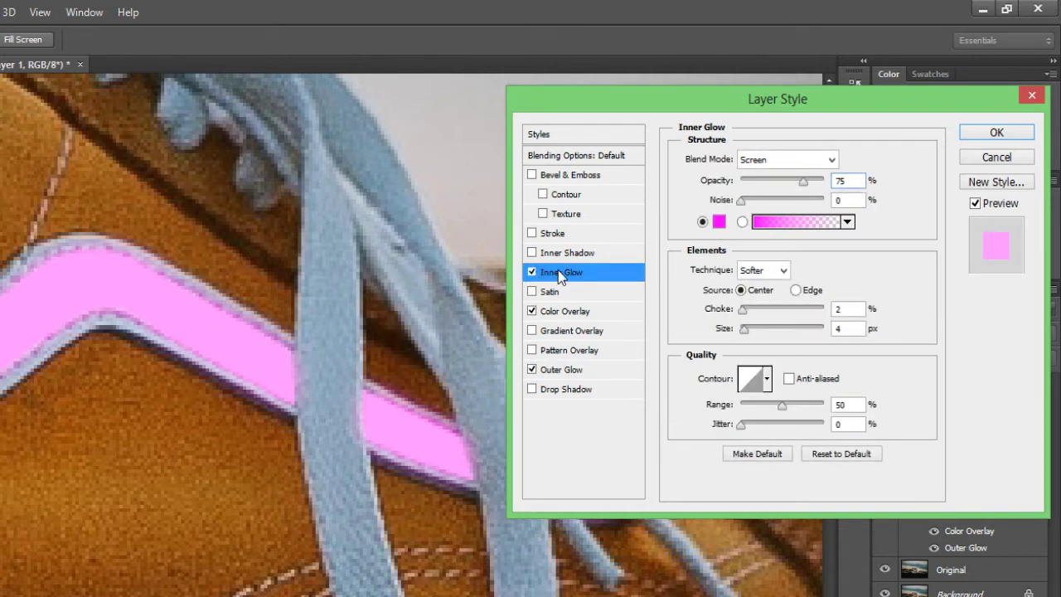
left_click(719, 221)
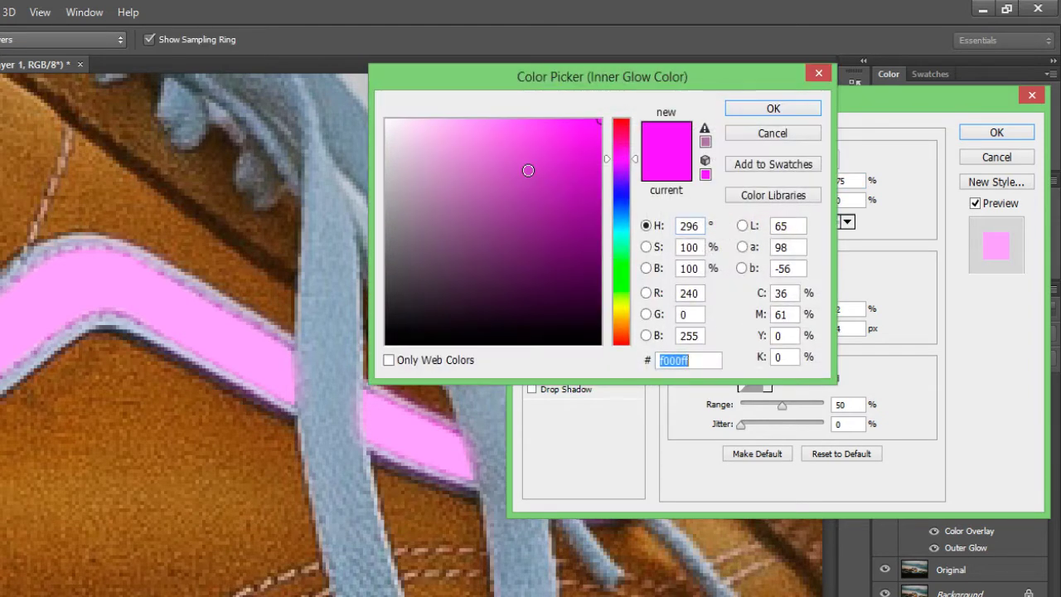
mouse_move(539, 143)
left_mouse_down()
mouse_move(505, 119)
mouse_move(479, 123)
left_mouse_up()
left_click(775, 109)
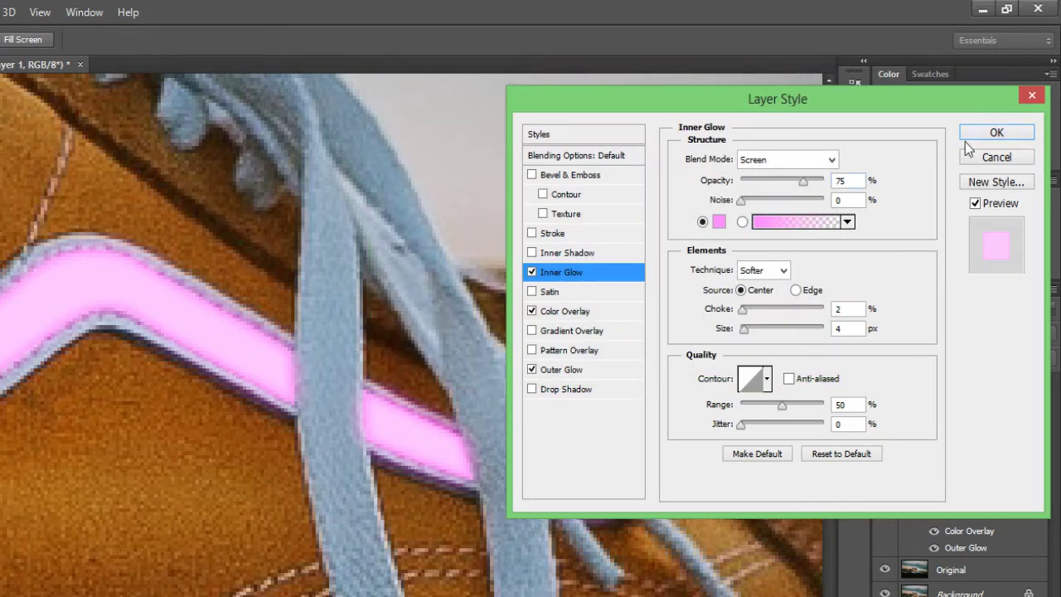
- Increase the side stripe's Outer Glow size to 13 px and apply the layer style
left_click(572, 371)
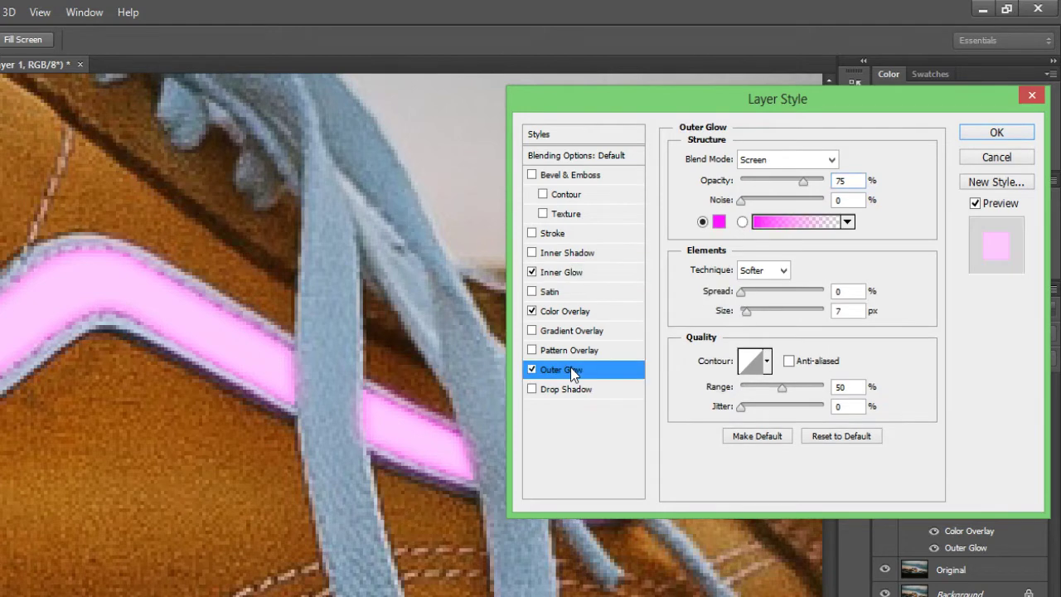
left_click(752, 315)
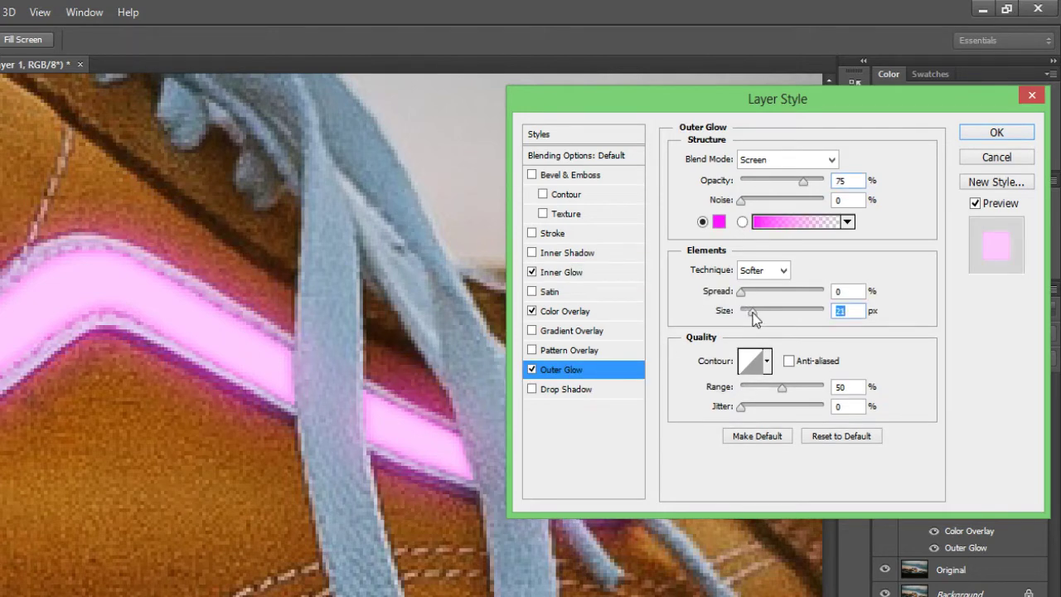
left_click_drag(751, 315, 750, 315)
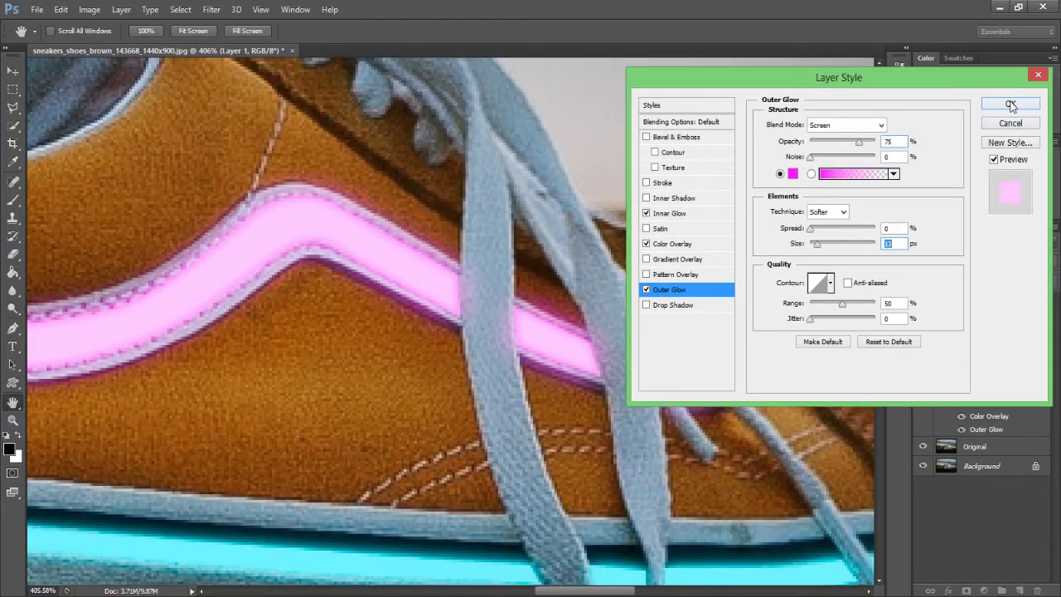
key("Return")
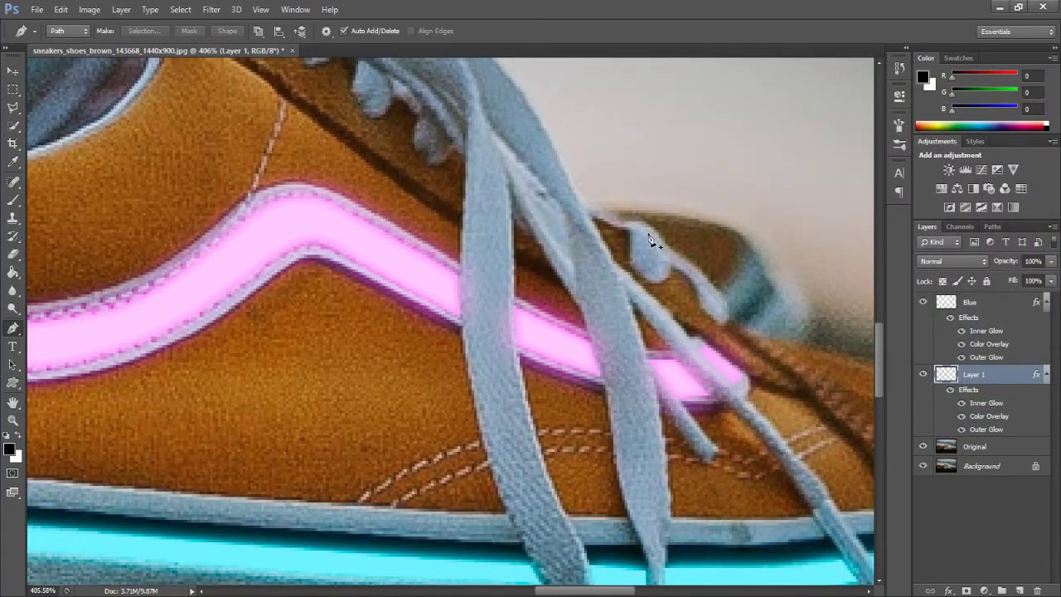
- Rename the glowing side stripe layer as Pink
left_click(12, 420)
left_click_drag(317, 354, 221, 341)
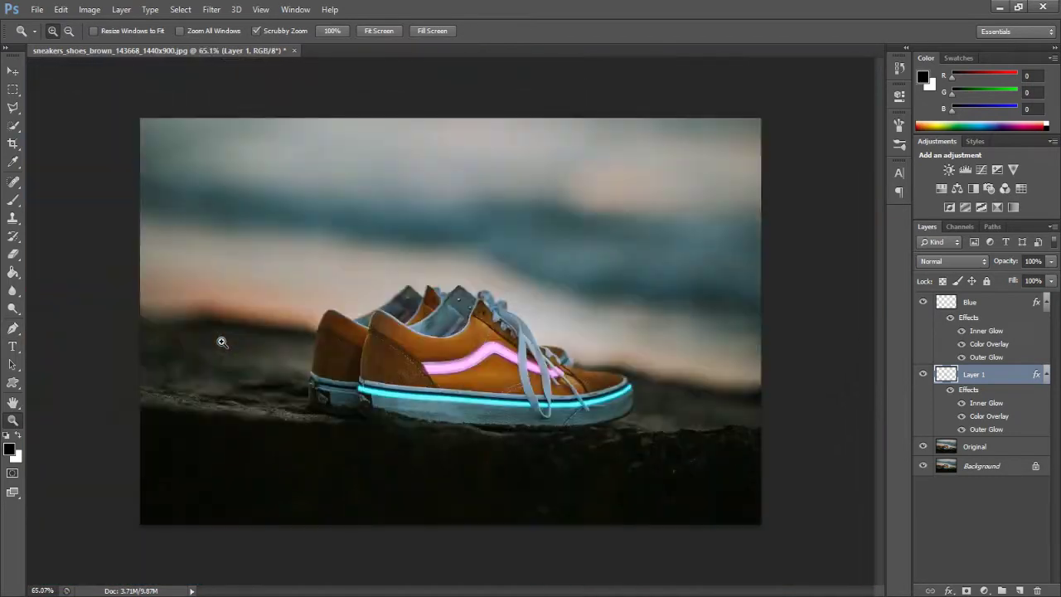
left_click_drag(470, 391, 499, 382)
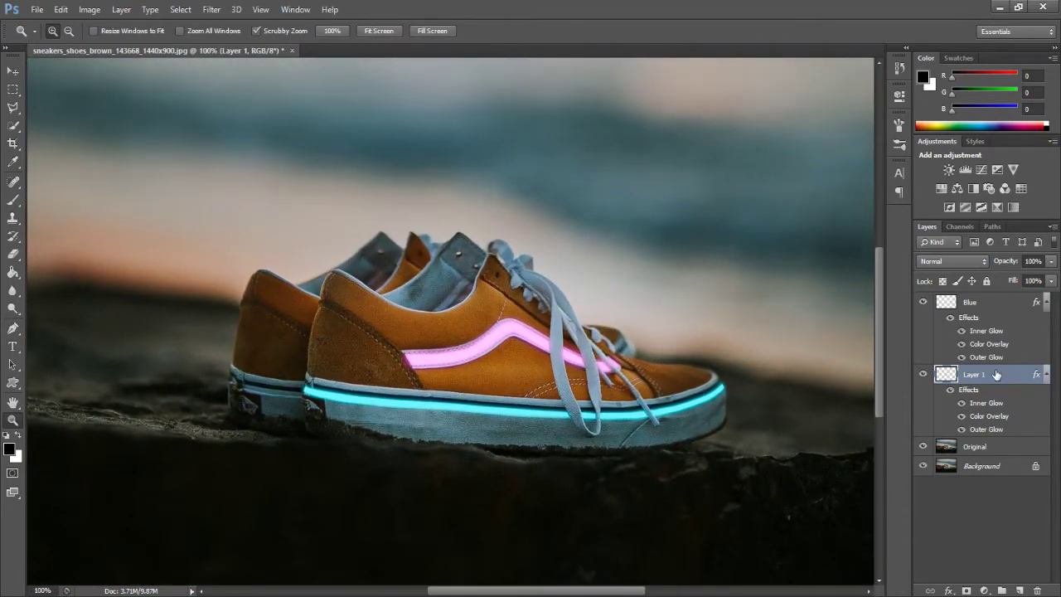
double_click(975, 375)
type("Pink")
key("Return")
- Group the Blue and Pink layers and name the group Right Shoe
key("ctrl")
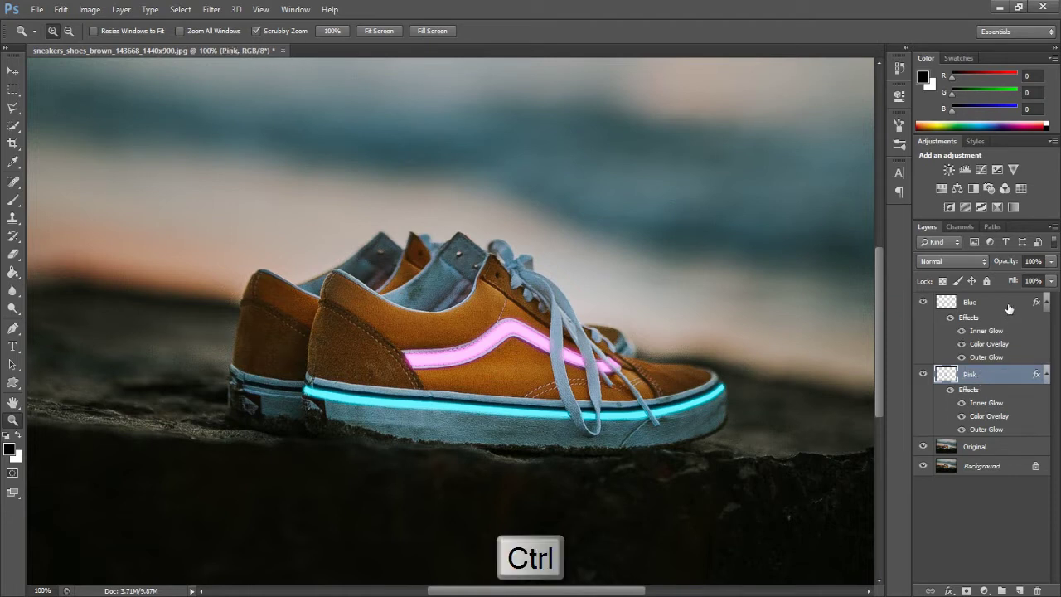
left_click(1008, 308, "ctrl")
key("ctrl+g")
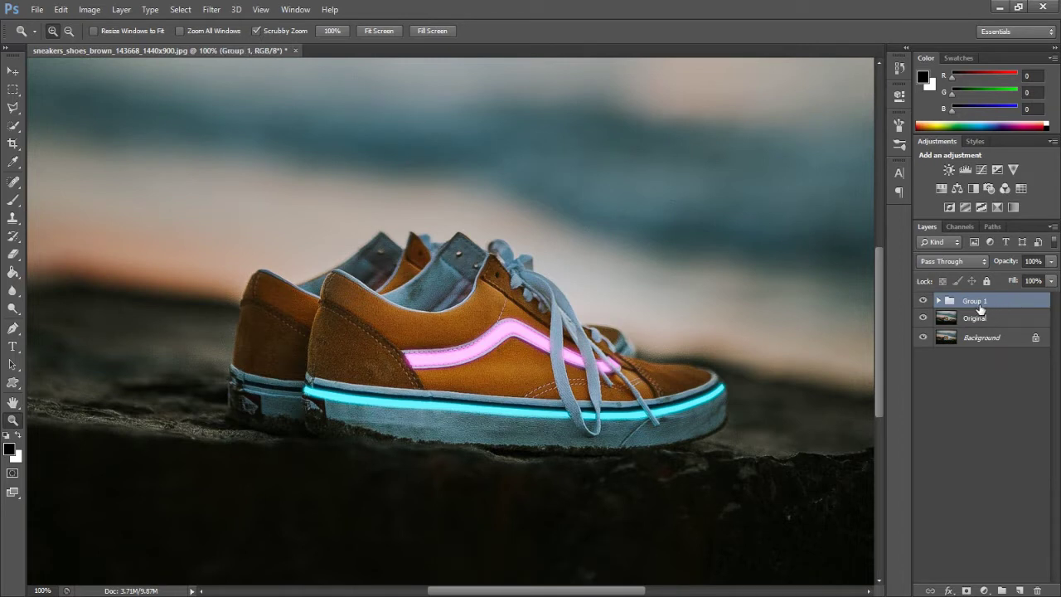
double_click(980, 302)
type("Right Shoe")
key("Return")
- Toggle the Right Shoe group's visibility to compare the shoe with and without its neon effects
left_click(924, 301)
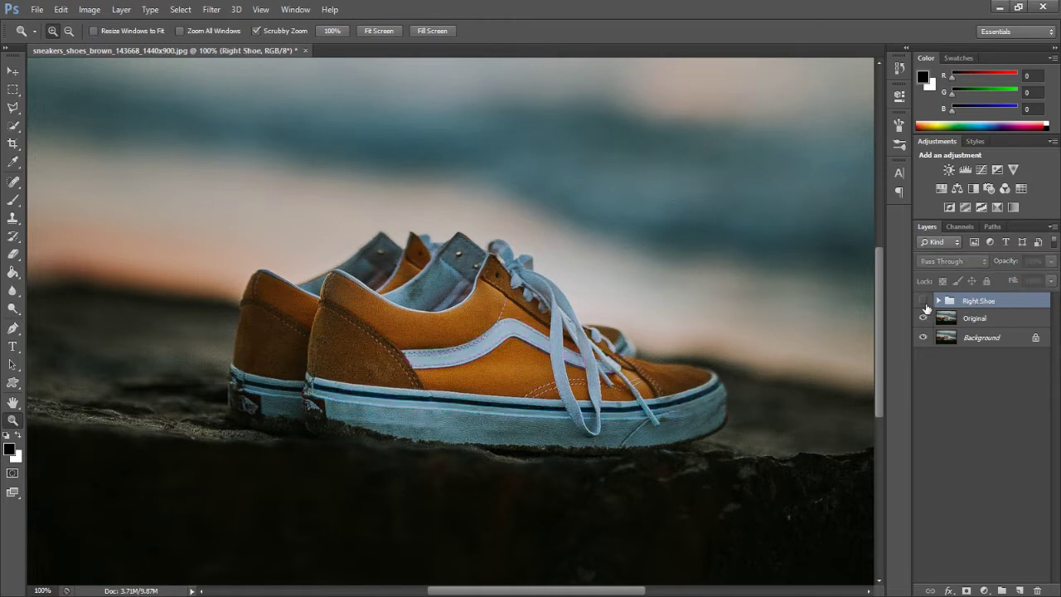
left_click(923, 301)
left_click(924, 301)
left_click(923, 301)
left_click(924, 303)
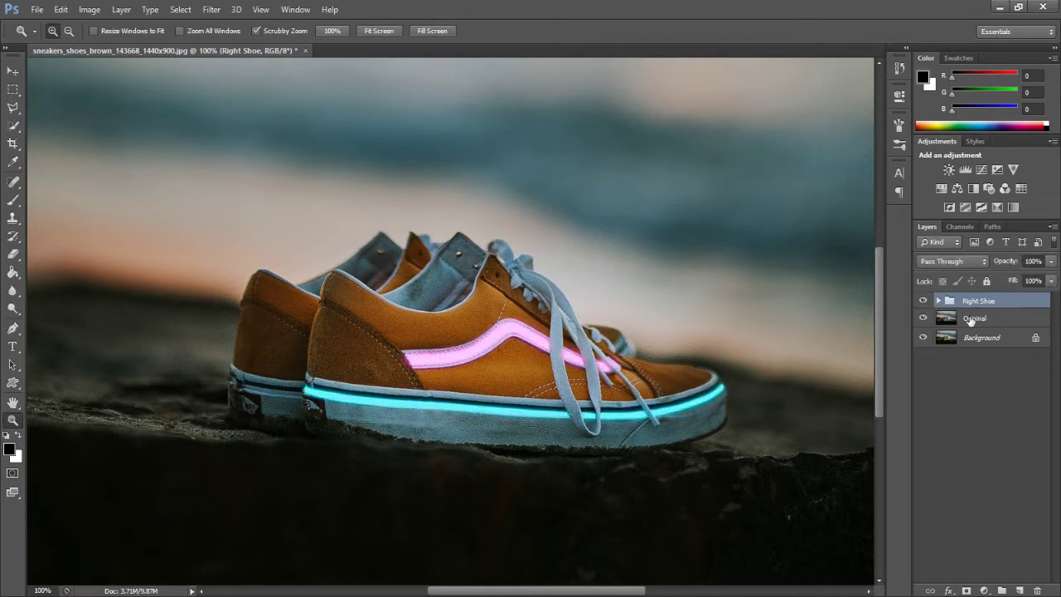
- Trace the lower edge and front end of the left shoe's sole strip with the Pen tool on the Original layer
left_click(956, 324)
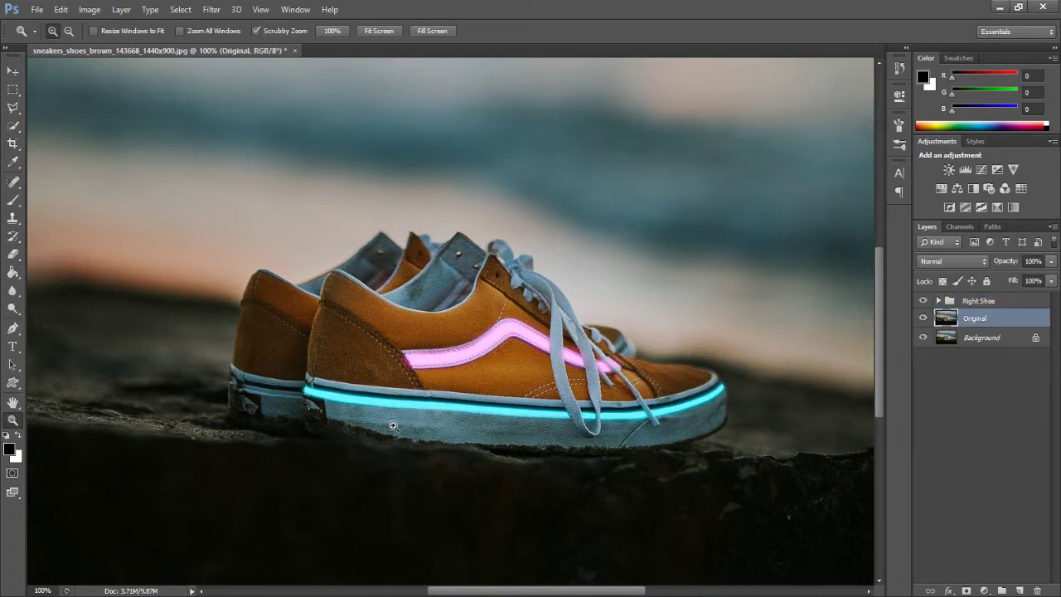
left_click_drag(265, 396, 323, 397)
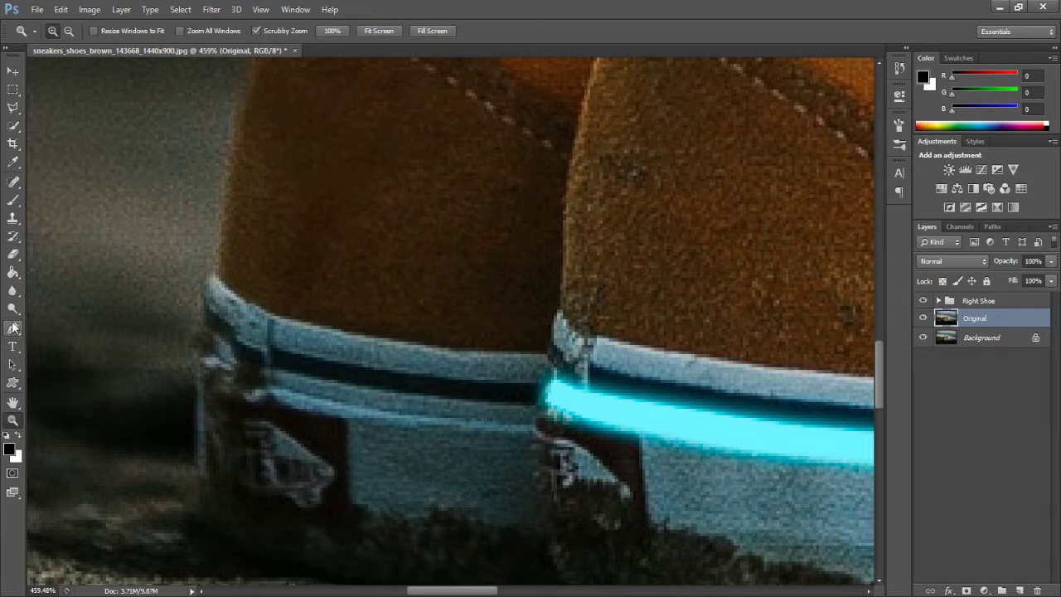
left_click(12, 328)
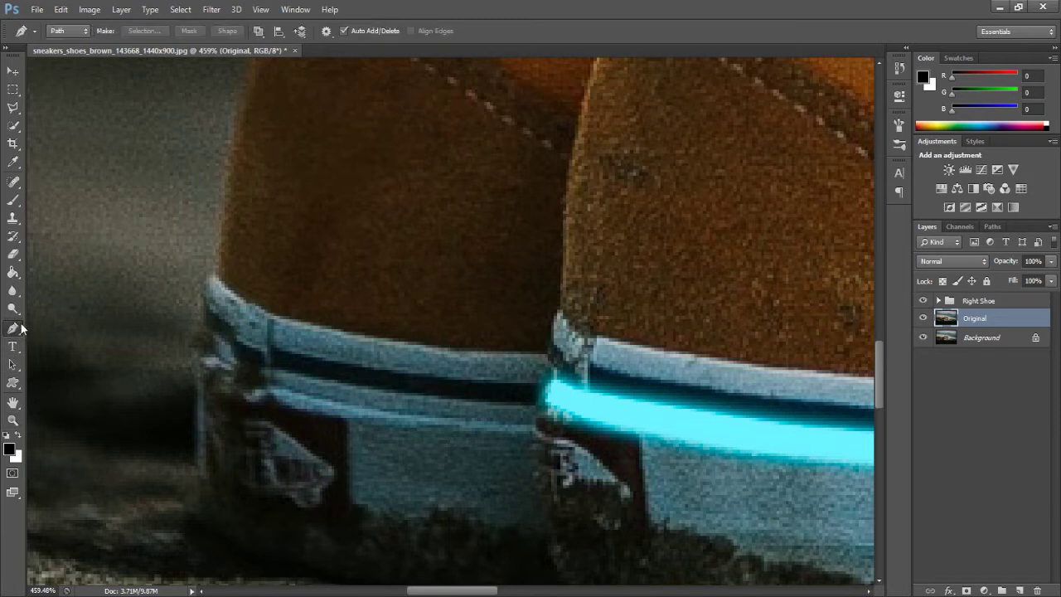
left_click(204, 358)
left_click(246, 384)
left_click(367, 412)
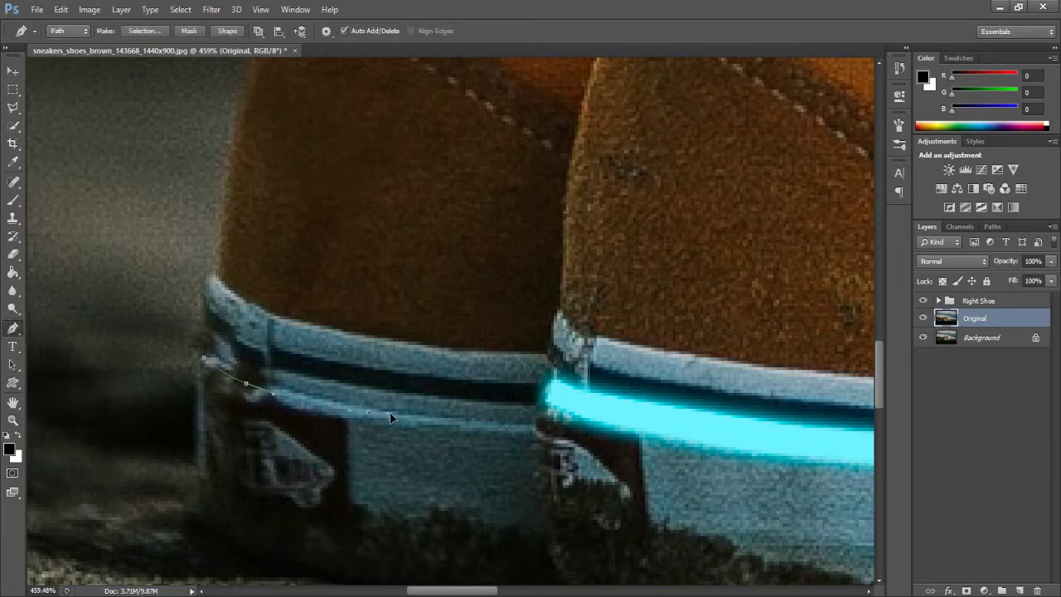
left_click(502, 428)
left_click(533, 428)
left_click(536, 412)
- Continue the path along the sole strip's upper edge to the heel and close it at its starting point
left_click_drag(472, 405, 462, 405)
left_click_drag(323, 383, 286, 376)
left_click_drag(229, 348, 220, 340)
left_click(209, 335)
left_click(207, 338)
left_click(204, 352)
left_click(205, 362)
- Turn the path into a new anti-aliased selection with 0 px feather and copy the selected strip to its own layer
right_click(239, 363)
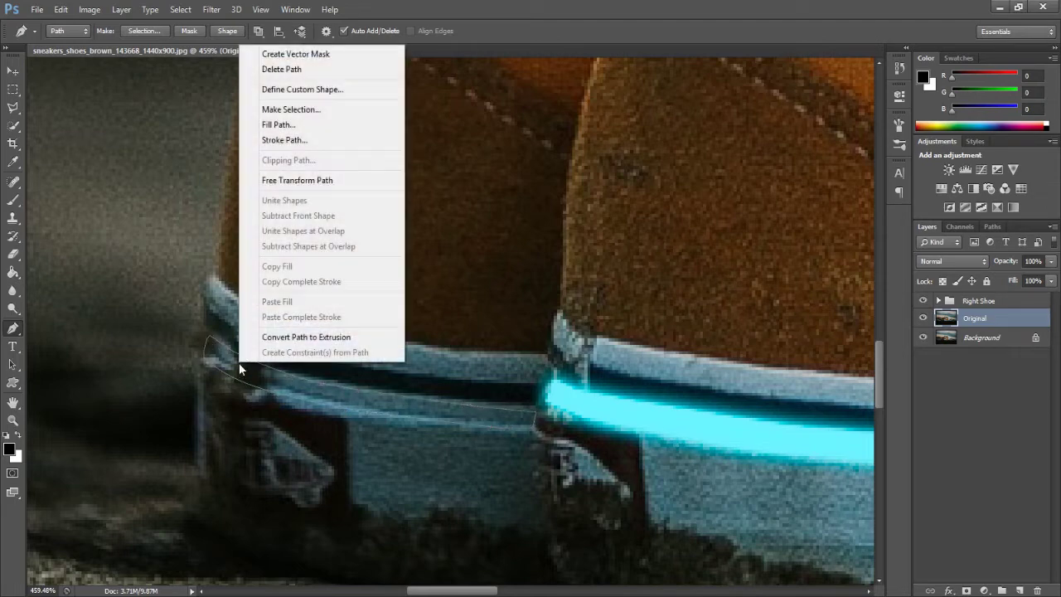
left_click(316, 106)
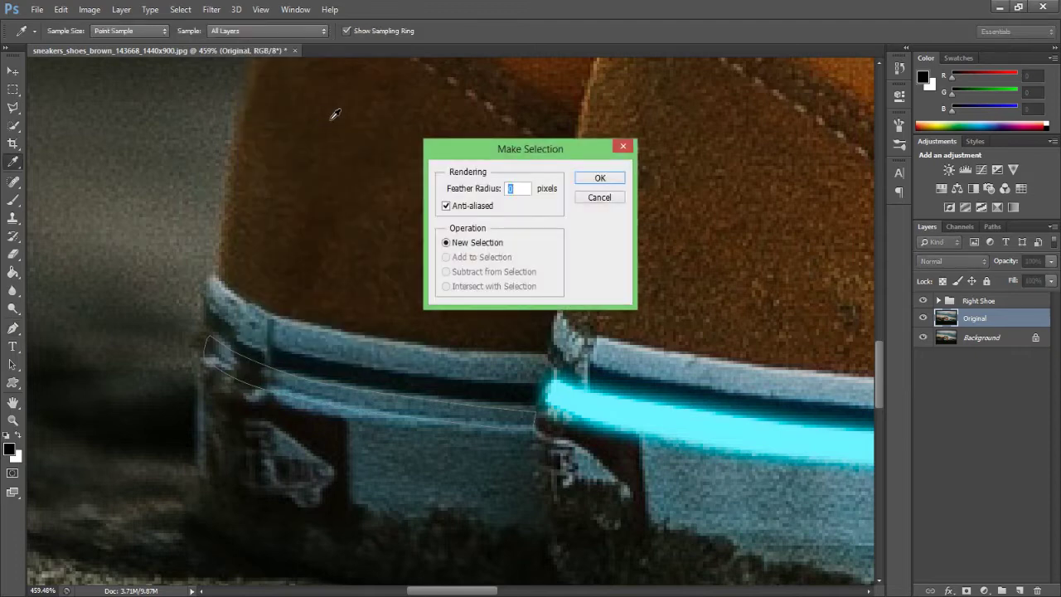
left_click(594, 180)
key("ctrl+j")
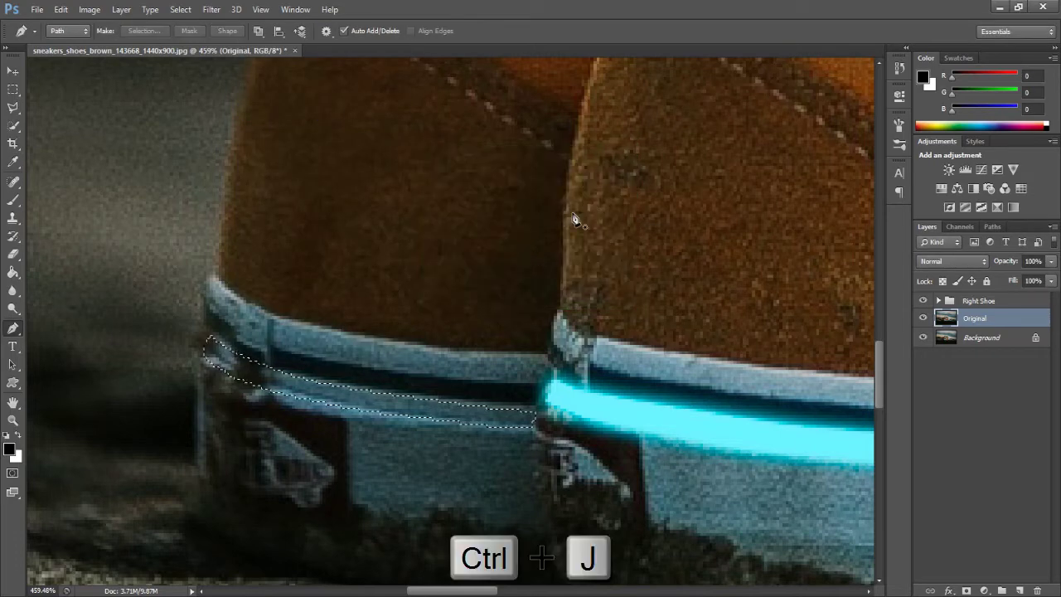
- Copy the layer style of Blue in the Right Shoe group and paste it onto the left shoe's sole strip layer
left_click(939, 301)
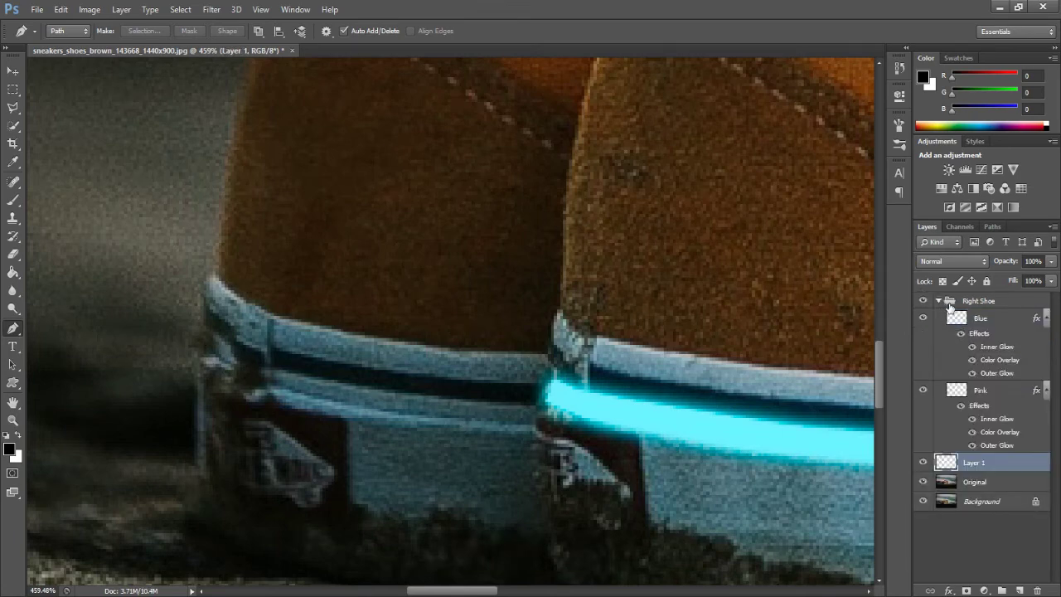
left_click(1010, 327)
right_click(1005, 321)
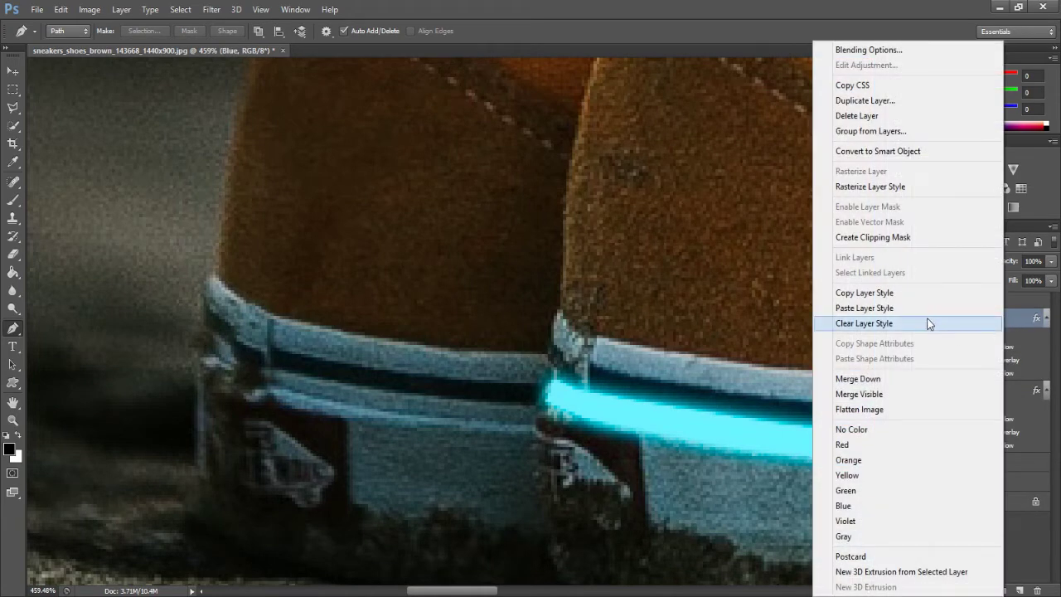
left_click(926, 292)
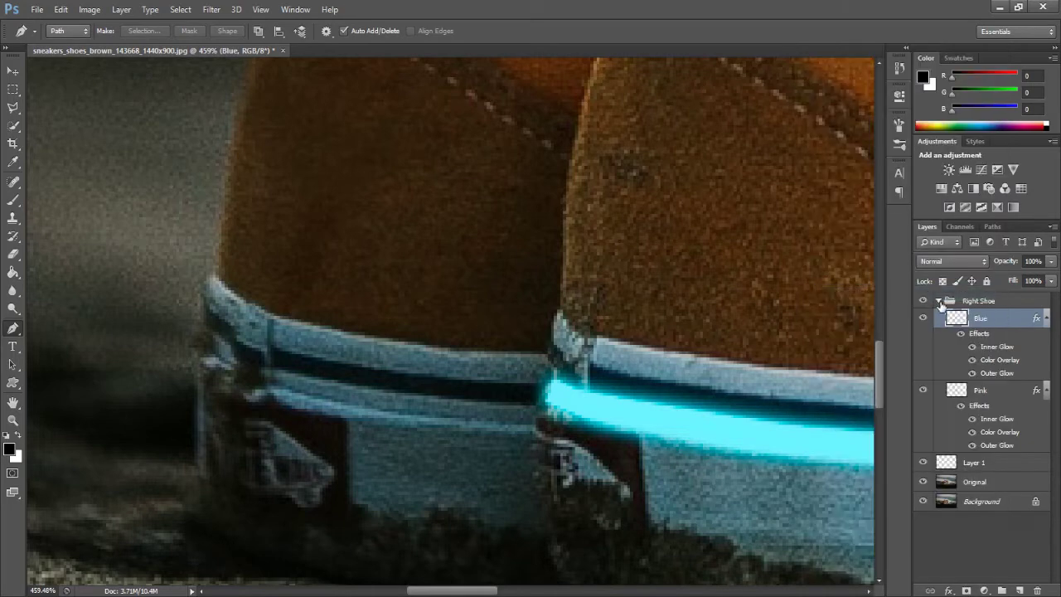
left_click(940, 304)
left_click(993, 319)
right_click(992, 316)
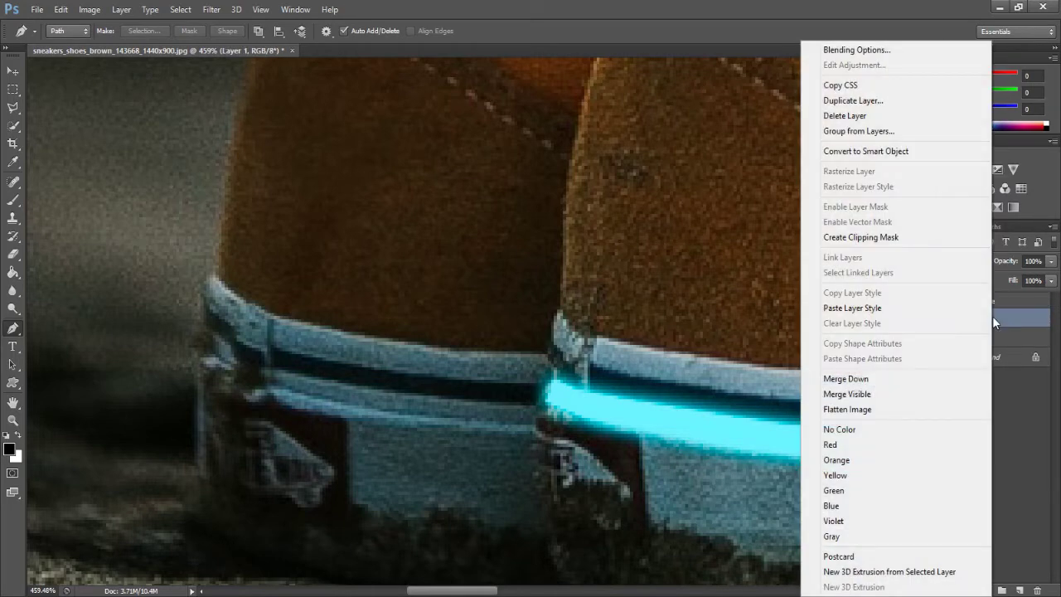
left_click(885, 308)
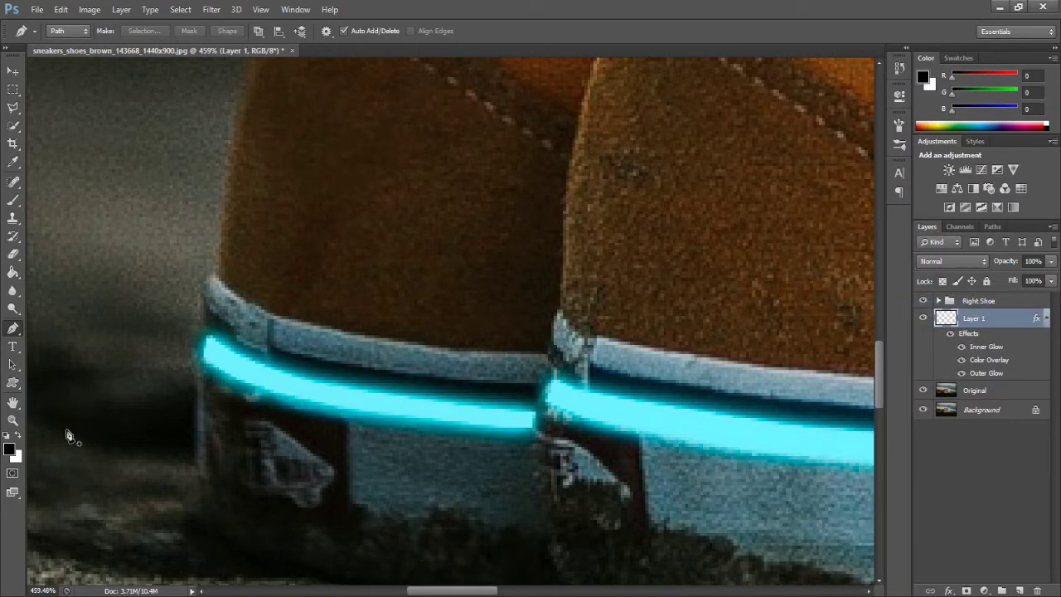
- Toggle the visibility of the left shoe's sole strip layer to compare both shoes with and without its glow
left_click(13, 421)
left_click_drag(329, 399, 265, 394)
left_click_drag(524, 404, 501, 403)
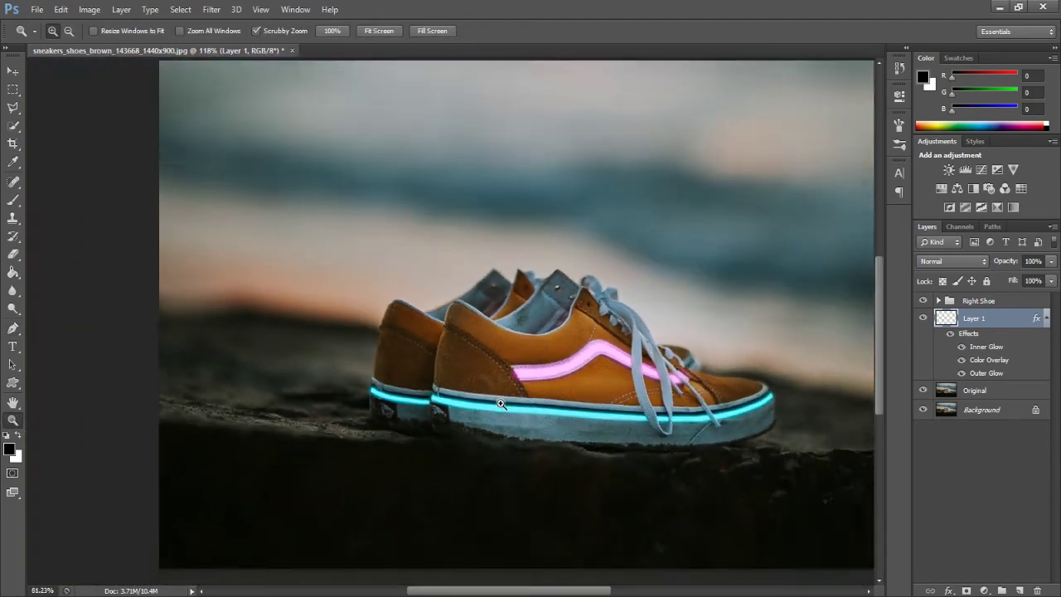
left_click_drag(521, 443, 600, 437)
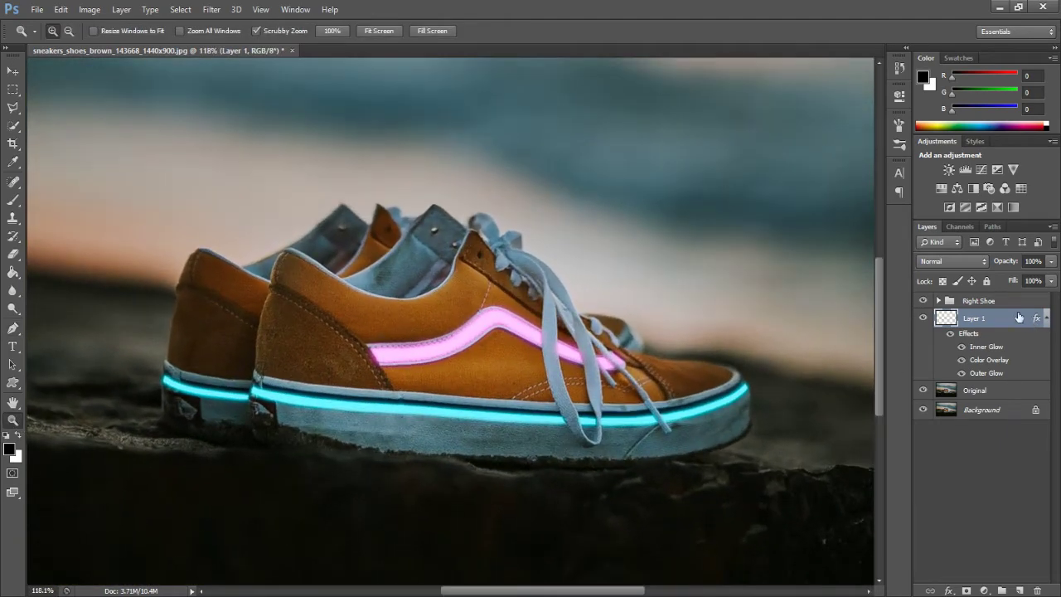
left_click(930, 323)
left_click(929, 323)
- Put the left shoe's sole strip layer in a group and name the group Left Shoe
key("ctrl+g")
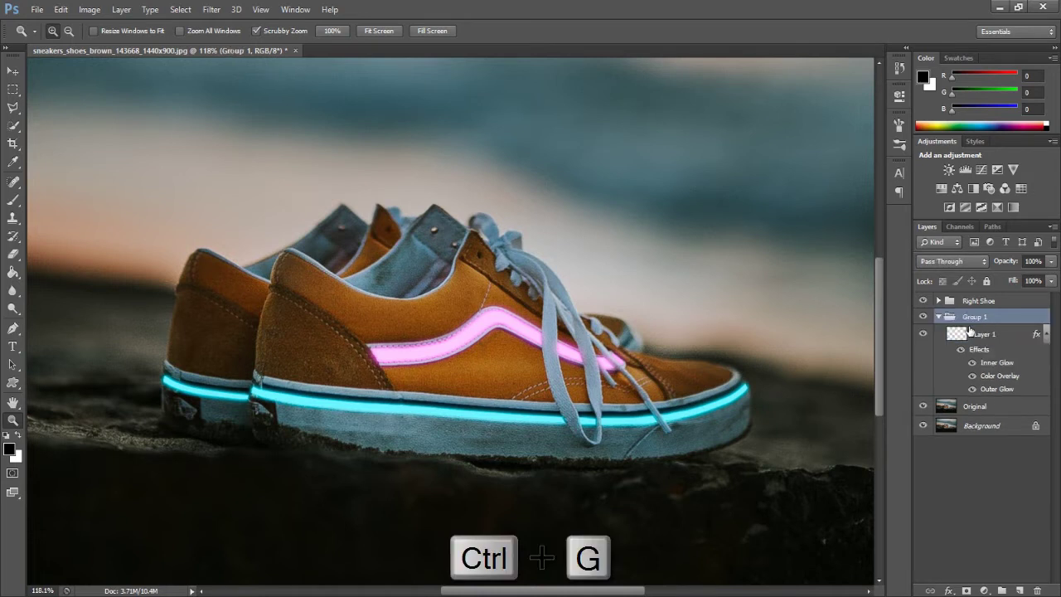
left_click(939, 317)
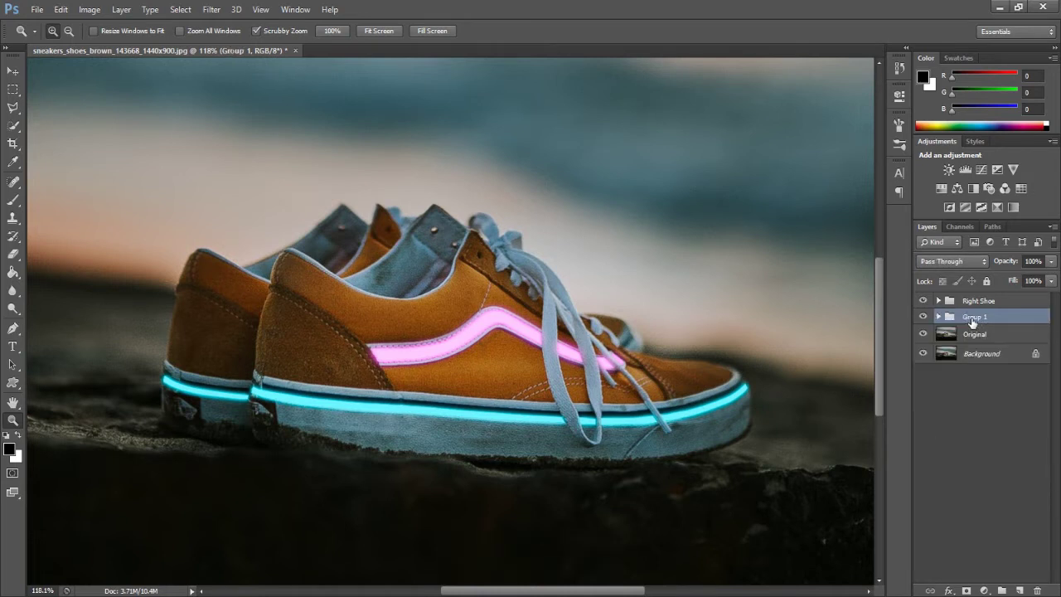
double_click(973, 317)
key("Return")
- Soften the Blue sole strip in the Right Shoe group along its length with the Blur tool at 62% strength
left_click(939, 301)
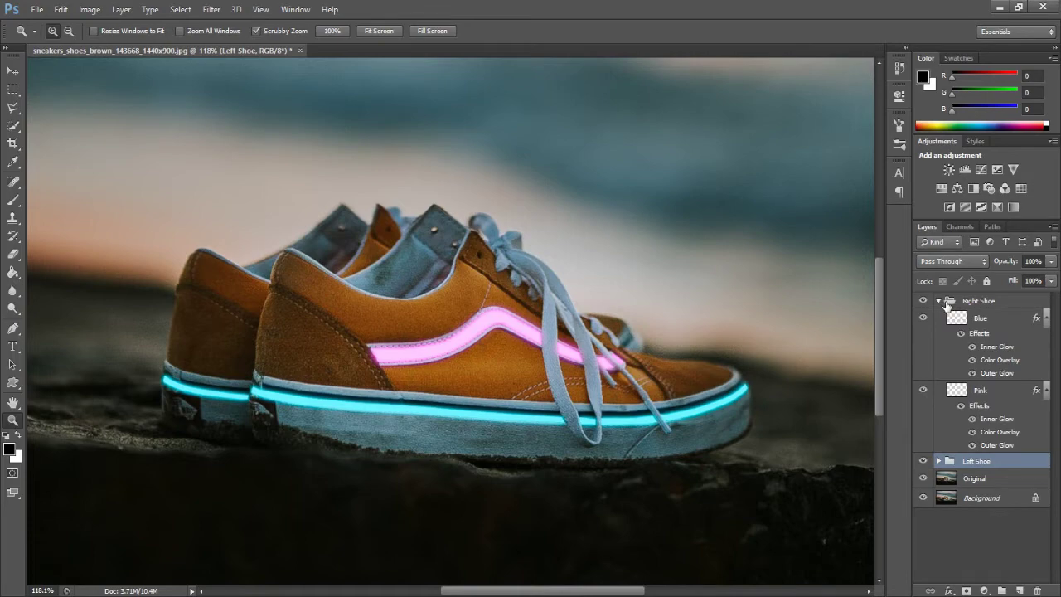
left_click(995, 318)
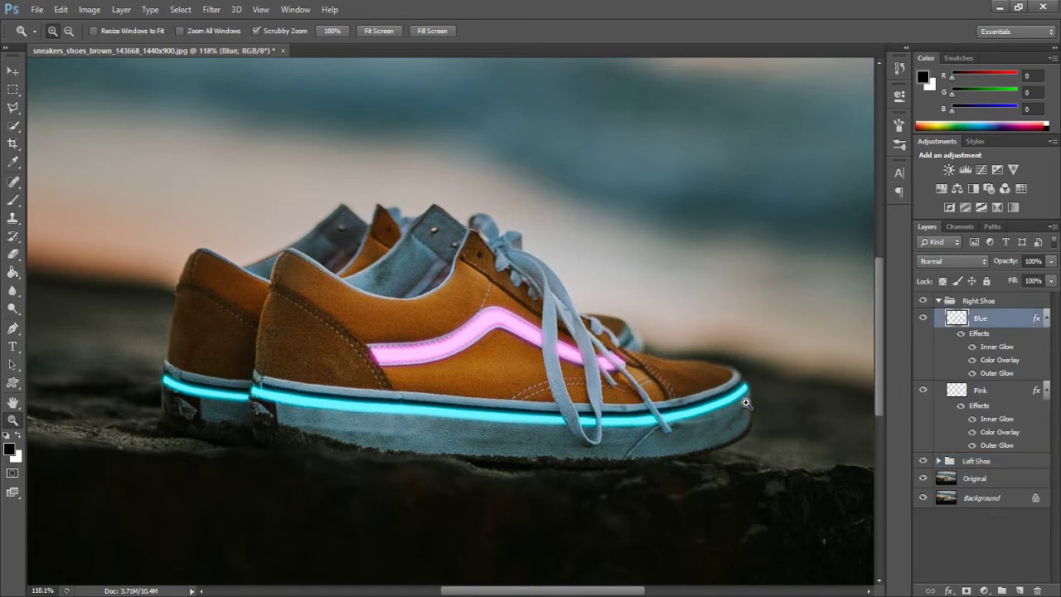
left_click_drag(746, 403, 824, 420)
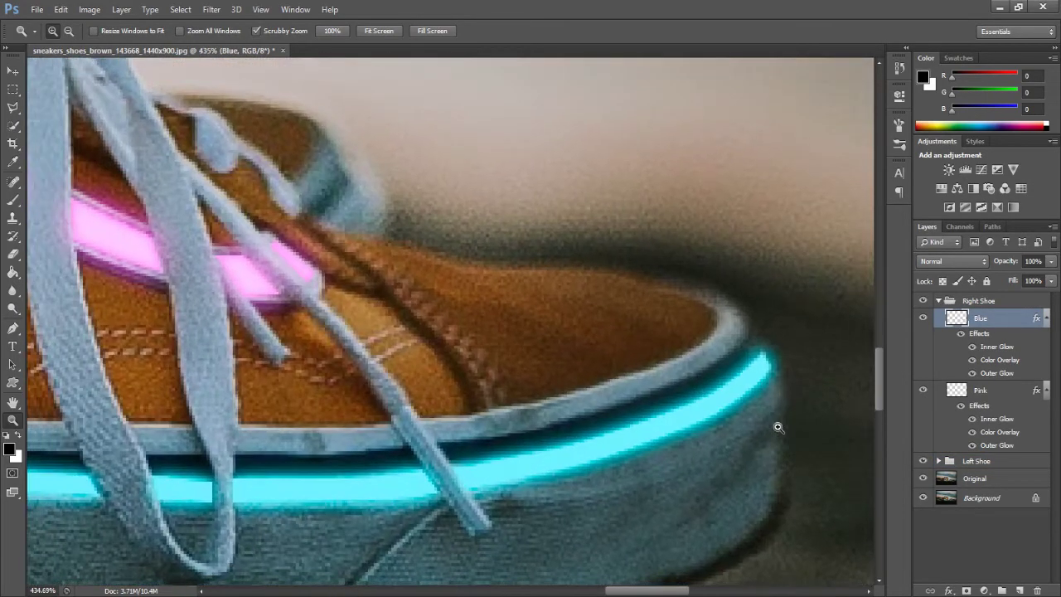
left_click(14, 292)
left_click(269, 33)
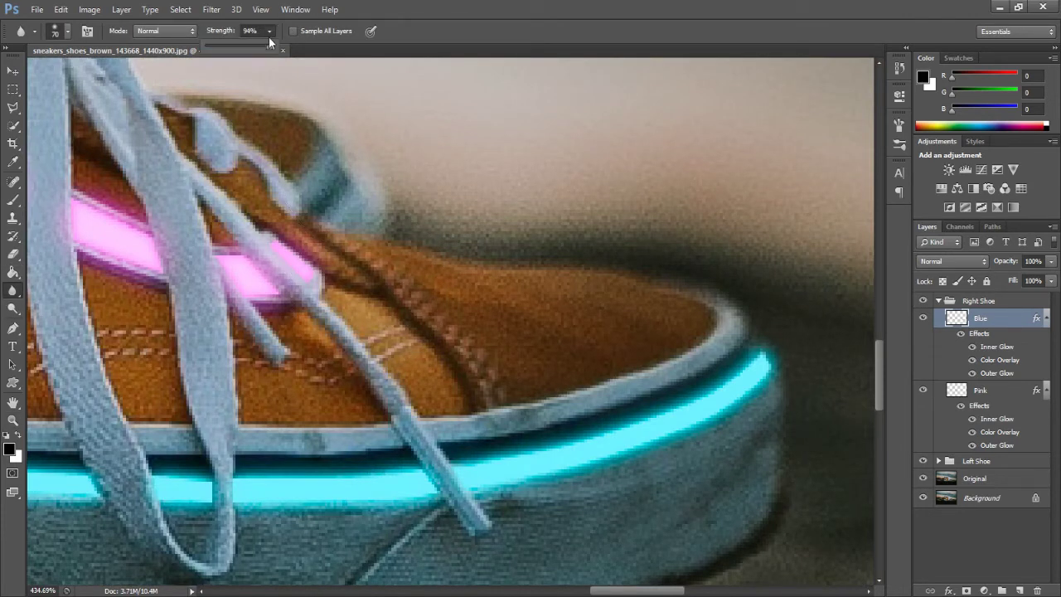
left_click(850, 452)
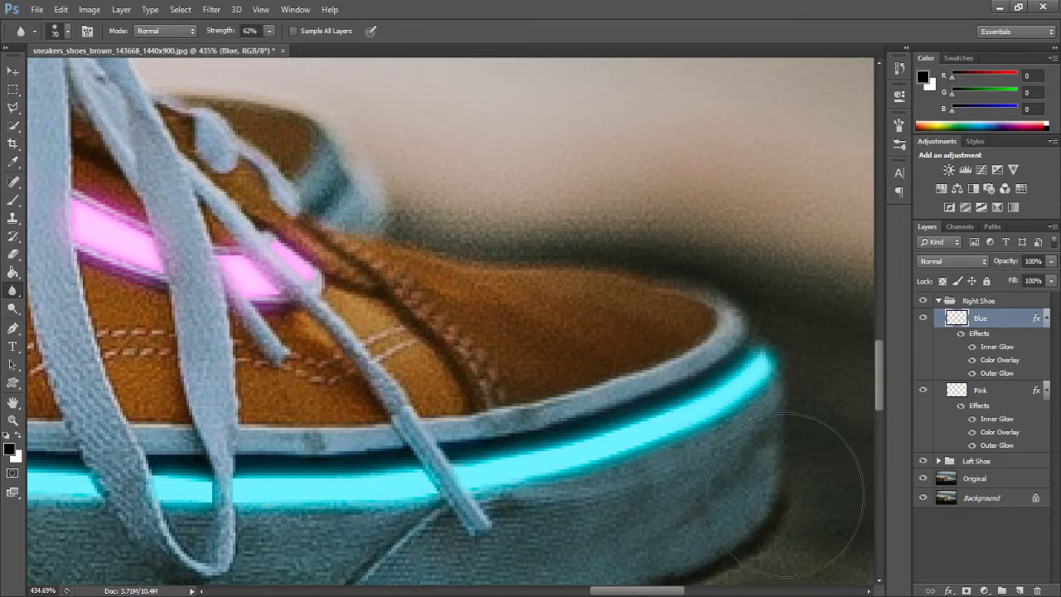
left_click_drag(635, 595, 482, 595)
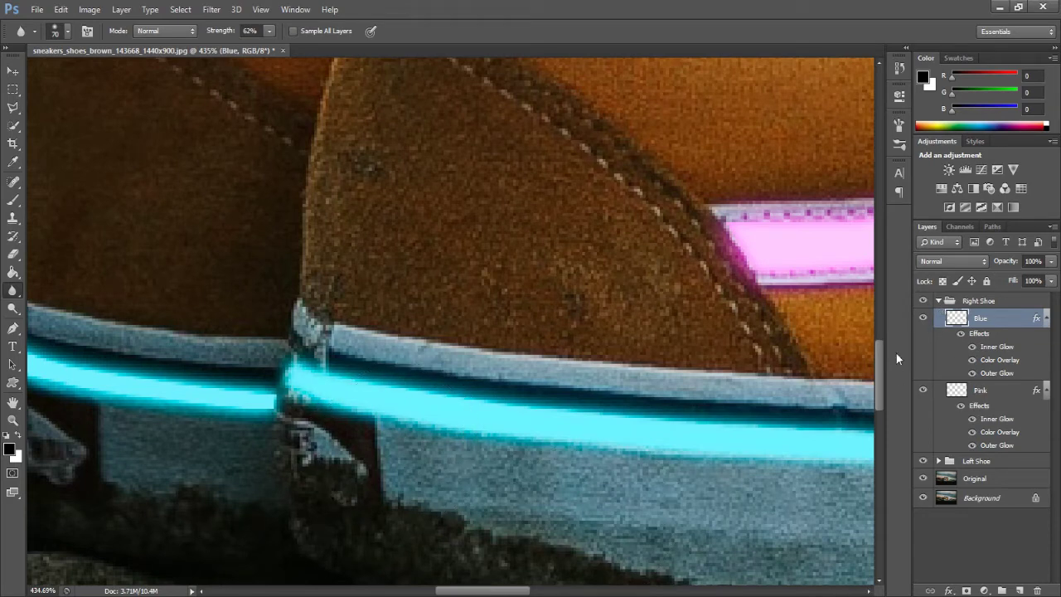
left_click_drag(475, 595, 581, 596)
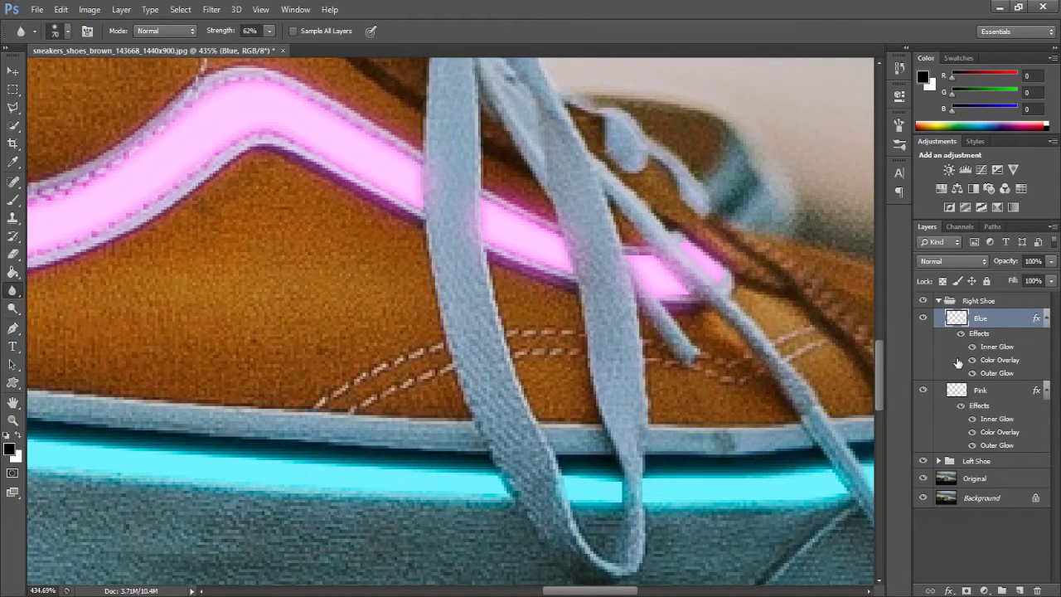
- Blur the Pink side stripe layer and the sole strip layer in the Left Shoe group at the same strength
left_click(995, 390)
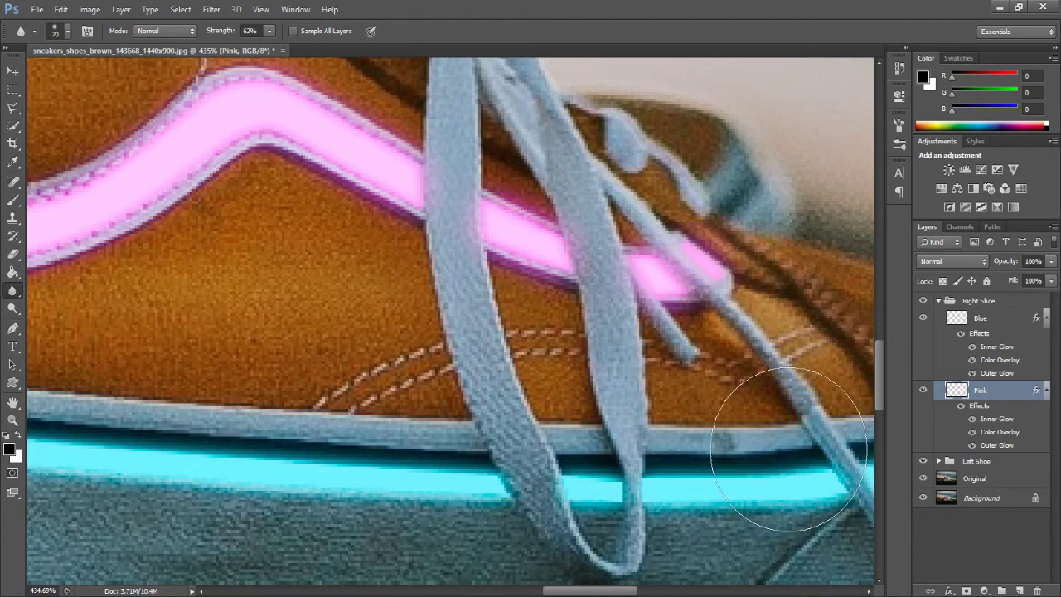
left_click(939, 301)
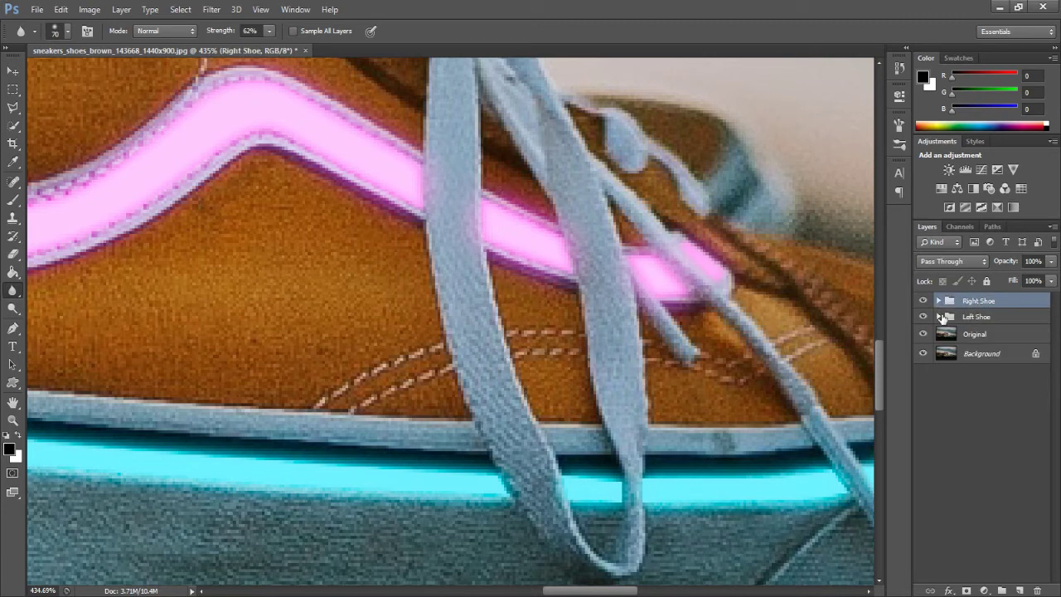
left_click(941, 317)
left_click(1011, 336)
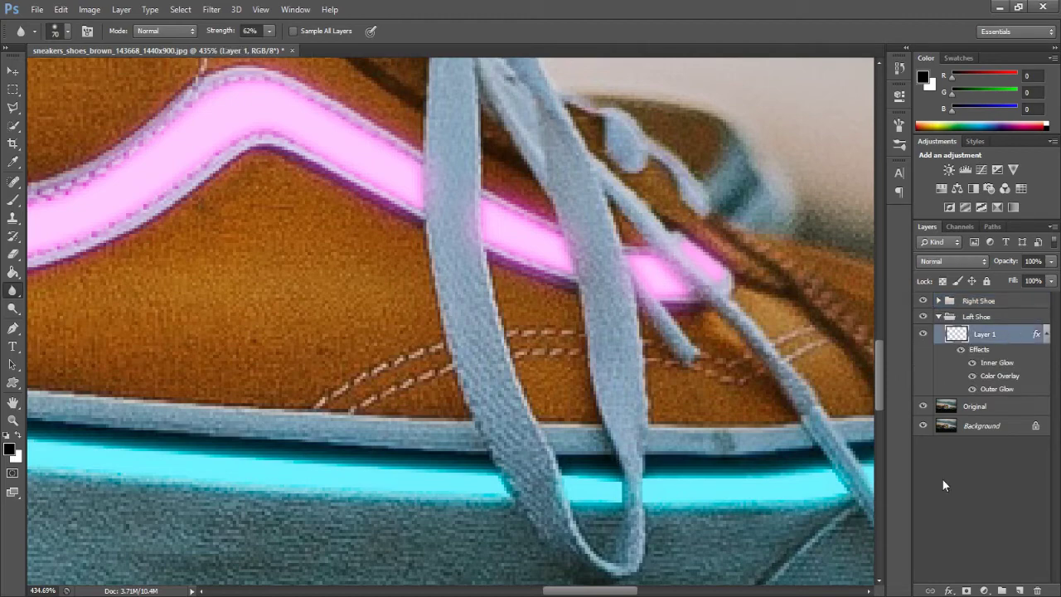
left_click_drag(604, 591, 456, 591)
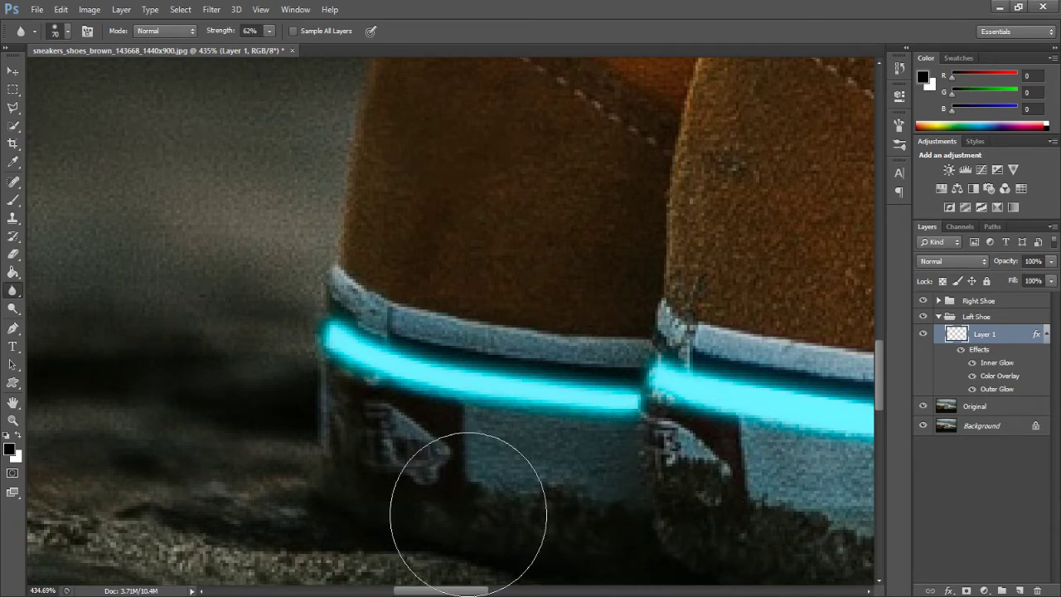
- Toggle the visibility of the Left Shoe and Right Shoe groups to compare the sneakers with and without neon effects
left_click(12, 422)
left_click_drag(474, 340, 372, 338)
left_click_drag(478, 395, 517, 394)
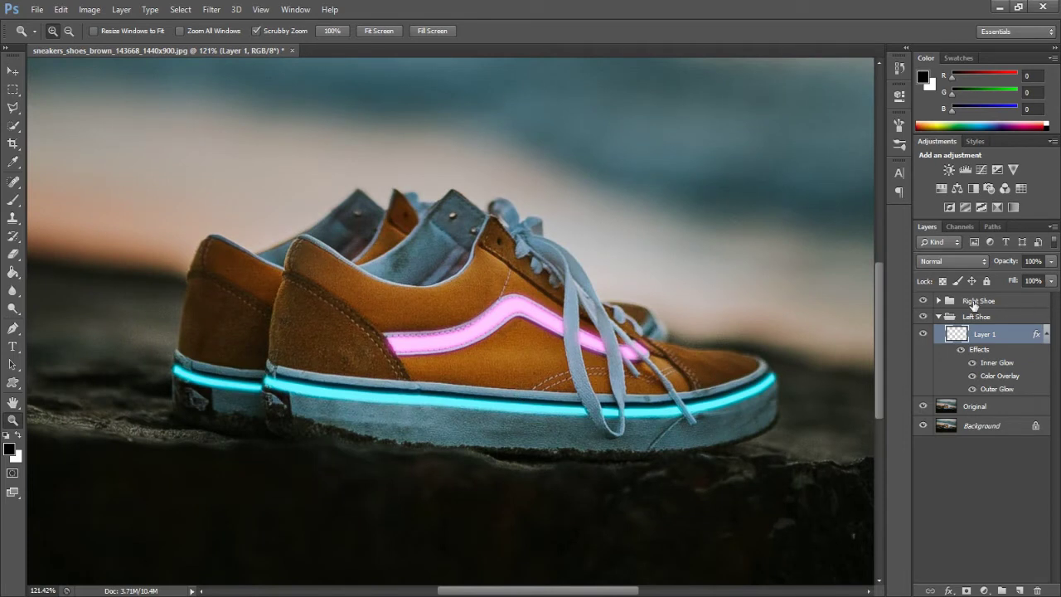
left_click(939, 316)
left_click(923, 316)
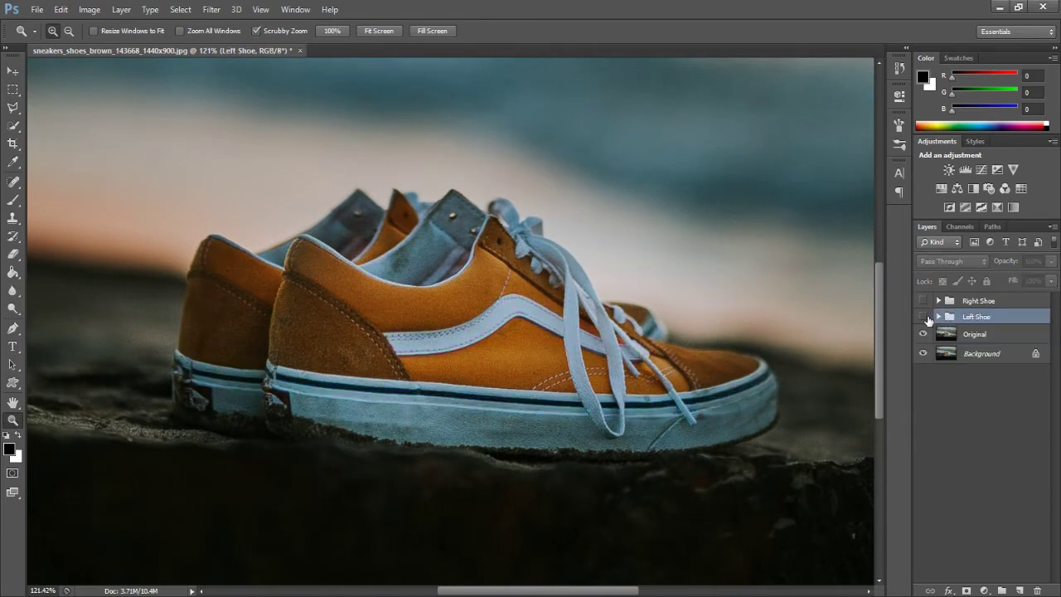
left_click(923, 316)
left_click(924, 301)
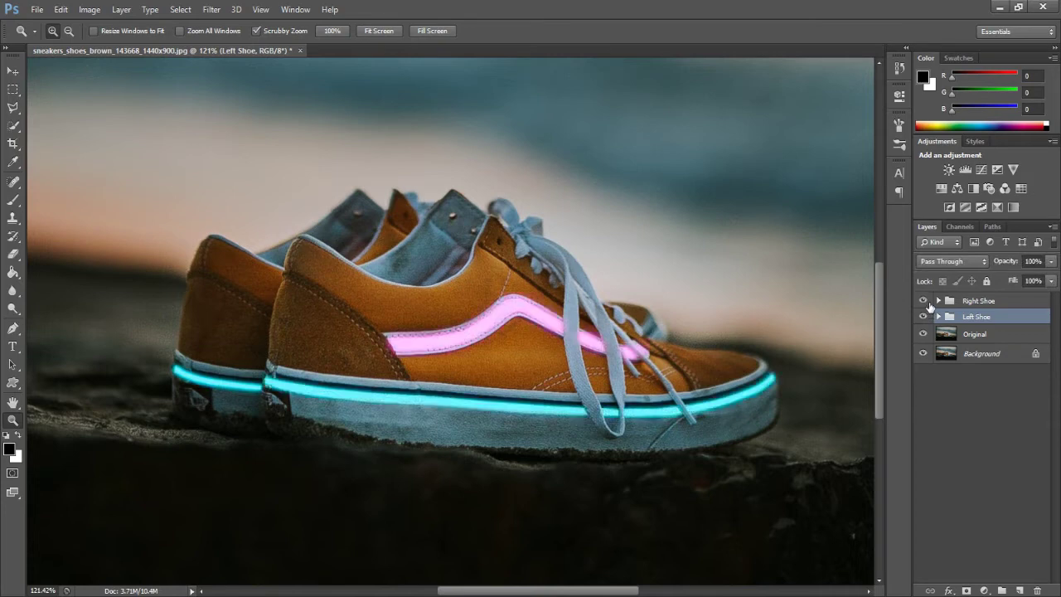
- Add a new layer above the Right Shoe group and sample cyan a2f6ff from the sole strip as the foreground colour
left_click_drag(672, 415, 665, 417)
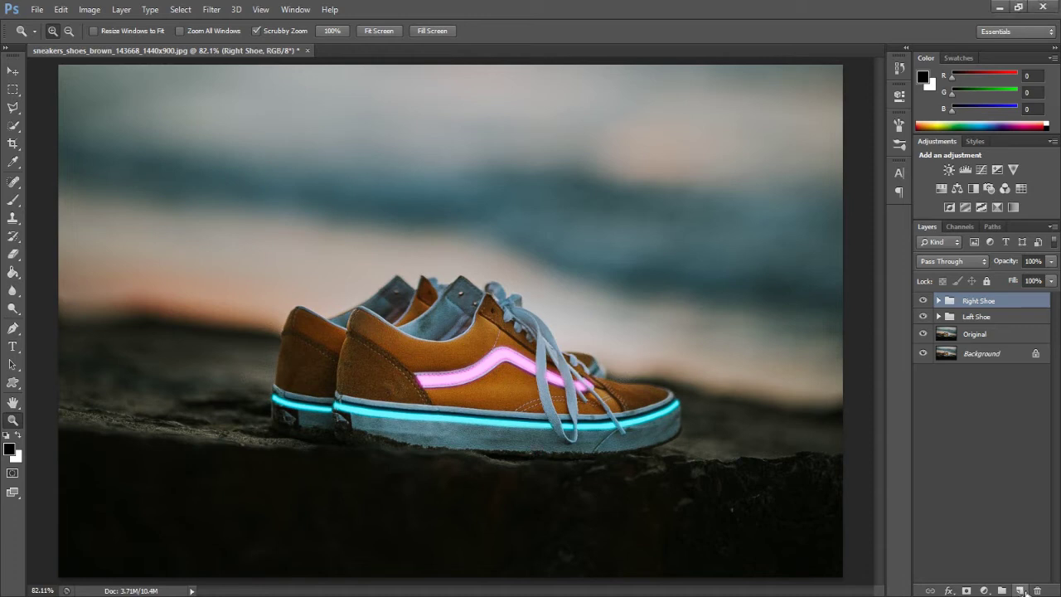
left_click(1020, 590)
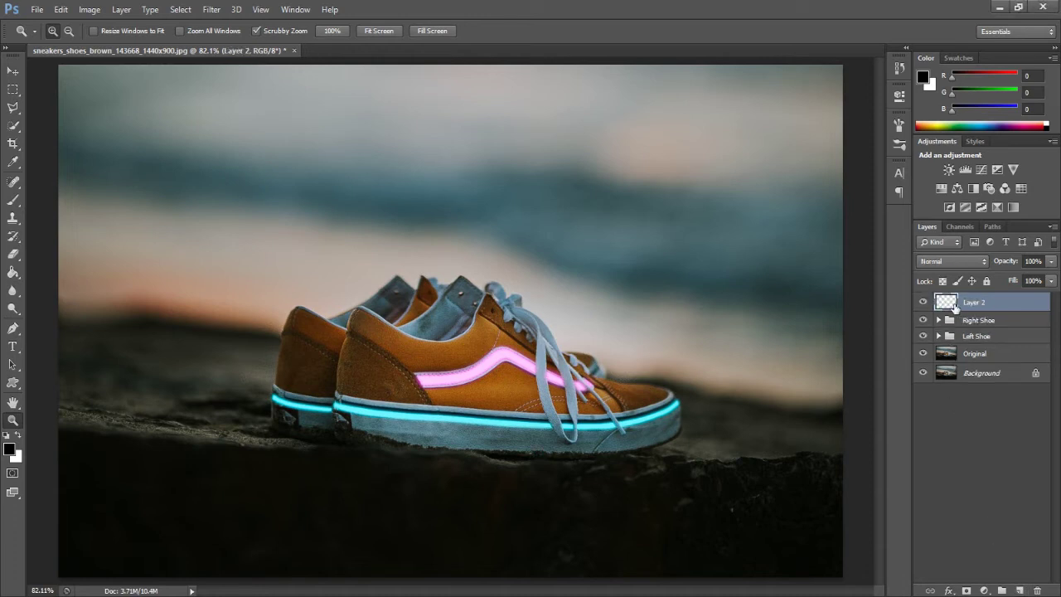
left_click_drag(473, 453, 545, 434)
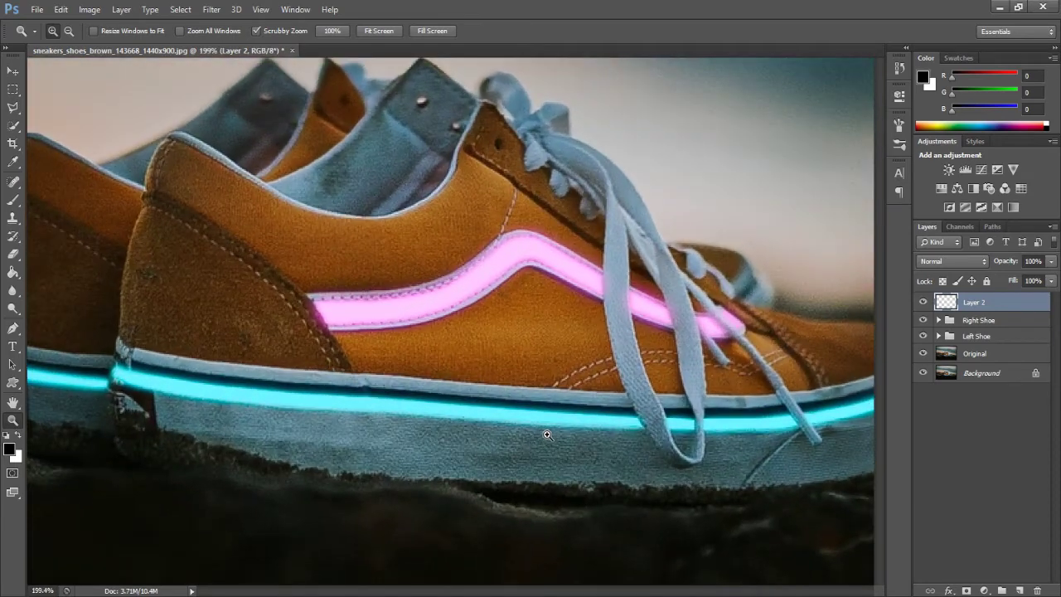
left_click(10, 448)
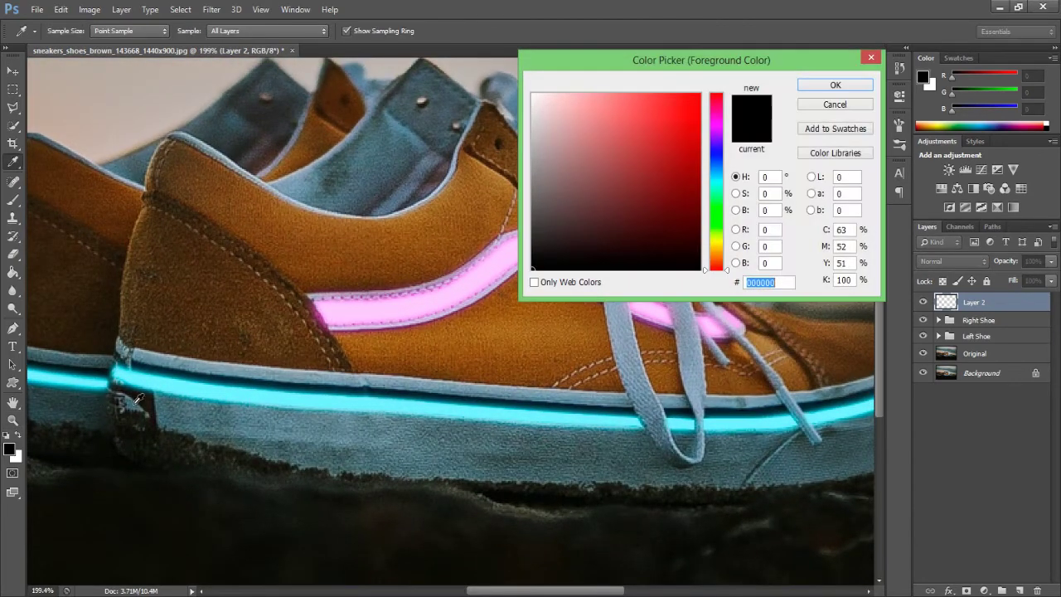
left_click(164, 388)
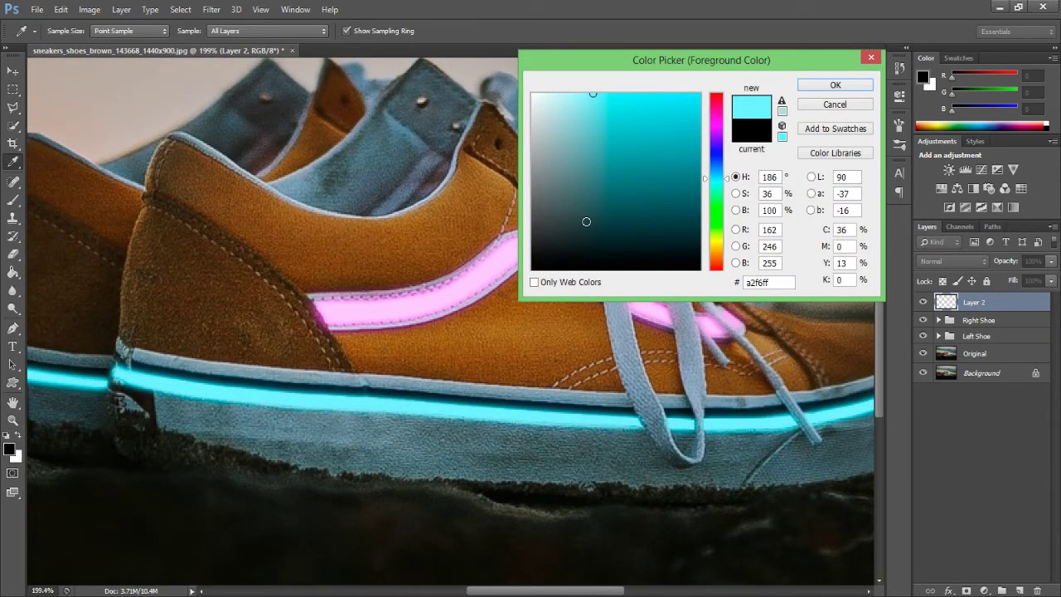
left_click(828, 88)
- Set up a soft round Brush at 90 px with 0% hardness and 32% opacity
left_click(13, 200)
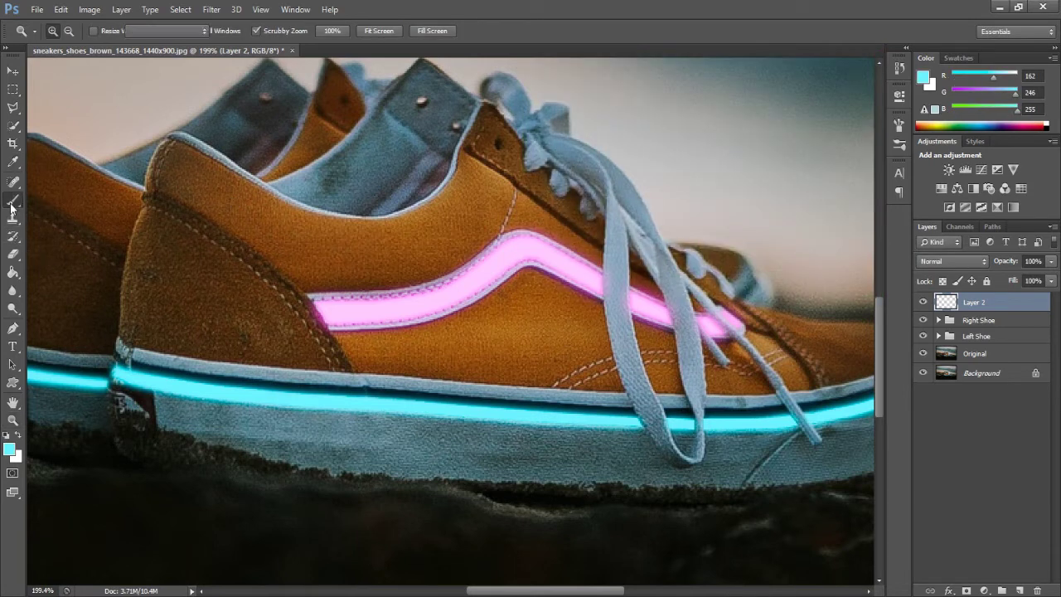
left_click(84, 30)
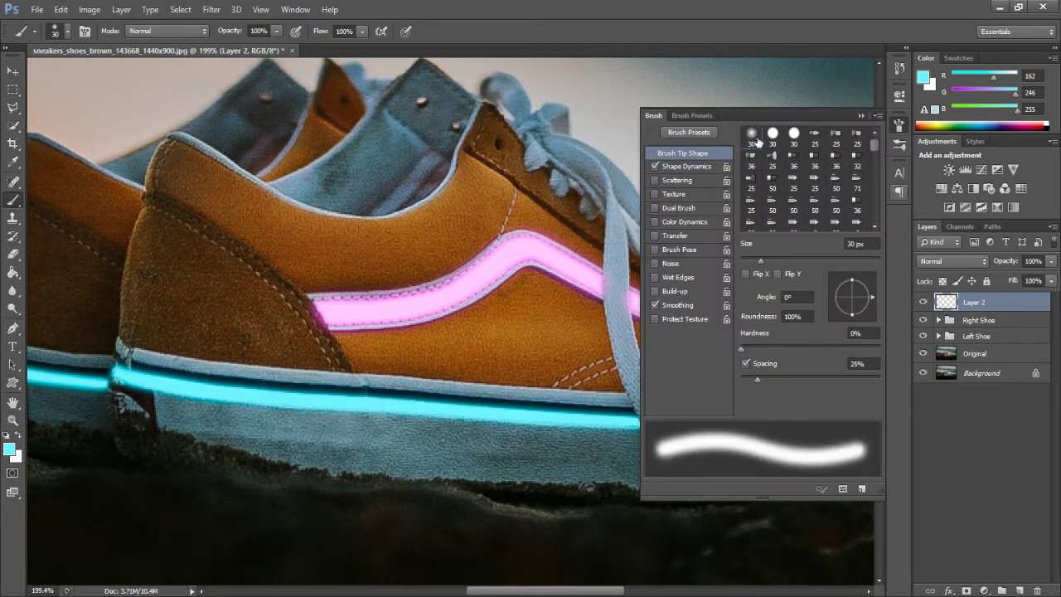
left_click(861, 115)
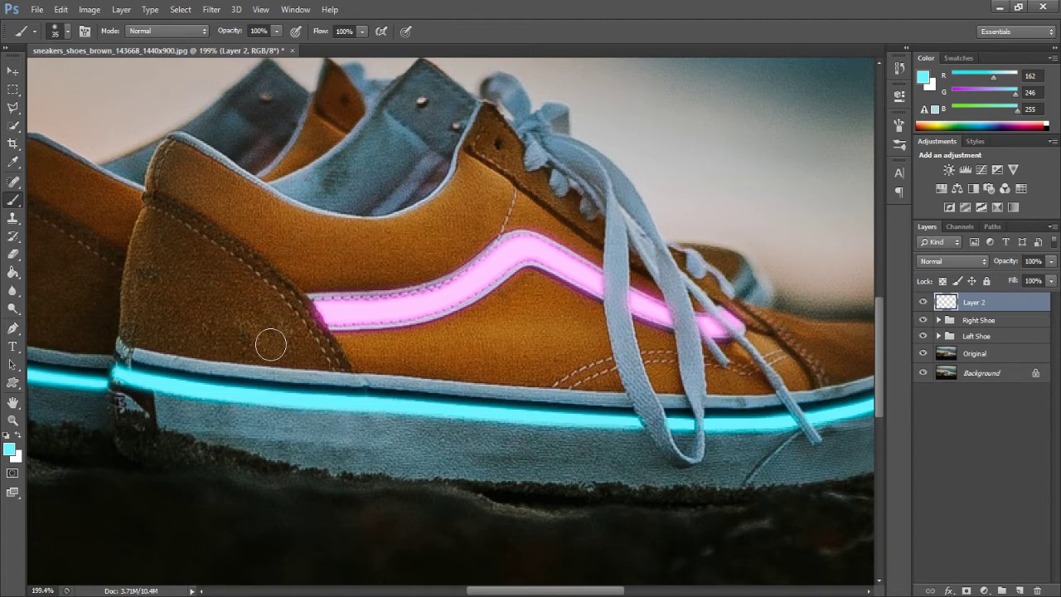
key("bracketright")
key("bracketright")
key("bracketright")
key("bracketright")
key("bracketright")
key("bracketright")
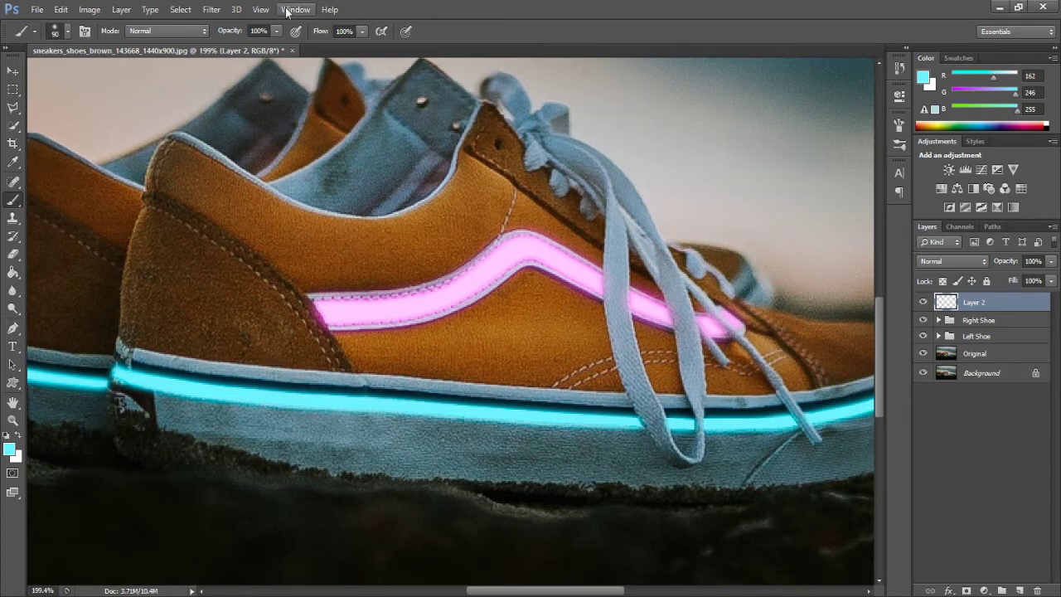
left_click(277, 32)
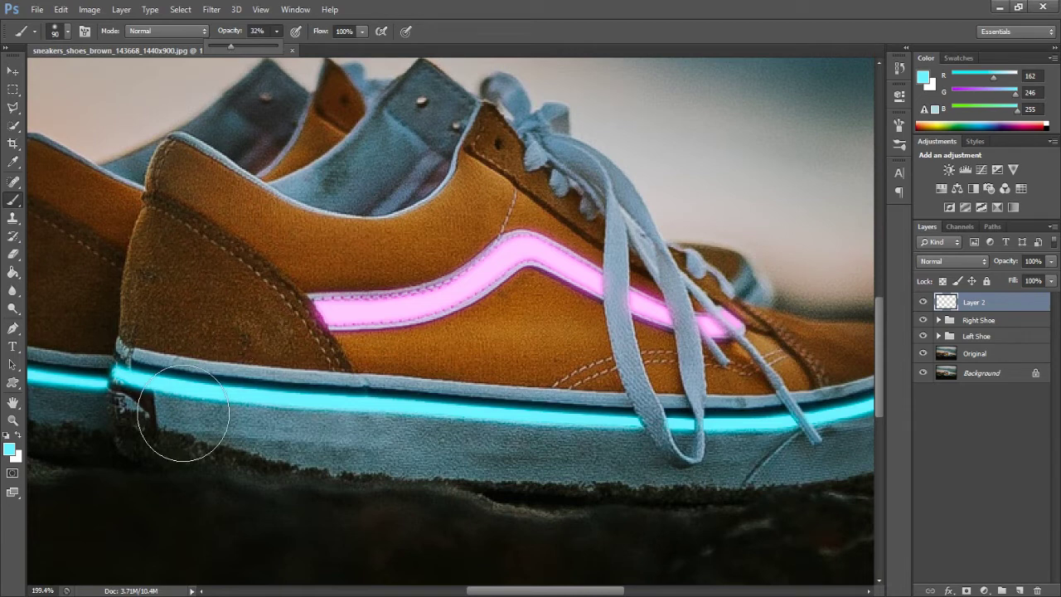
- Paint a soft cyan glow along the soles of both shoes, from the toe to the rear shoe's heel
mouse_move(176, 410)
left_mouse_down()
mouse_move(232, 443)
mouse_move(321, 454)
mouse_move(496, 455)
mouse_move(665, 475)
mouse_move(784, 451)
left_mouse_up()
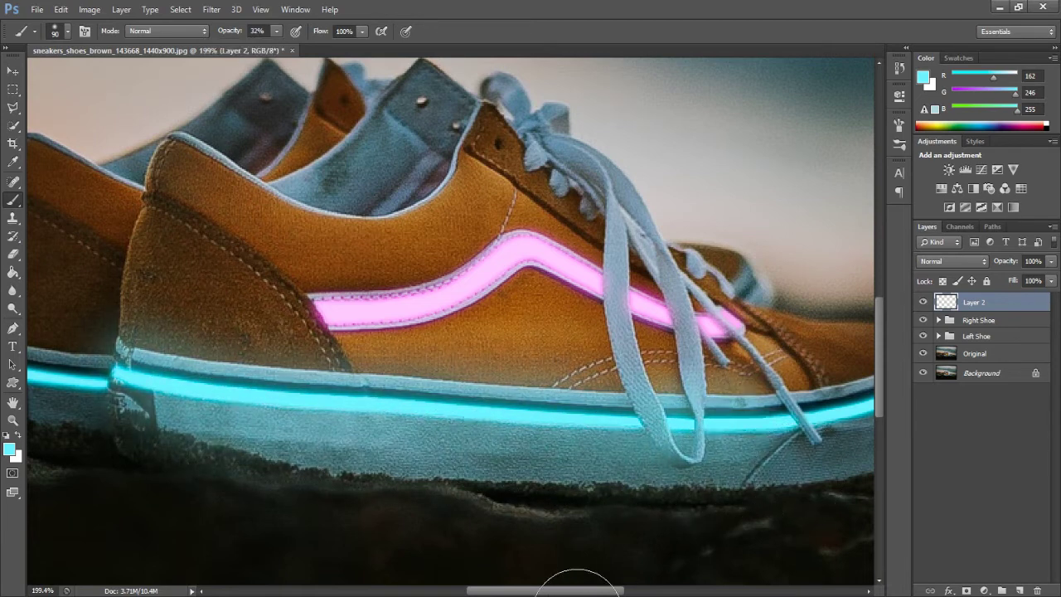
left_click_drag(539, 592, 589, 592)
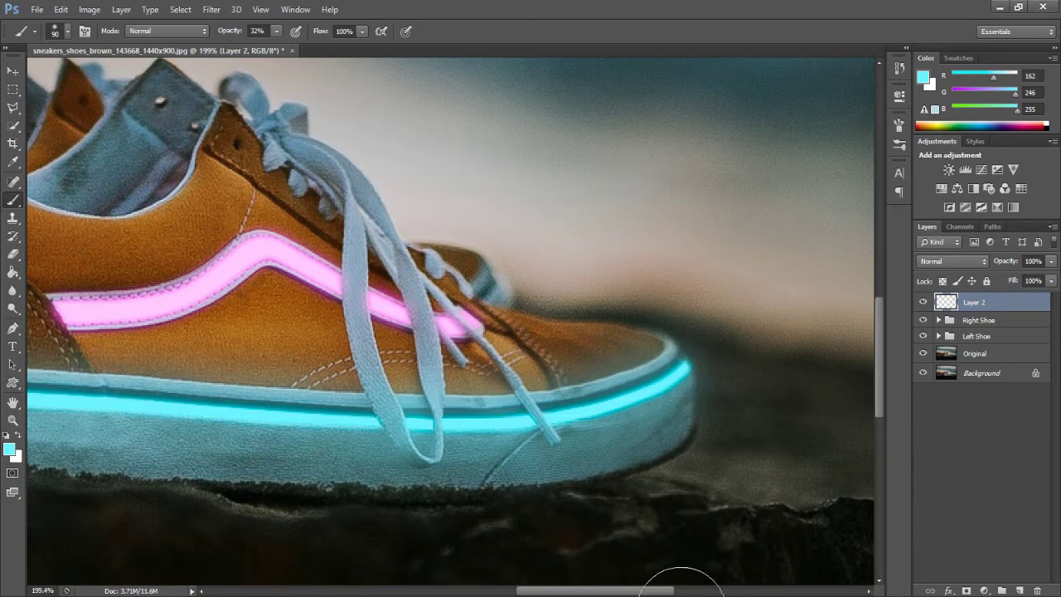
left_click_drag(618, 592, 524, 592)
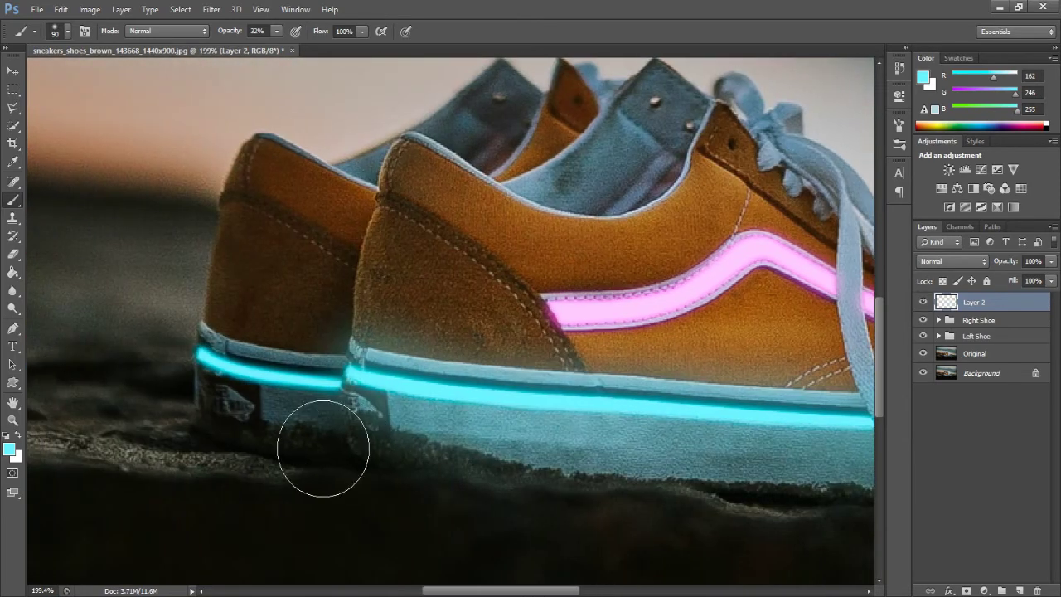
mouse_move(249, 406)
left_mouse_down()
mouse_move(298, 425)
mouse_move(377, 427)
left_mouse_up()
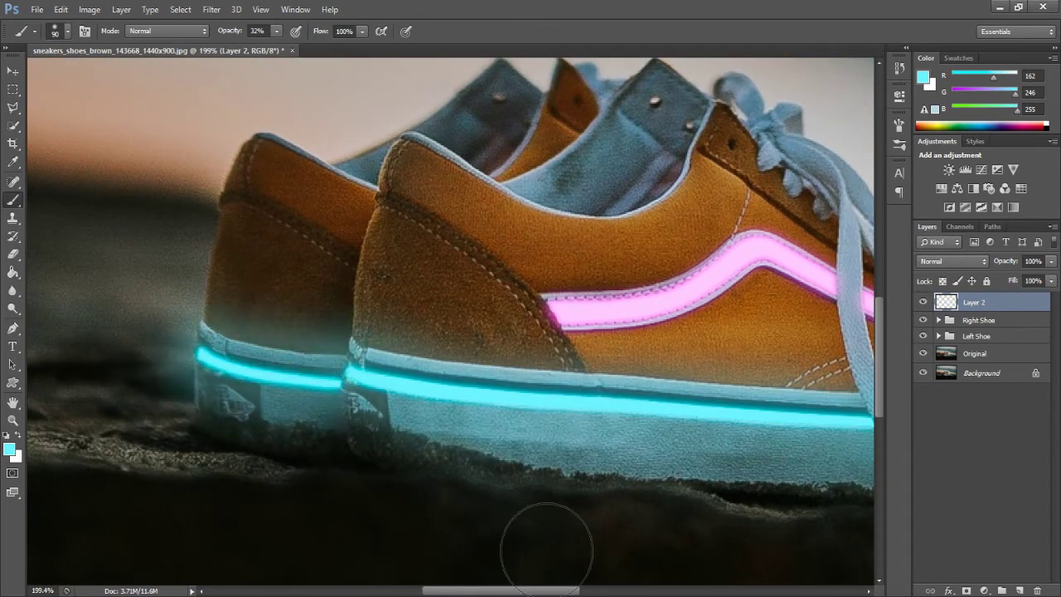
- Add another layer and paint cyan light on the rock surface directly beneath the shoes
left_click_drag(484, 594, 536, 594)
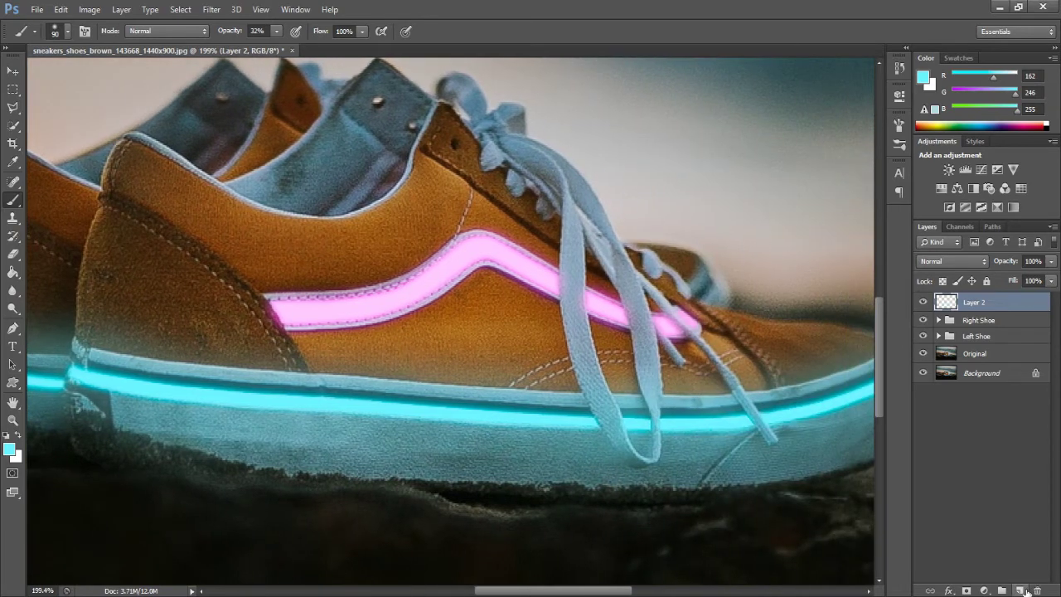
left_click(1021, 590)
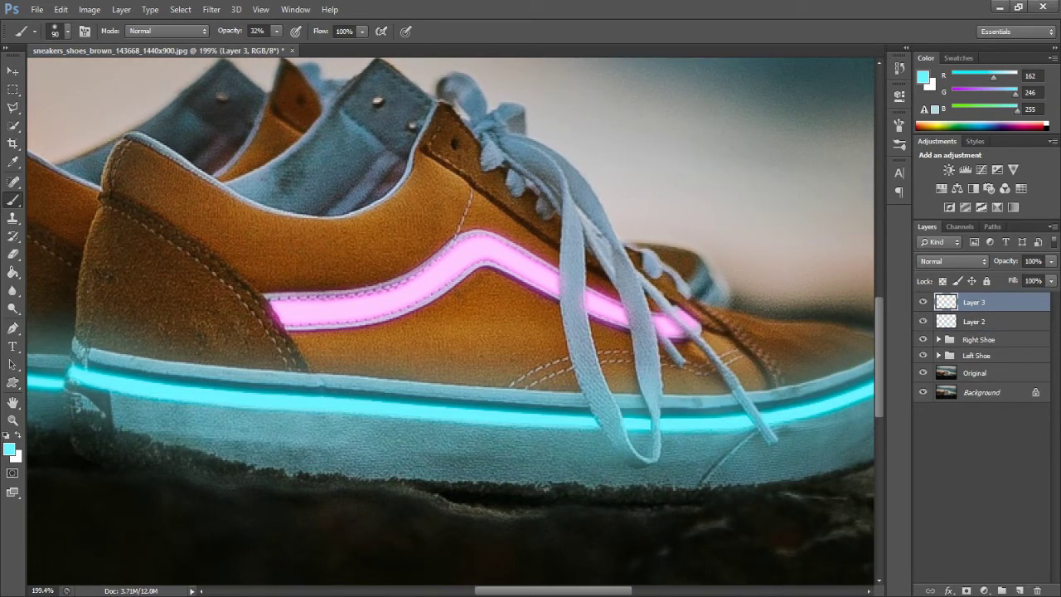
left_click_drag(572, 594, 627, 592)
mouse_move(630, 536)
left_mouse_down()
mouse_move(439, 573)
mouse_move(390, 563)
left_mouse_up()
left_click_drag(597, 591, 543, 591)
mouse_move(664, 522)
left_mouse_down()
mouse_move(465, 548)
mouse_move(170, 500)
mouse_move(190, 530)
left_mouse_up()
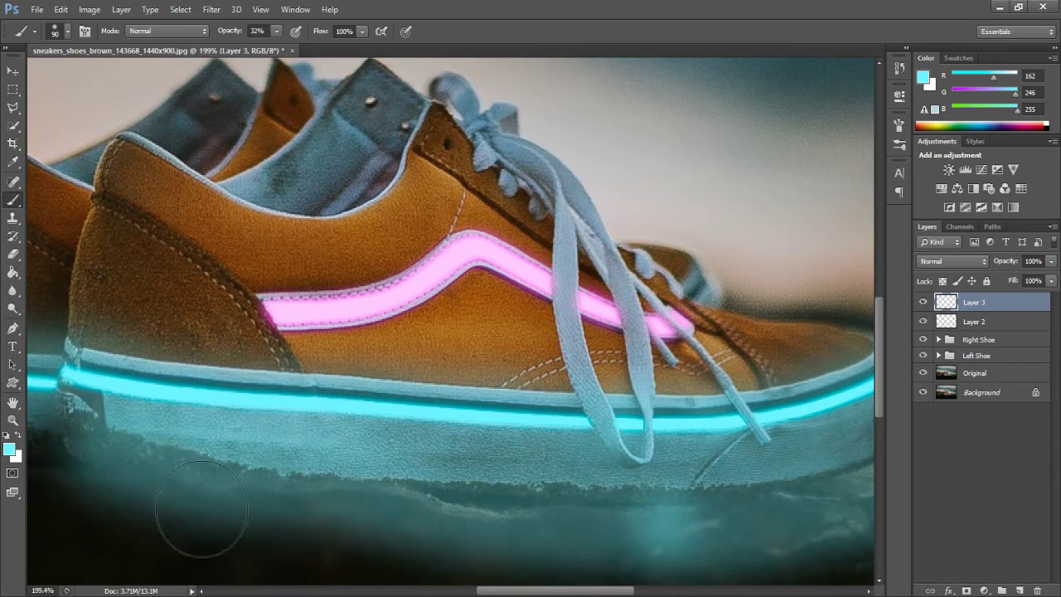
- Set the ground light layer's blend mode to Overlay and extend its cyan glow over the rock around the heels and toe
left_click(954, 261)
left_click(949, 172)
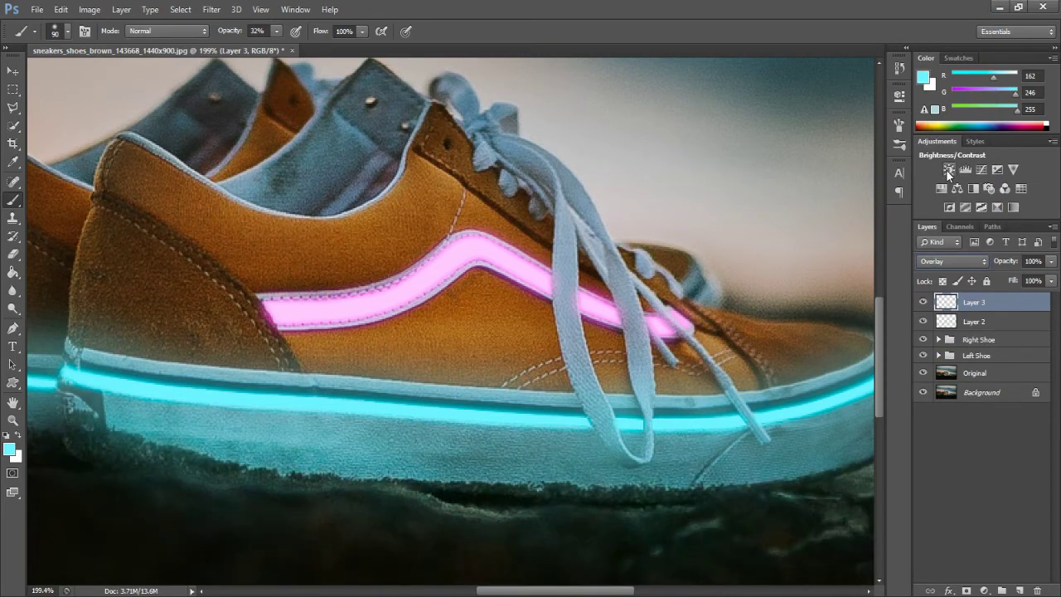
left_click_drag(590, 594, 551, 594)
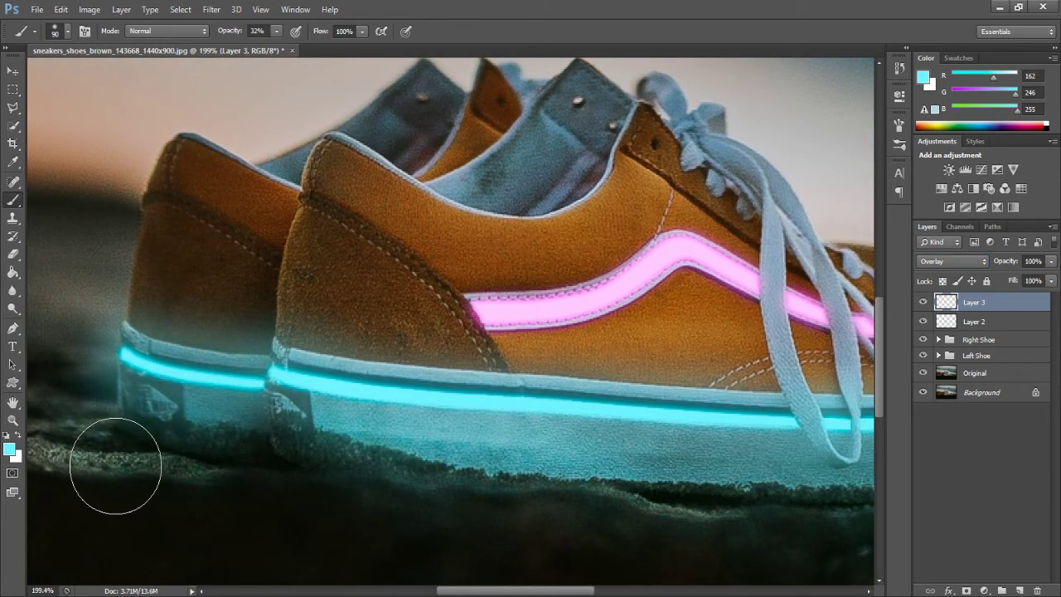
left_click_drag(492, 591, 472, 591)
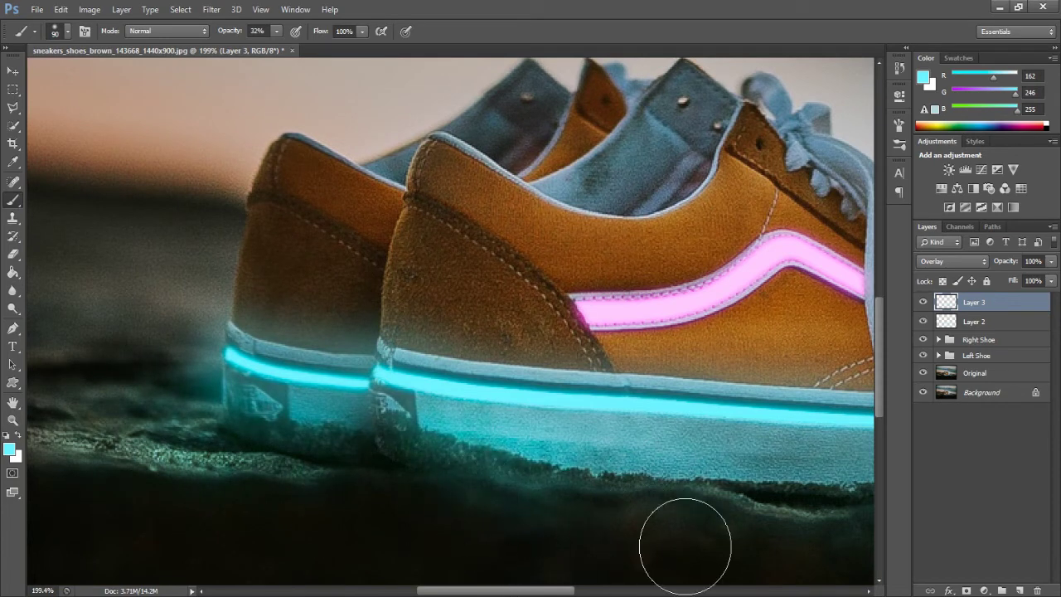
left_click_drag(508, 592, 582, 592)
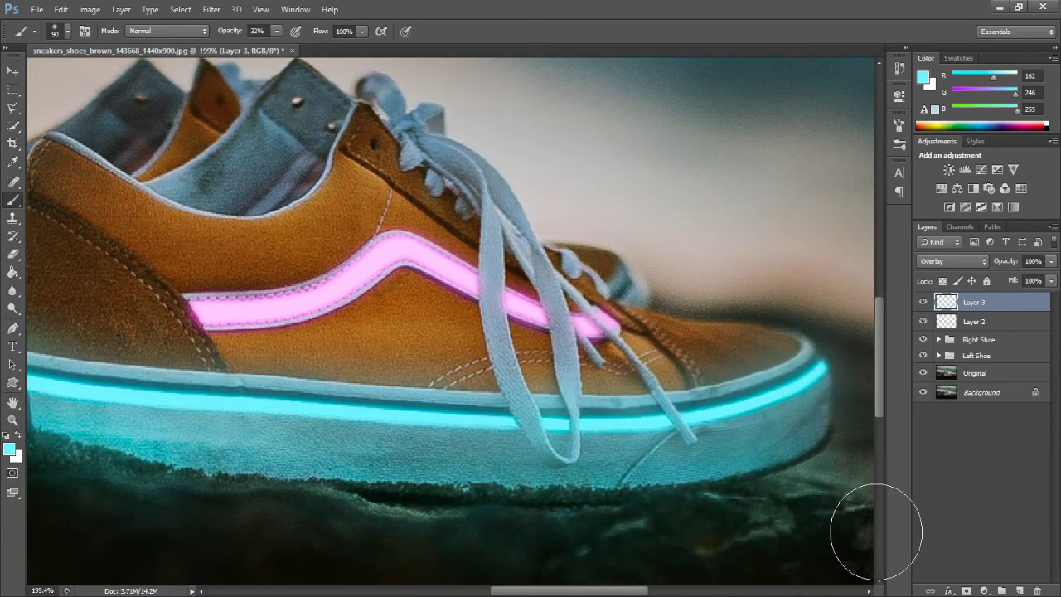
left_click_drag(611, 595, 647, 594)
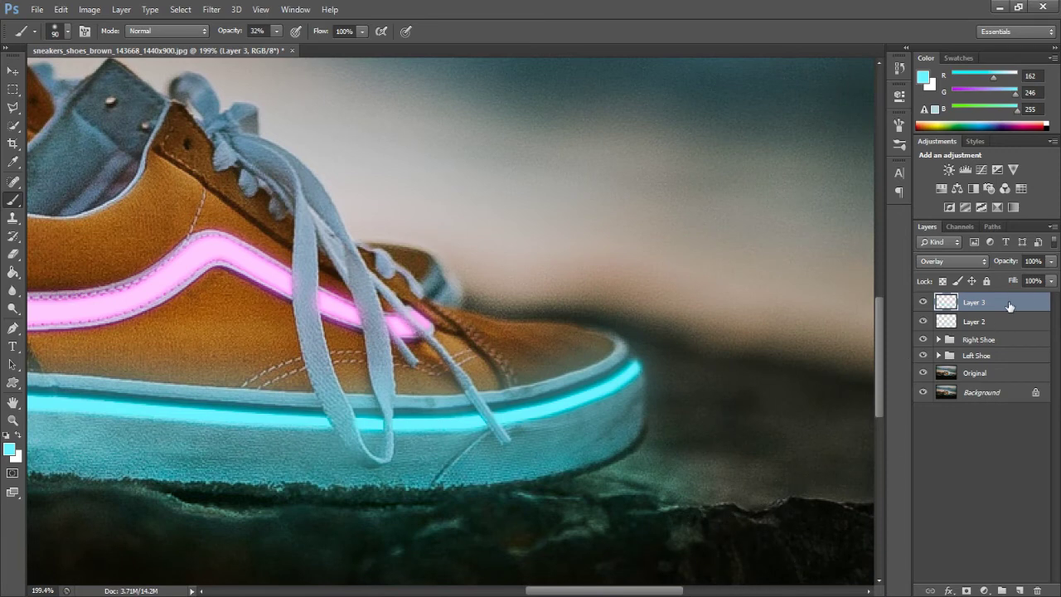
- Add a new top layer and sample pink fcb4ff from the side stripe as the Brush's foreground colour
left_click(1022, 591)
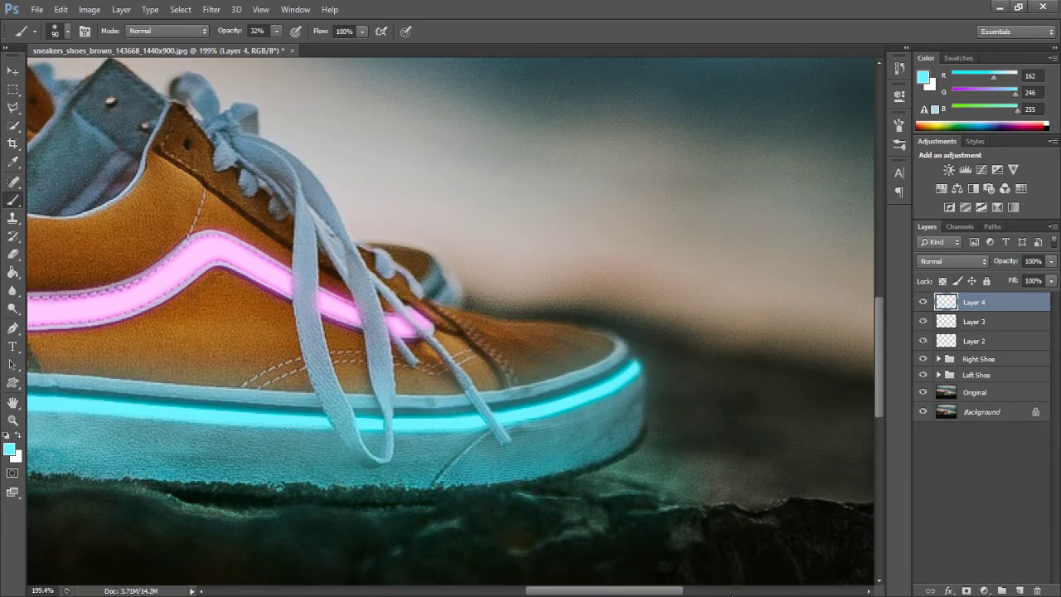
left_click_drag(671, 593, 599, 594)
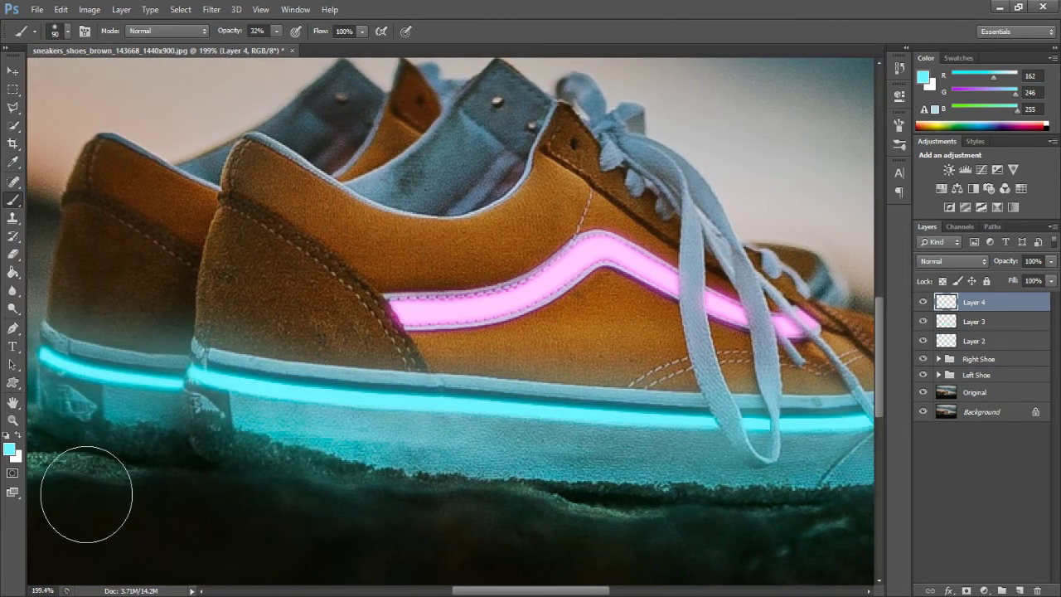
left_click(8, 448)
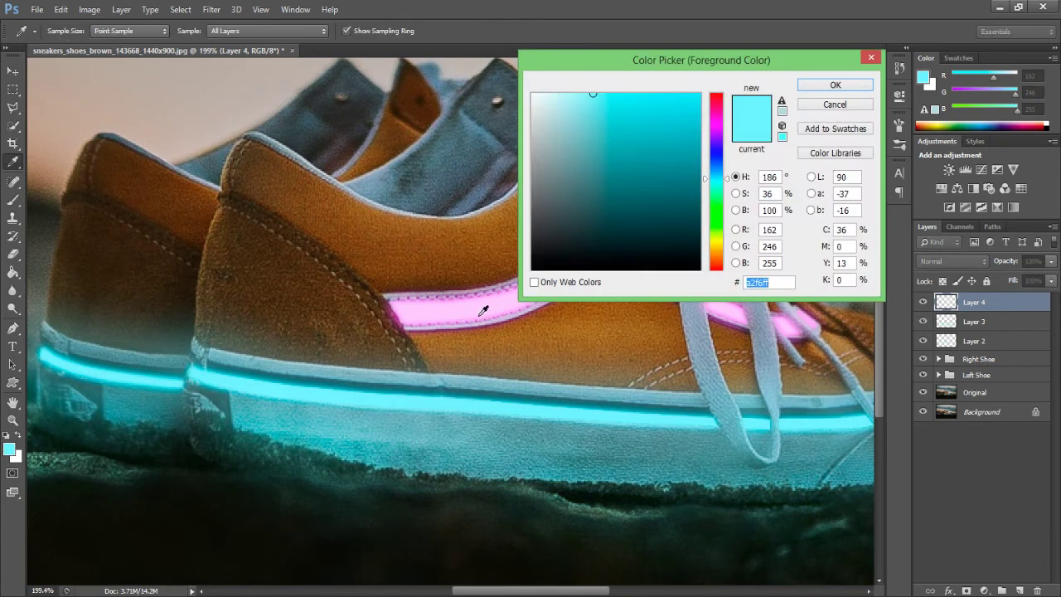
left_click(477, 322)
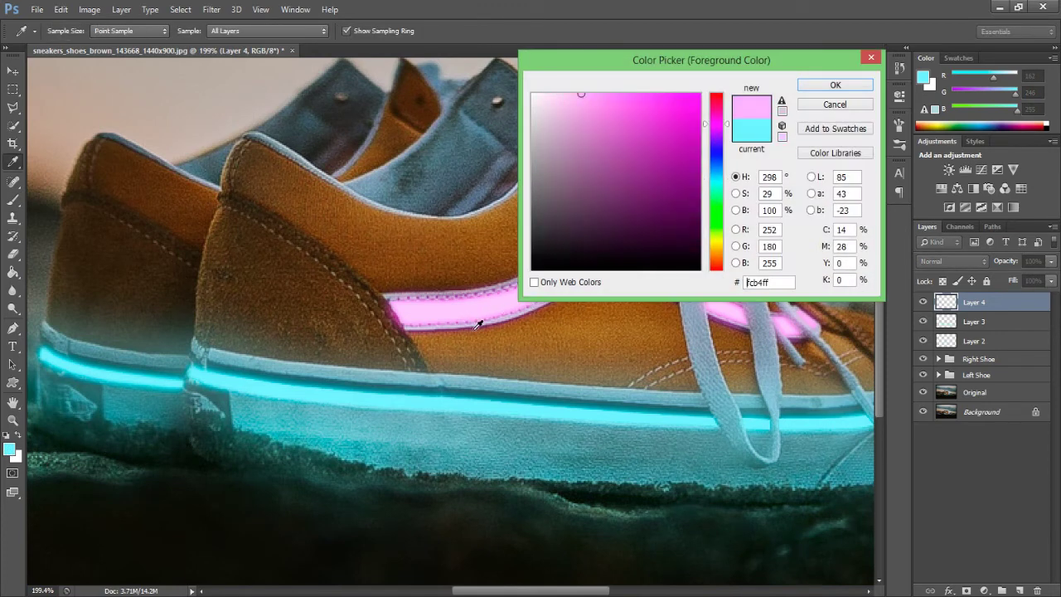
left_click(835, 85)
key("b")
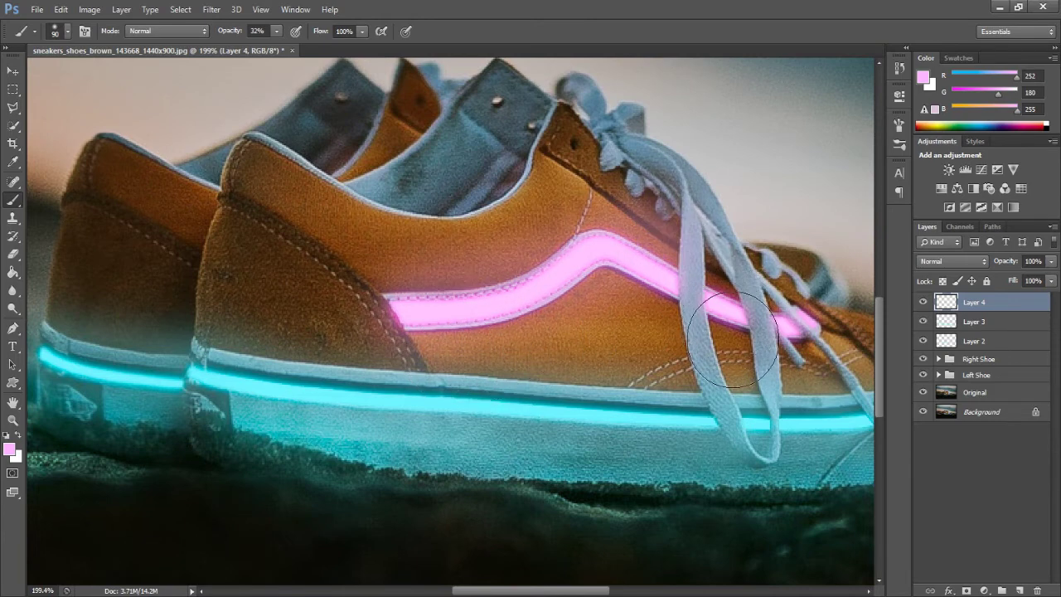
- Paint a soft pink glow around the side stripe and over the laces, undoing excess strokes and dabbing the stripe's front end again
mouse_move(733, 340)
left_mouse_down()
mouse_move(696, 290)
mouse_move(746, 315)
mouse_move(729, 323)
mouse_move(821, 369)
left_mouse_up()
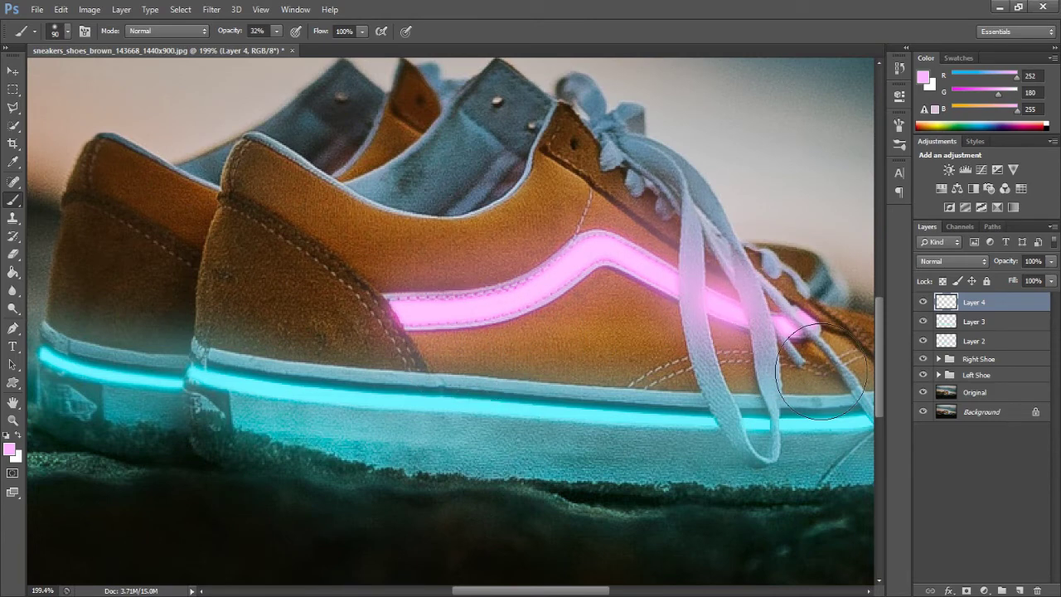
left_click_drag(808, 325, 750, 295)
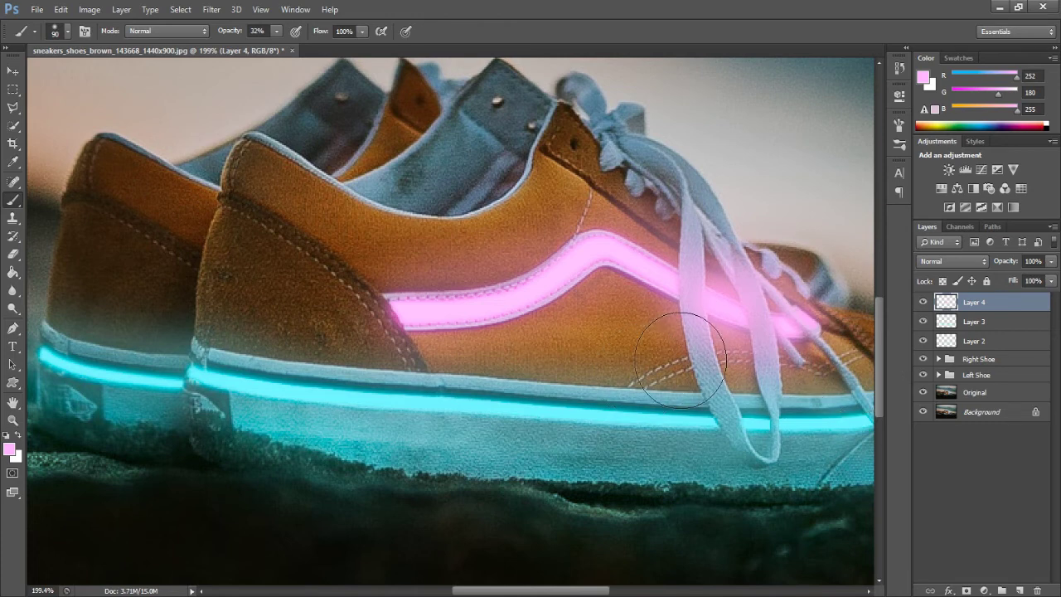
key("ctrl+z")
key("ctrl+z")
key("ctrl+z")
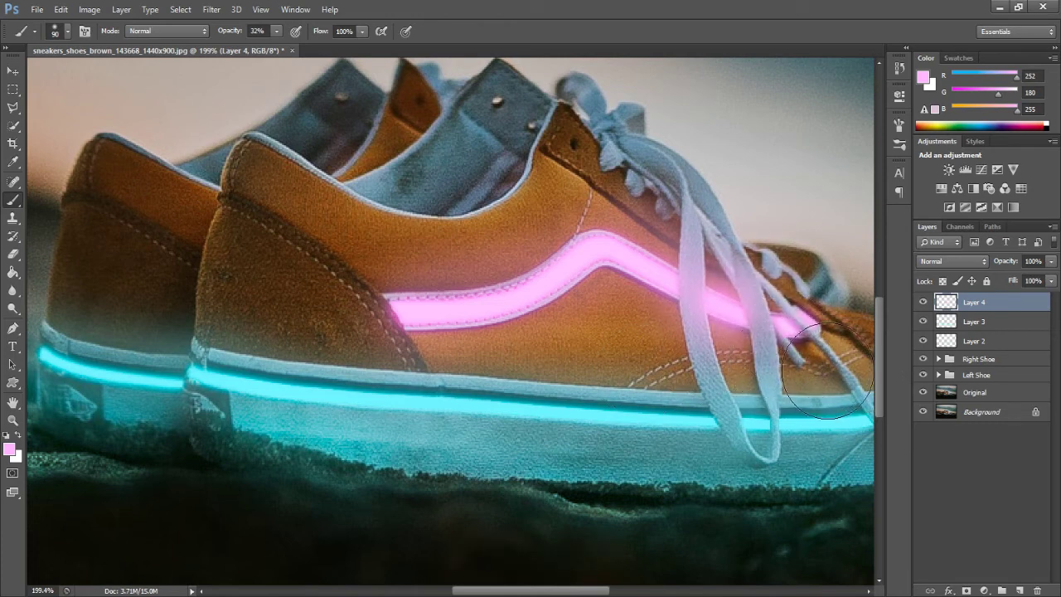
left_click(793, 322)
left_click(807, 326)
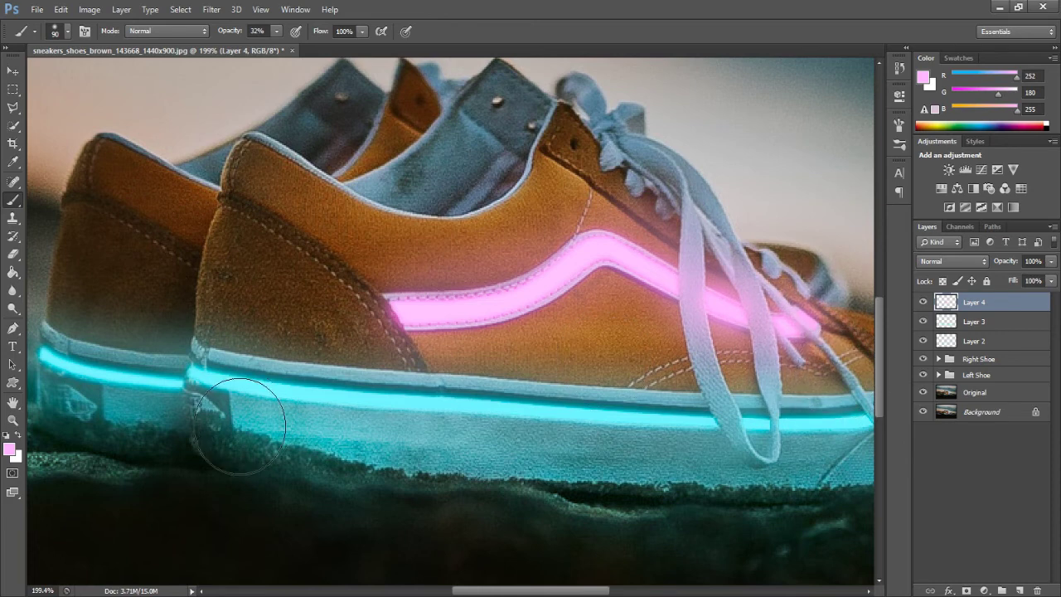
- Hide Layers 2, 3 and 4, and restore them one by one to inspect the painted glow on the shoes
left_click(12, 421)
left_click_drag(442, 394, 369, 392)
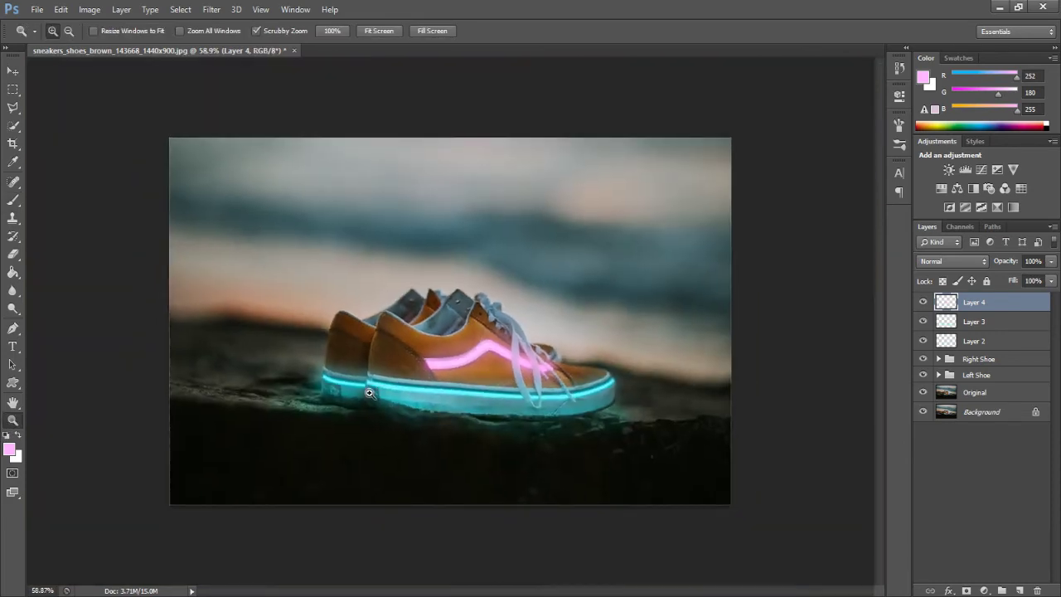
left_click_drag(565, 403, 594, 402)
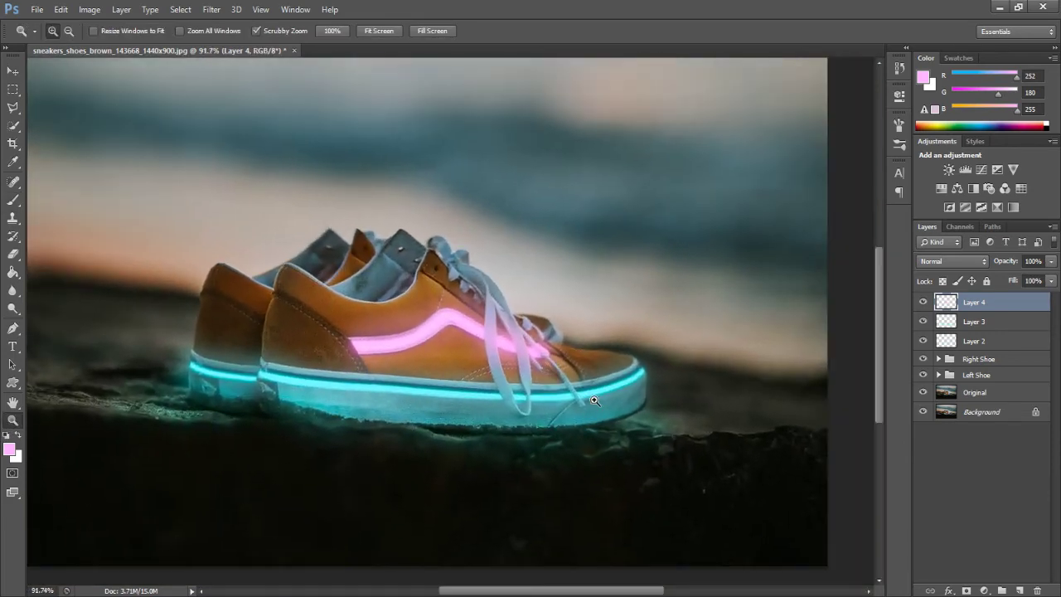
left_click(924, 303)
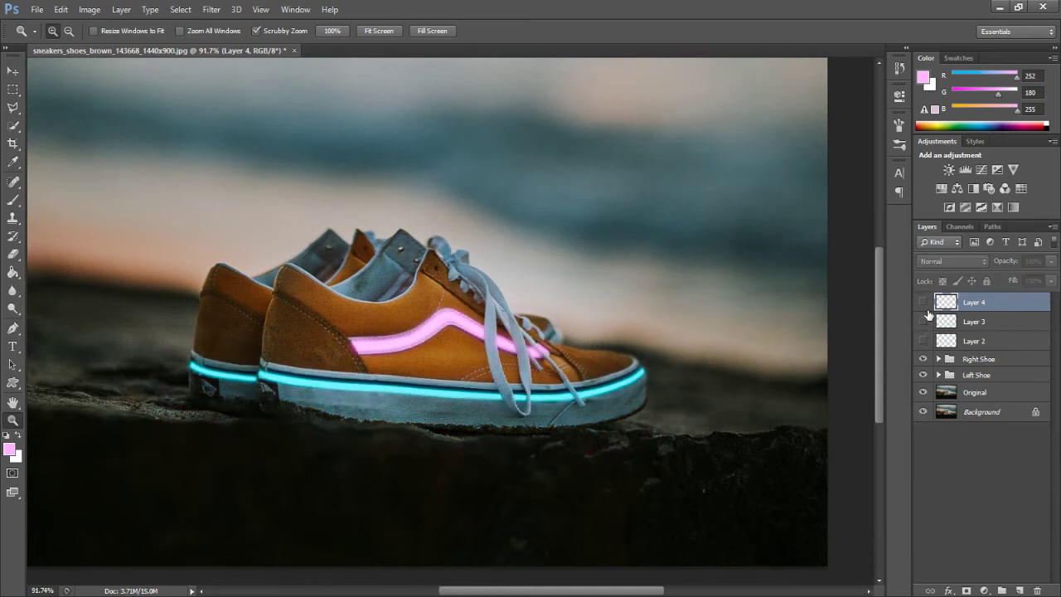
left_click(924, 342)
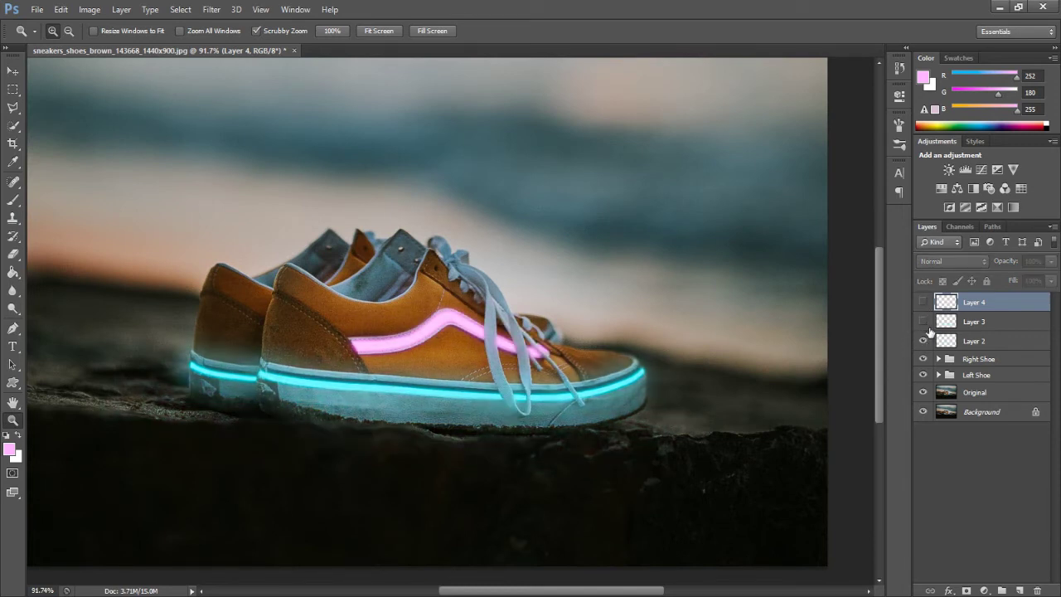
left_click(928, 327)
left_click(924, 304)
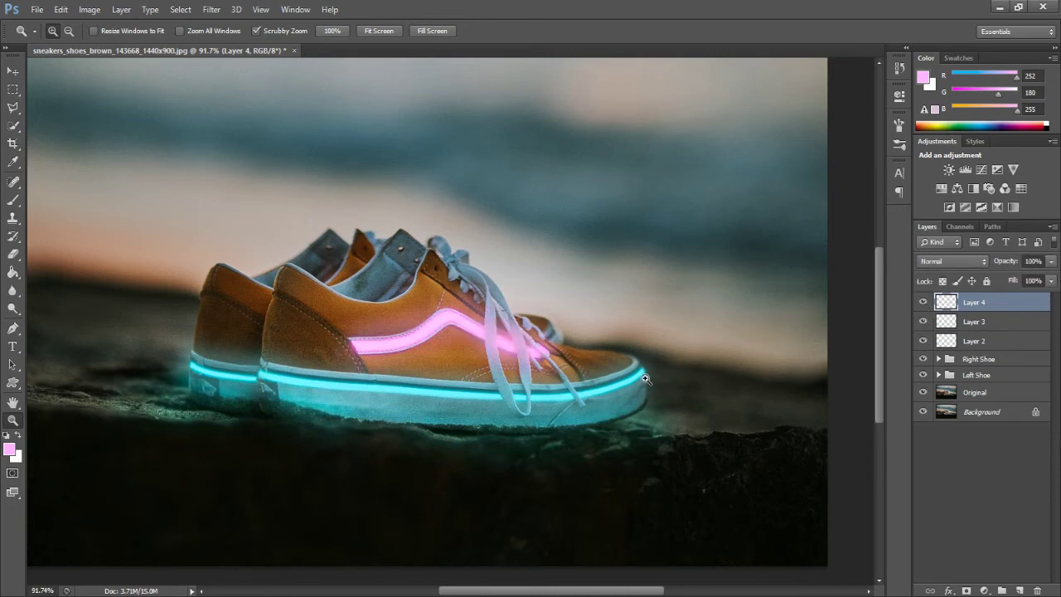
- Repeat the before-and-after comparison of the three painted light layers, ending with all visible and the whole photo in view
left_click_drag(465, 400, 455, 402)
left_click_drag(559, 387, 584, 387)
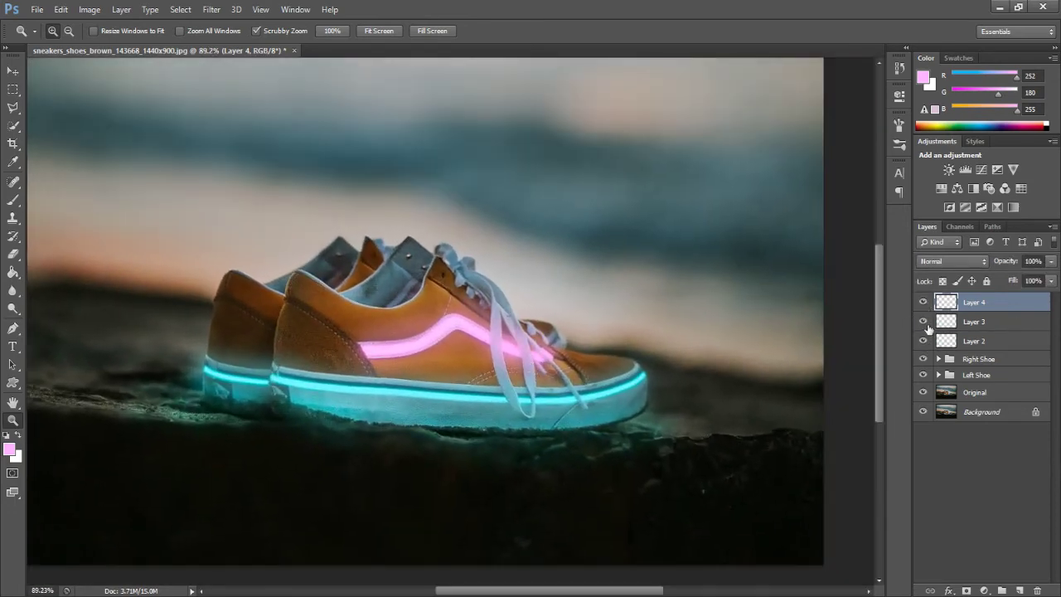
left_click_drag(925, 340, 931, 317)
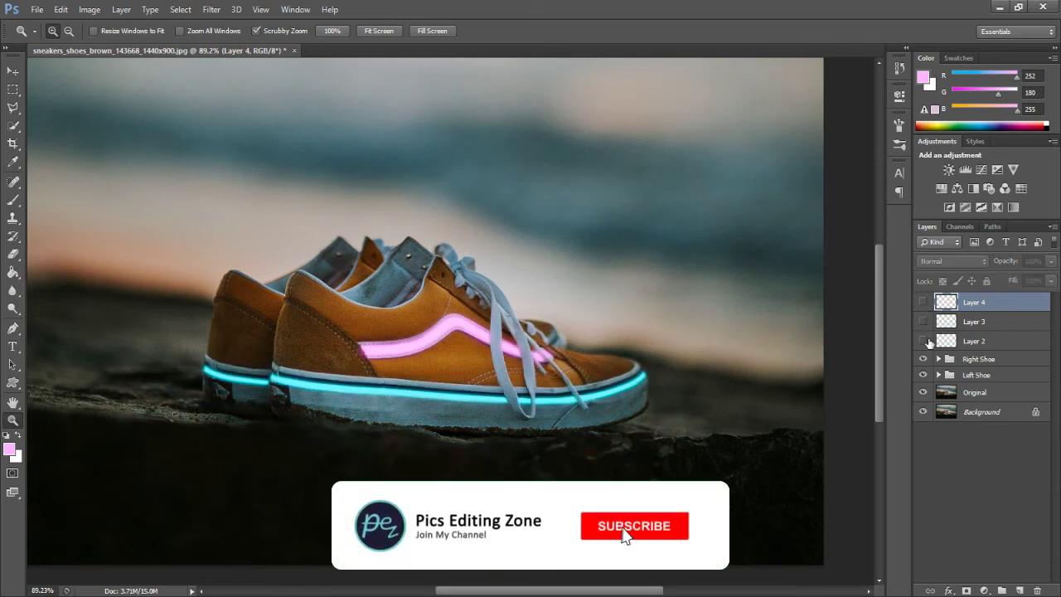
left_click(926, 341)
left_click(925, 323)
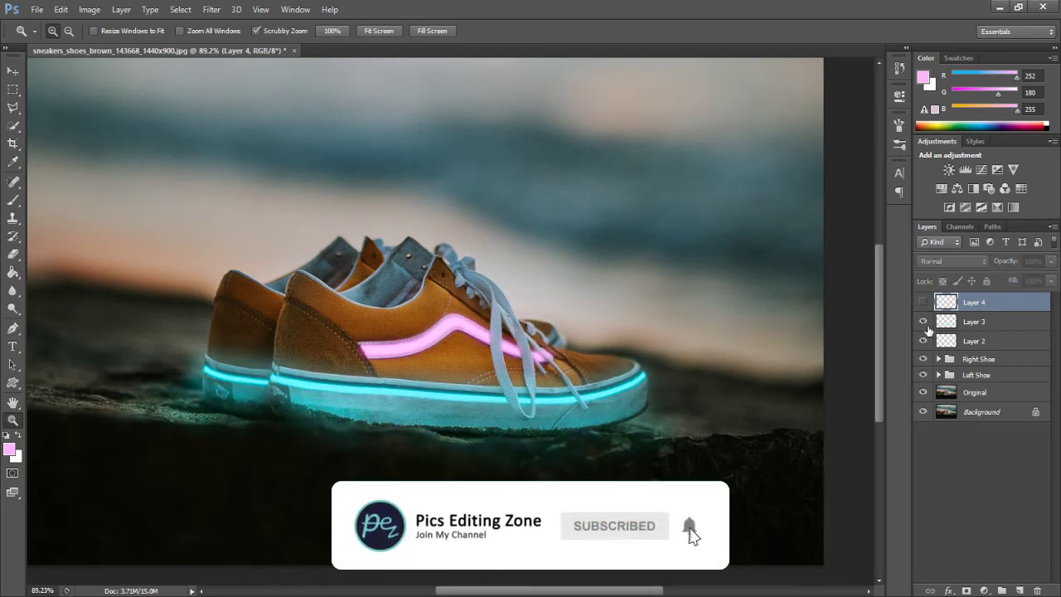
left_click(926, 304)
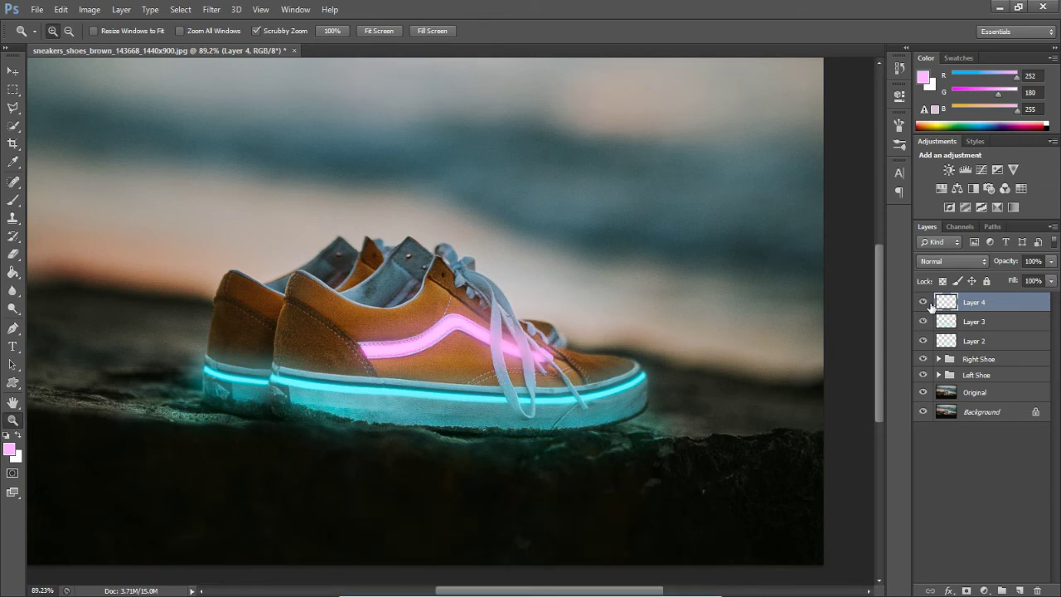
left_click_drag(763, 365, 630, 392)
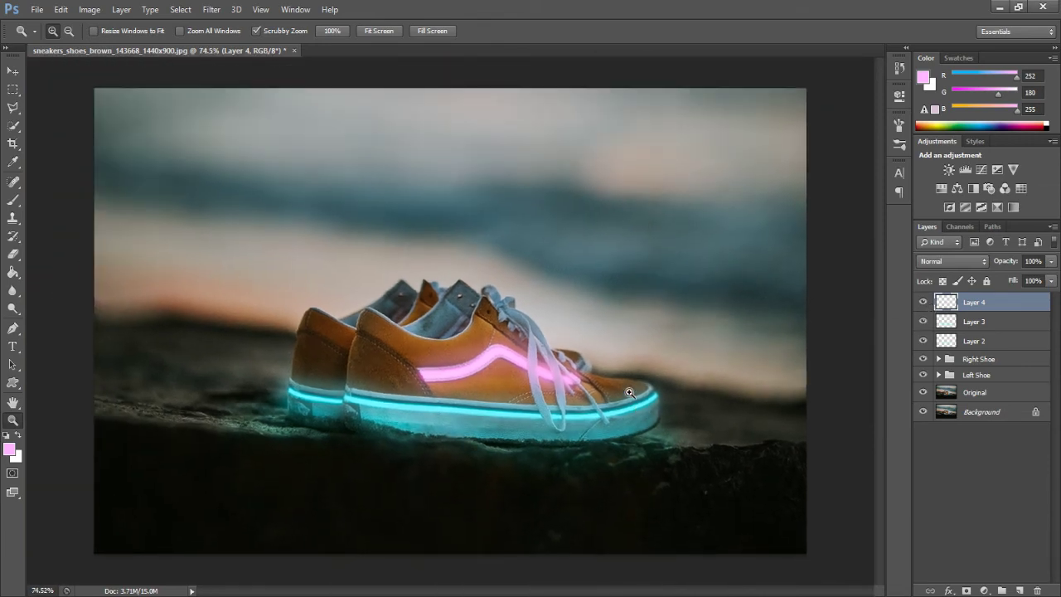